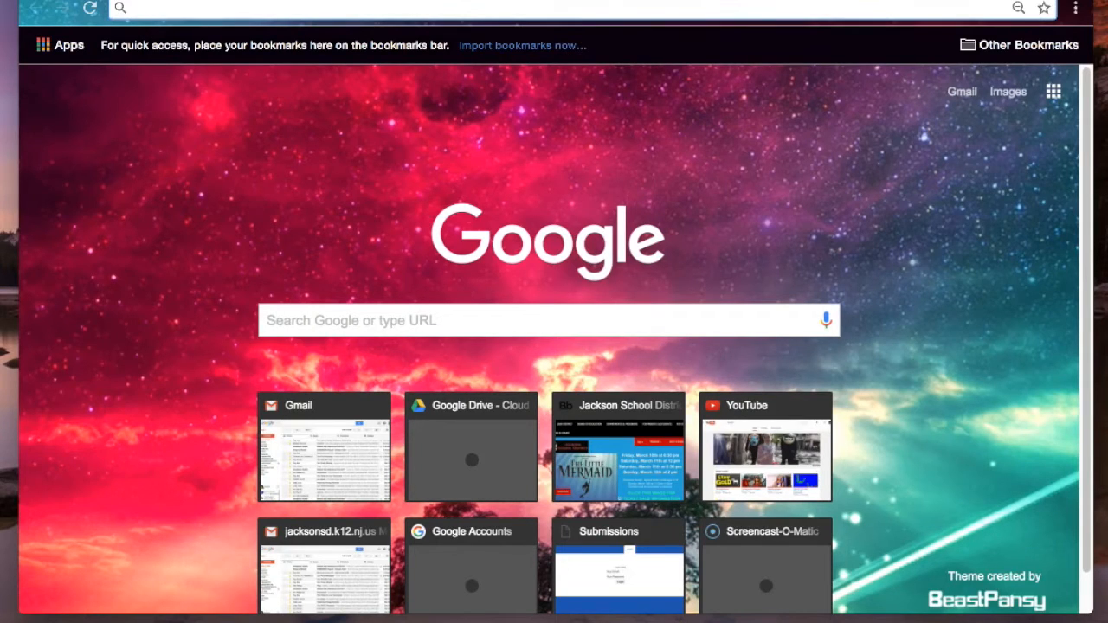
Search the web for "google sites" and open the Google Sites result.
{"action": "type", "text": "google sites"}
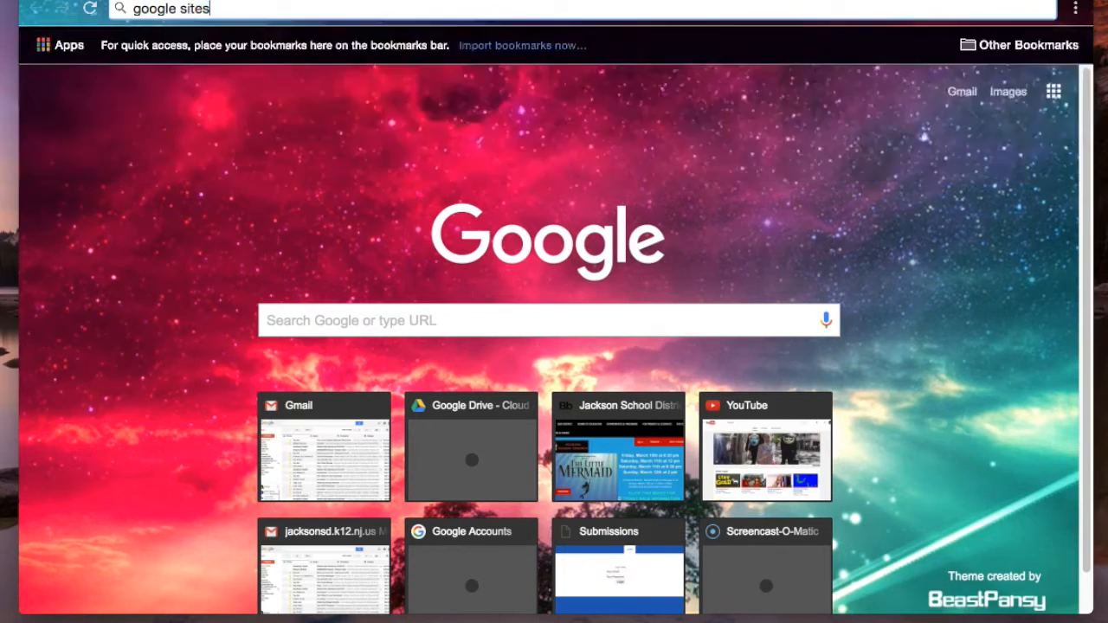
{"action": "key", "text": "Return"}
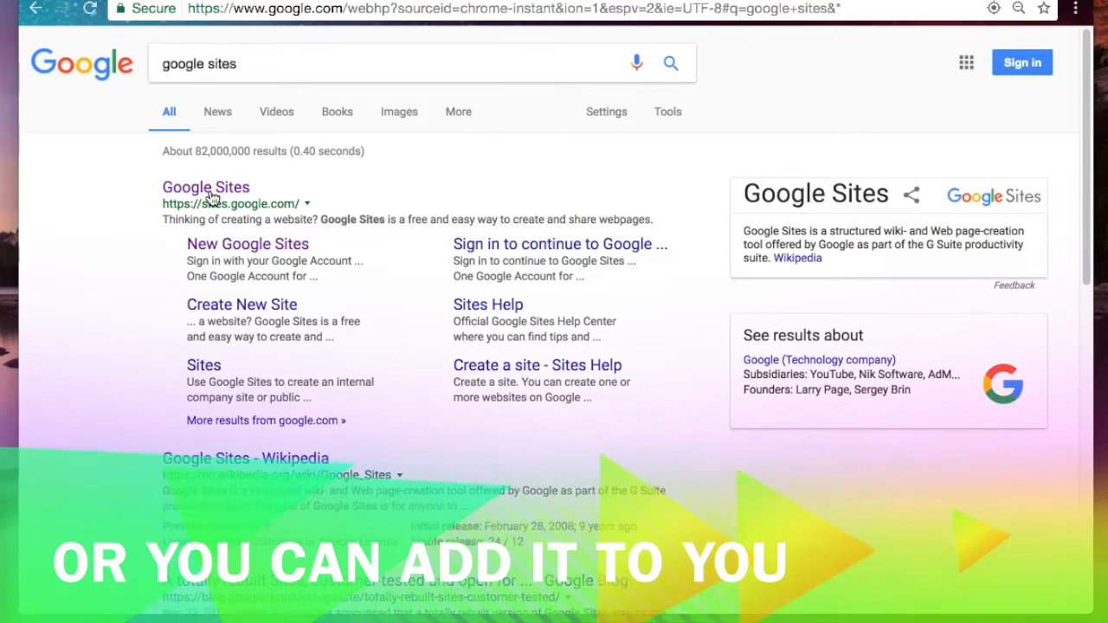
{"action": "left_click", "coordinate": [208, 190]}
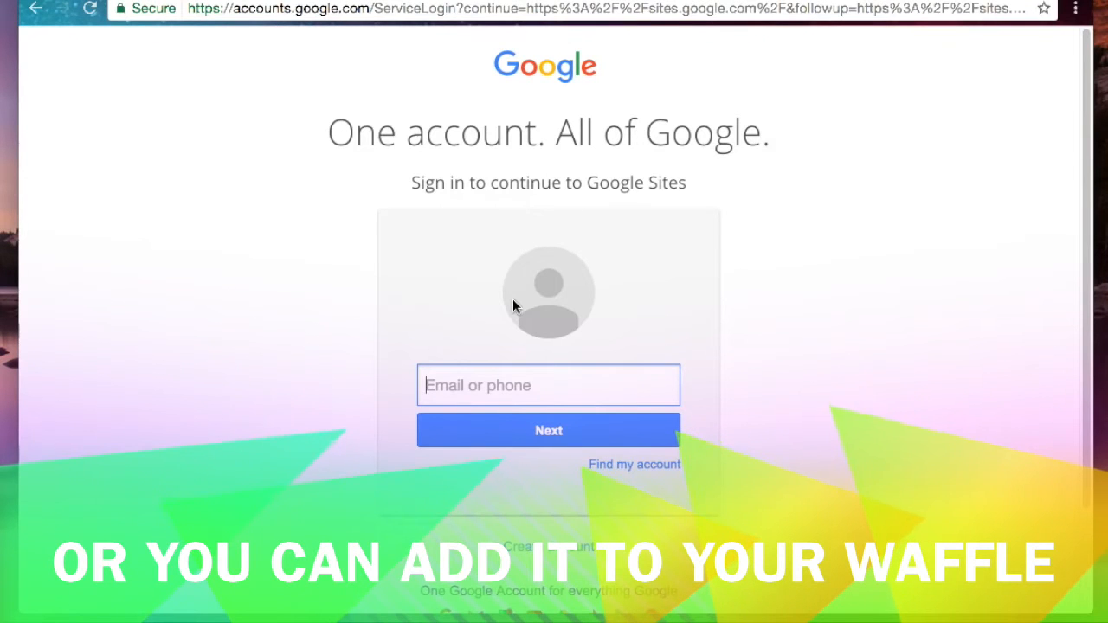
Enter the account e-mail on the Google sign-in page and continue.
{"action": "type", "text": "vm"}
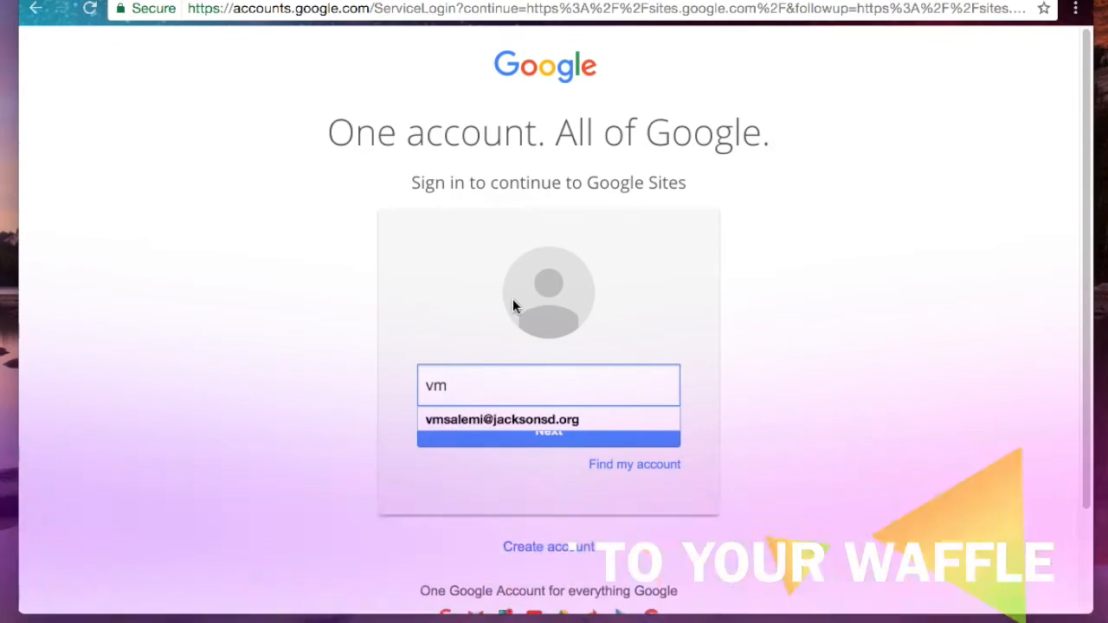
{"action": "left_click", "coordinate": [507, 421]}
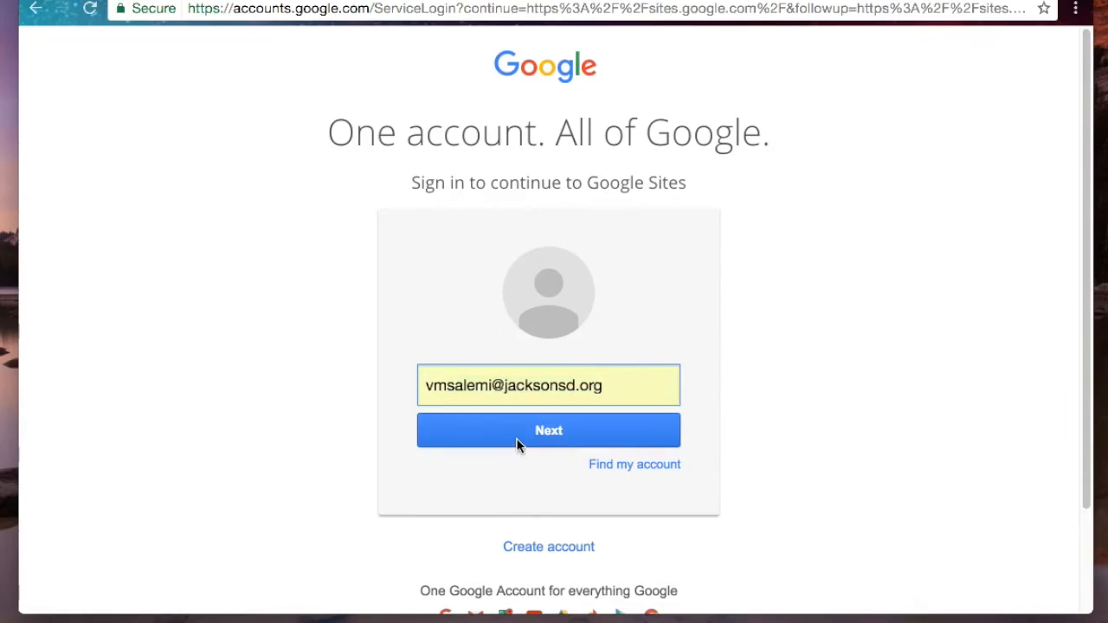
{"action": "left_click", "coordinate": [516, 438]}
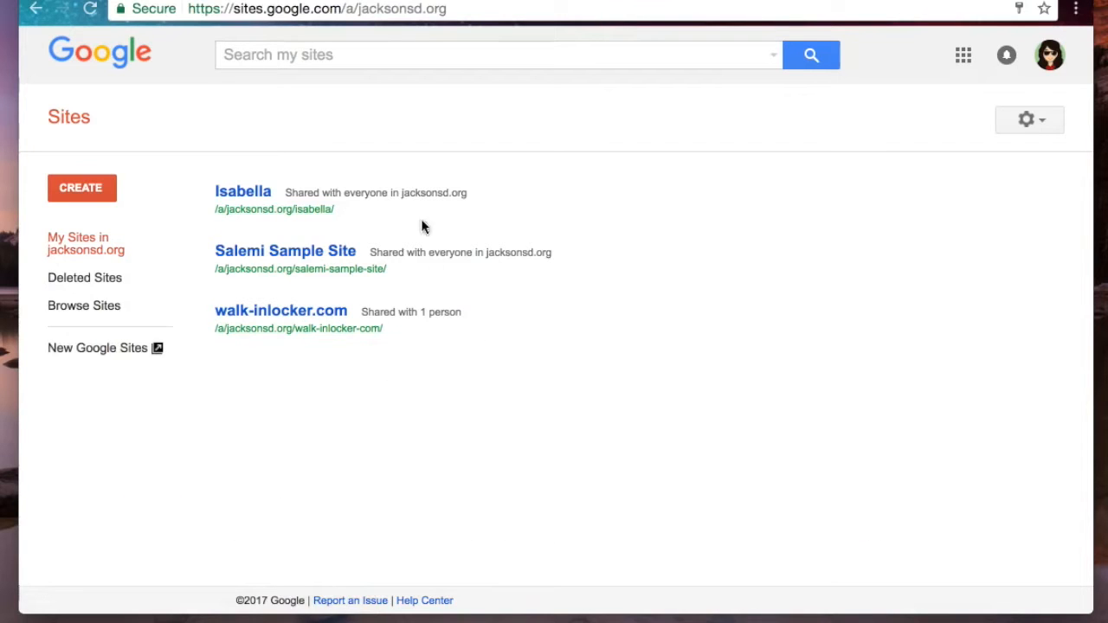
Switch from classic Sites to New Google Sites and look over the recent sites.
{"action": "left_click", "coordinate": [104, 355]}
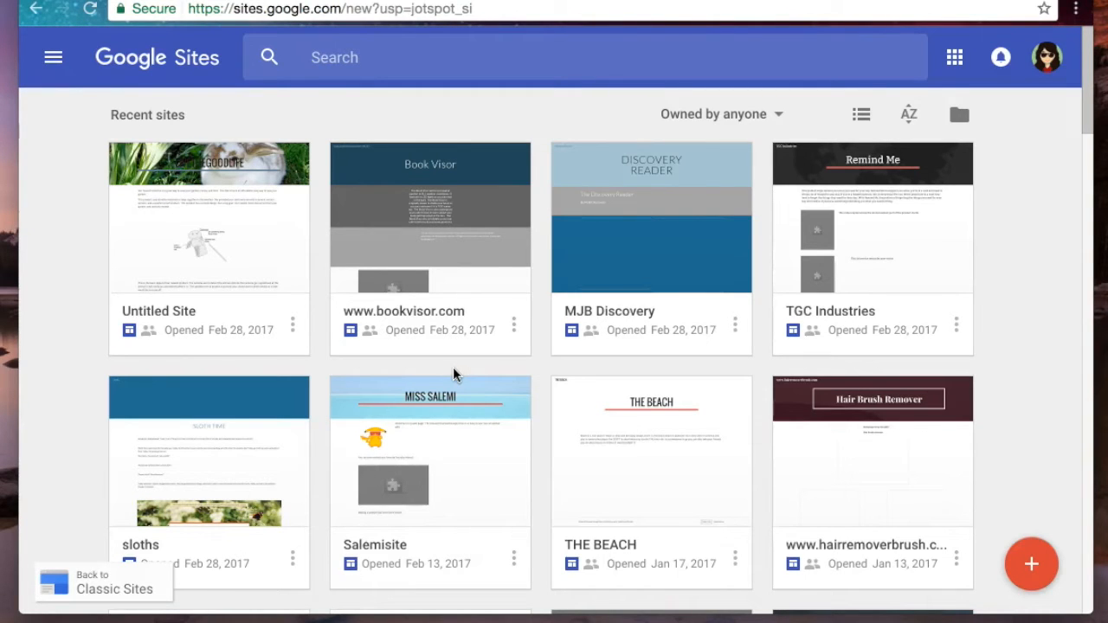
{"action": "scroll", "coordinate": [749, 352], "scroll_direction": "down", "scroll_amount": 5}
{"action": "scroll", "coordinate": [750, 352], "scroll_direction": "up", "scroll_amount": 5}
Filter the recent sites by Owned by me, by Not owned by me, and by Owned by me again.
{"action": "left_click", "coordinate": [686, 121]}
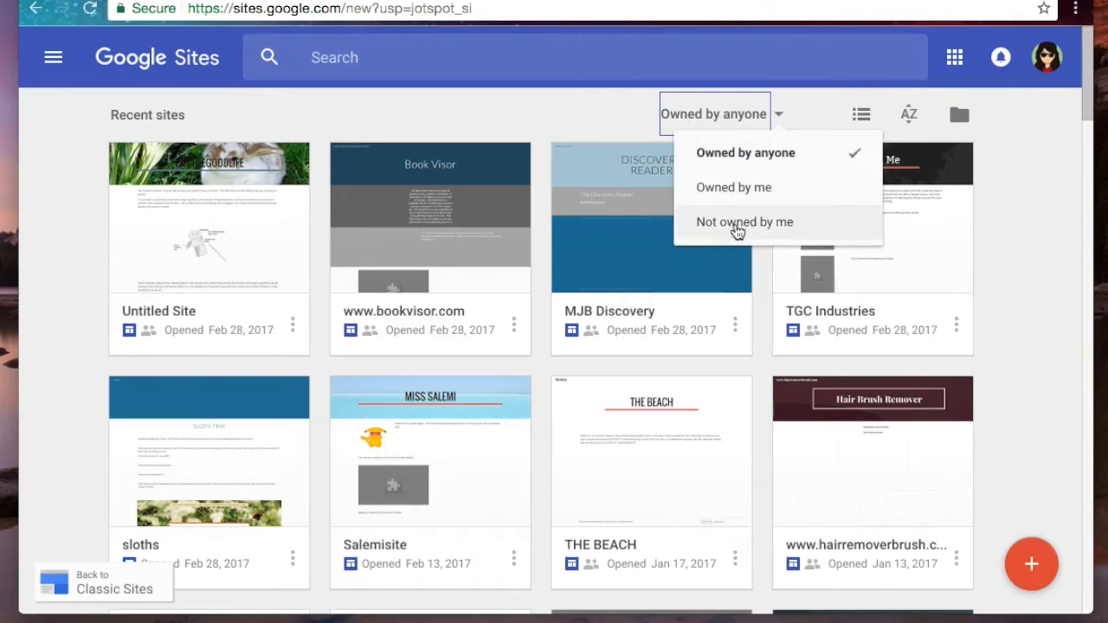
{"action": "left_click", "coordinate": [740, 190]}
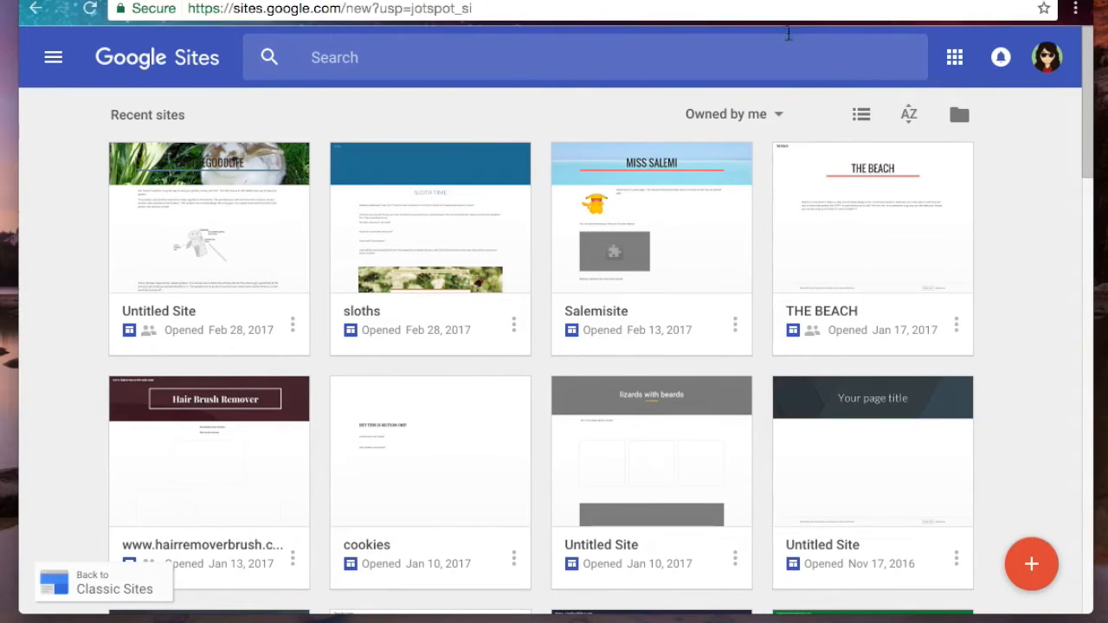
{"action": "left_click", "coordinate": [760, 130]}
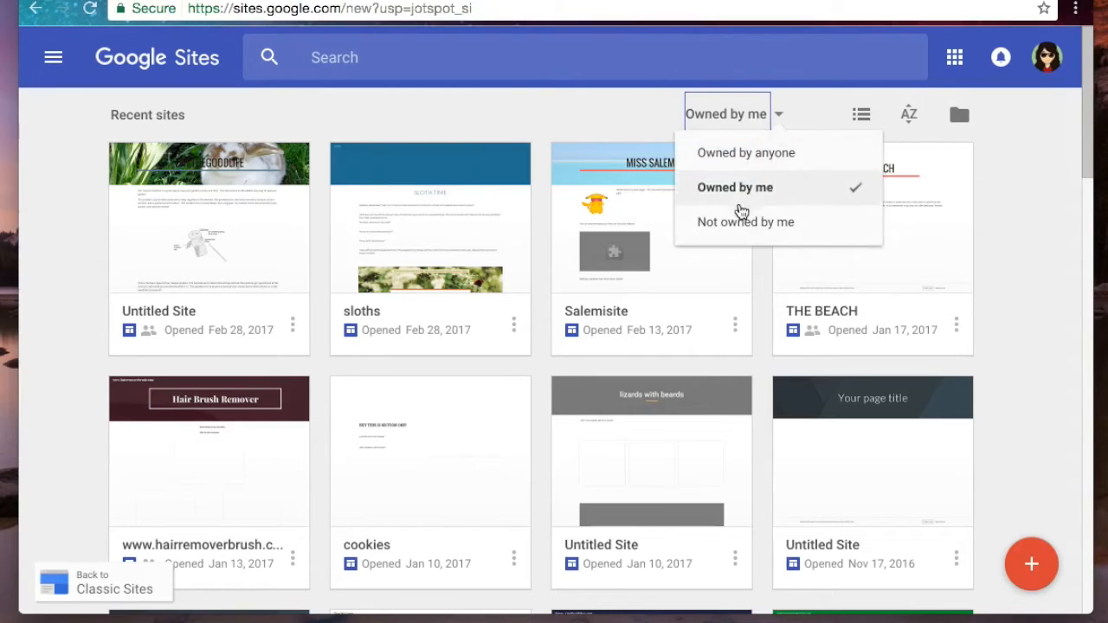
{"action": "left_click", "coordinate": [735, 219]}
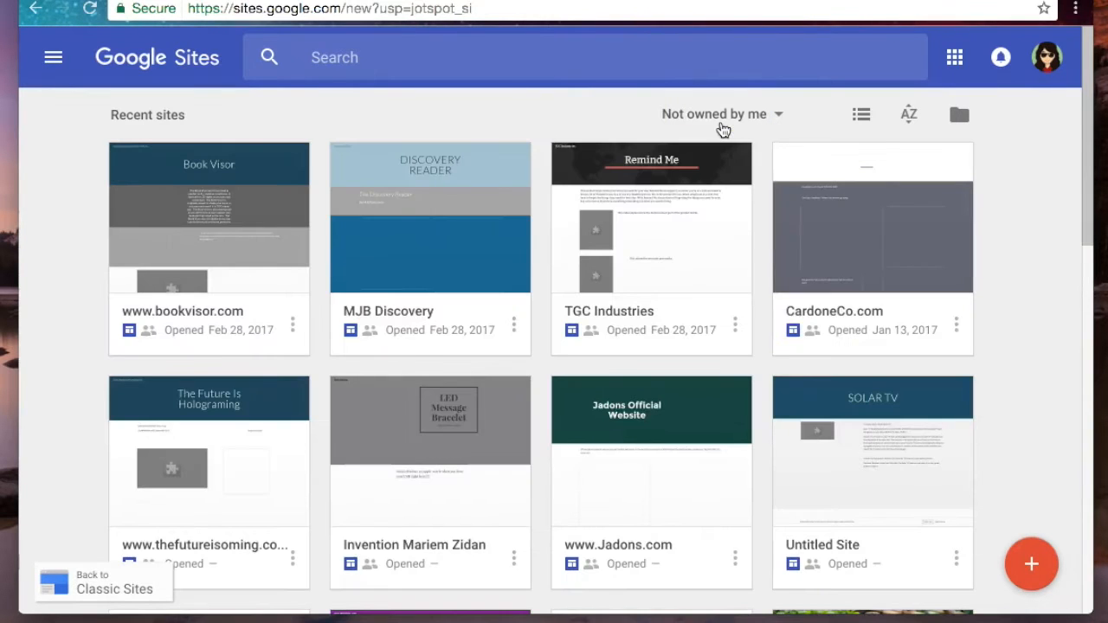
{"action": "left_click", "coordinate": [722, 130]}
{"action": "left_click", "coordinate": [725, 155]}
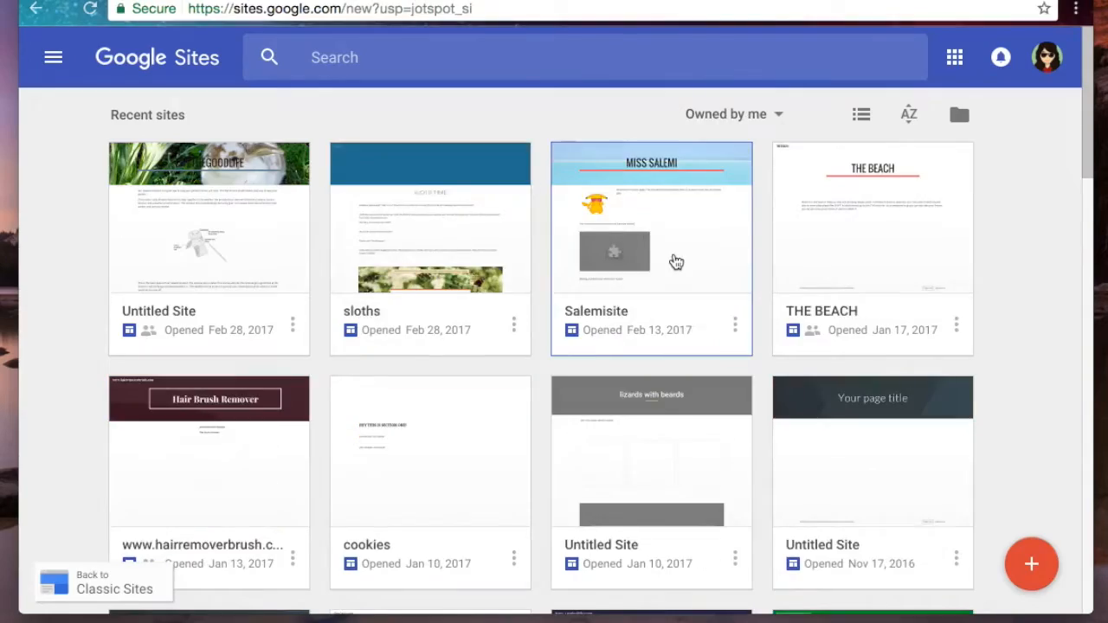
Open the existing site with the ocean header image and look through its text, GIFs and embedded video.
{"action": "left_click", "coordinate": [676, 262]}
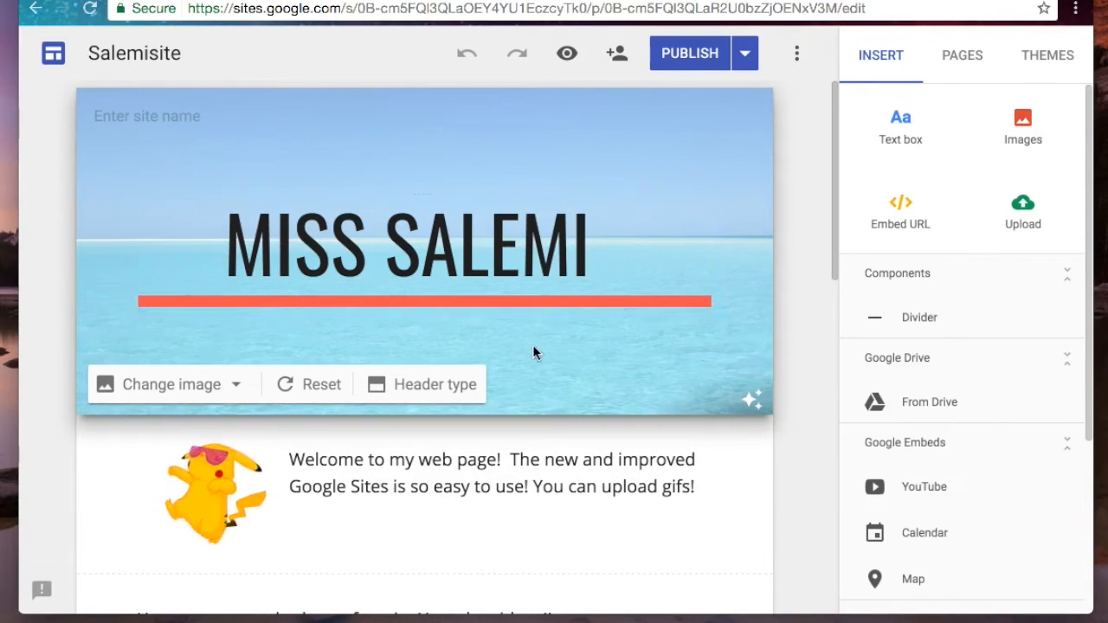
{"action": "scroll", "coordinate": [640, 342], "scroll_direction": "down", "scroll_amount": 3}
{"action": "scroll", "coordinate": [653, 372], "scroll_direction": "down", "scroll_amount": 5}
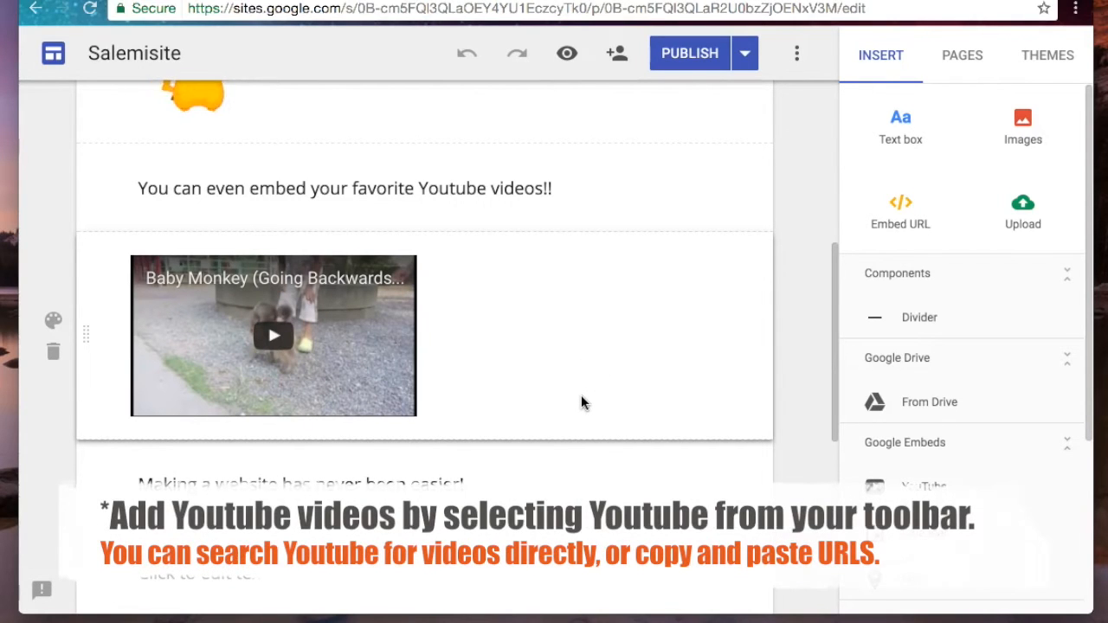
{"action": "scroll", "coordinate": [580, 394], "scroll_direction": "down", "scroll_amount": 5}
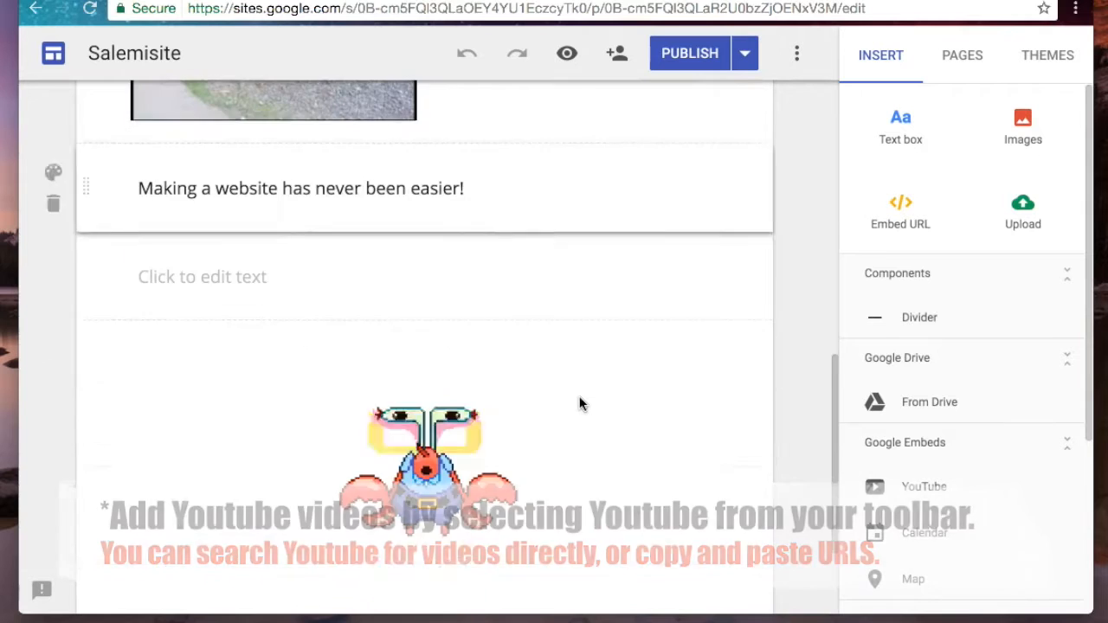
{"action": "scroll", "coordinate": [579, 404], "scroll_direction": "down", "scroll_amount": 2}
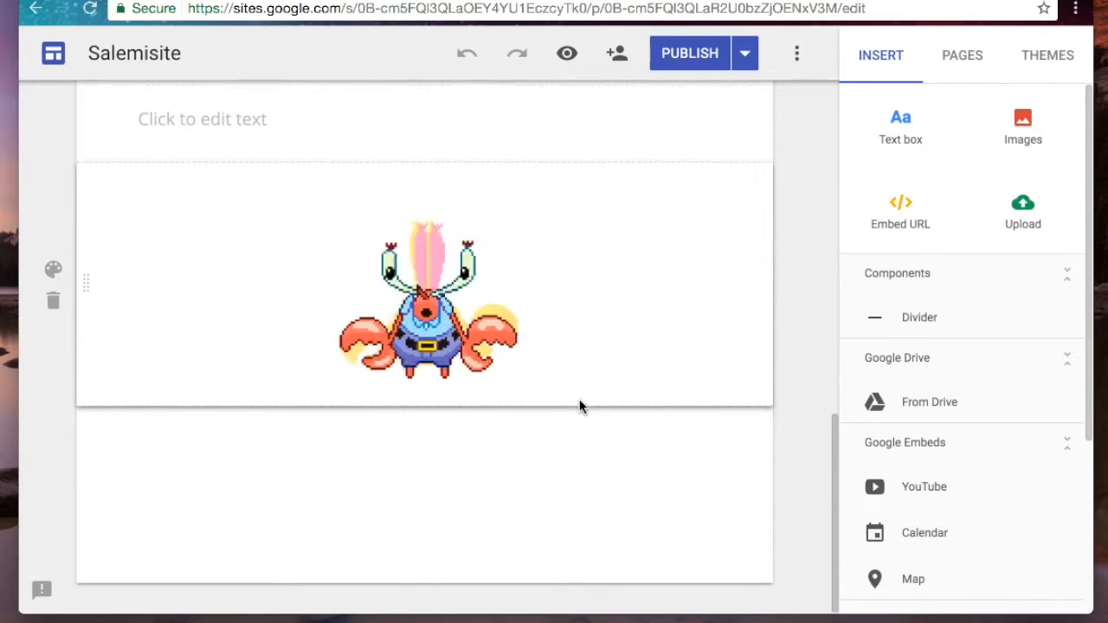
{"action": "scroll", "coordinate": [579, 404], "scroll_direction": "up", "scroll_amount": 10}
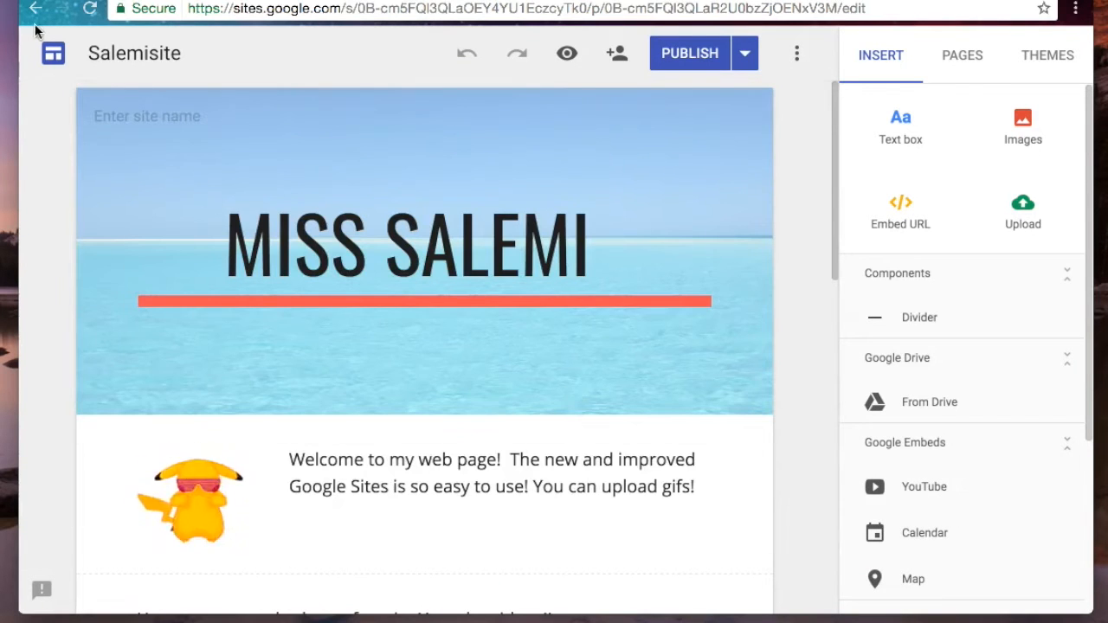
Return to the site list, open the sloths site and look through its page down to the embedded video.
{"action": "left_click", "coordinate": [34, 12]}
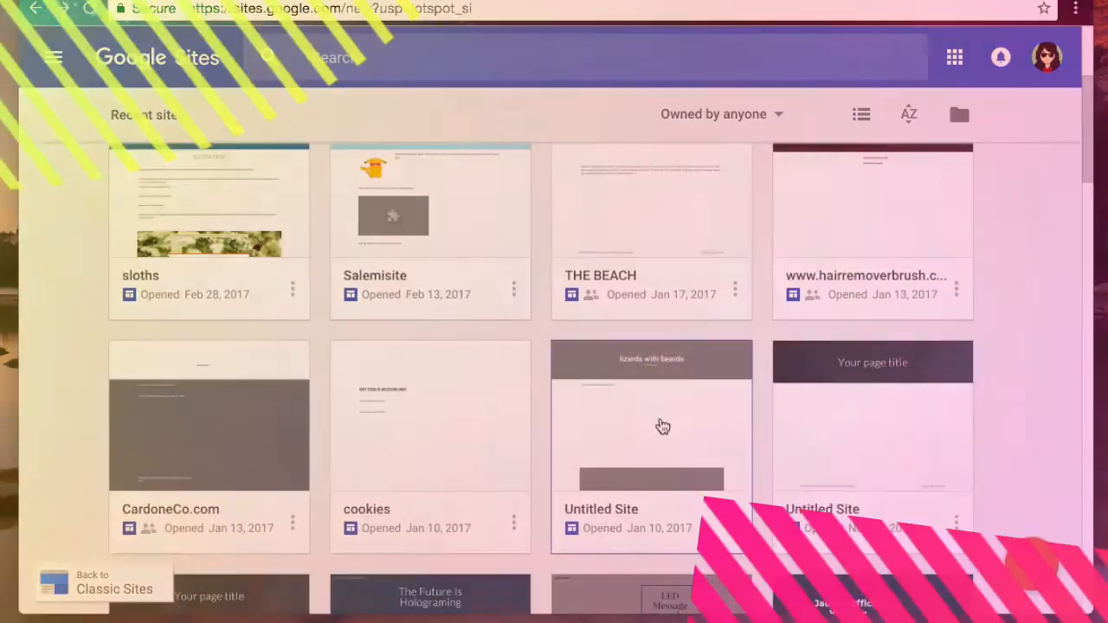
{"action": "left_click", "coordinate": [661, 425]}
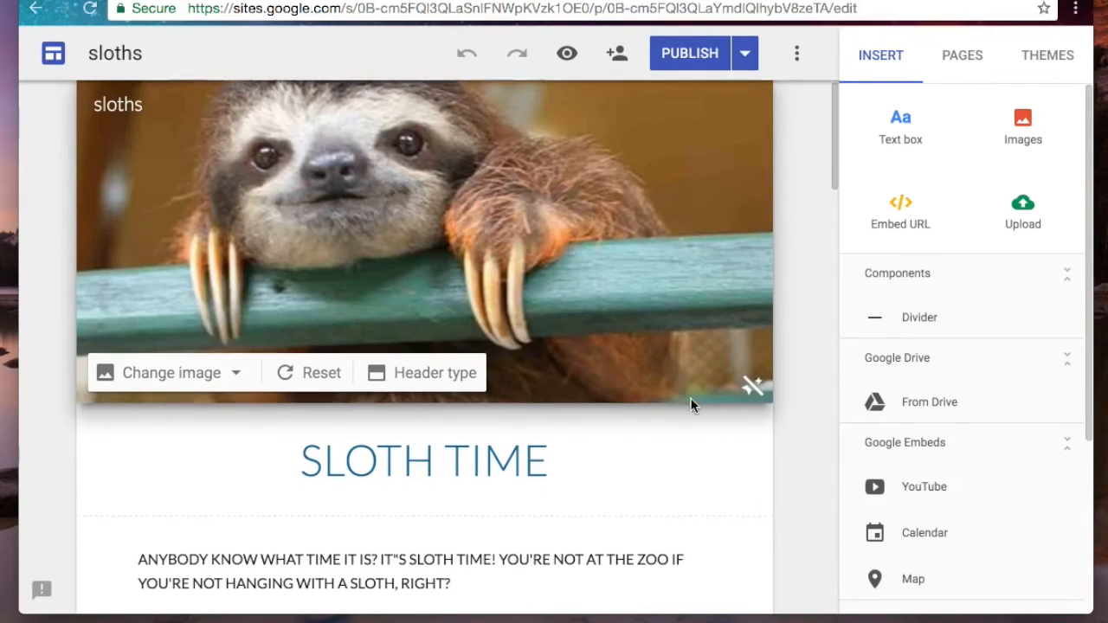
{"action": "scroll", "coordinate": [690, 403], "scroll_direction": "down", "scroll_amount": 2}
{"action": "scroll", "coordinate": [729, 485], "scroll_direction": "down", "scroll_amount": 3}
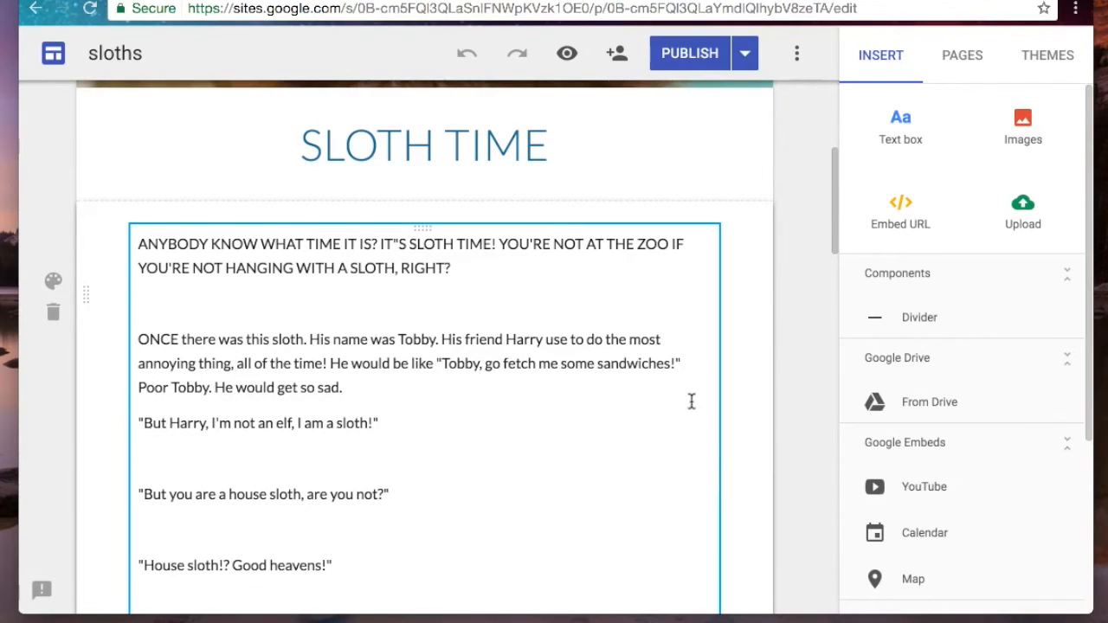
{"action": "scroll", "coordinate": [624, 384], "scroll_direction": "down", "scroll_amount": 10}
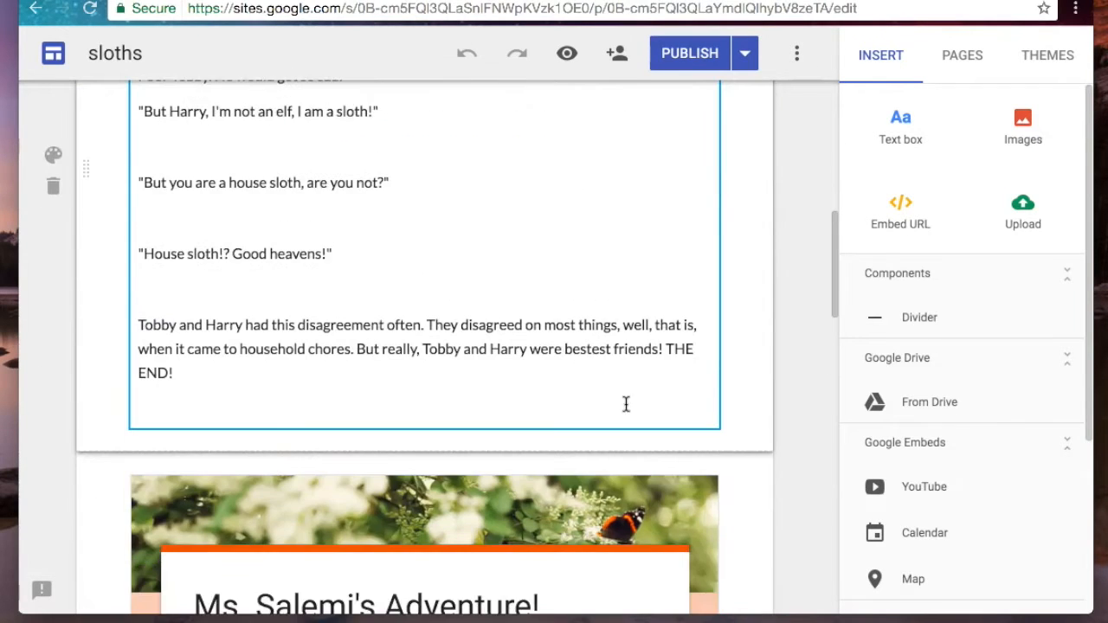
{"action": "scroll", "coordinate": [635, 414], "scroll_direction": "up", "scroll_amount": 6}
{"action": "scroll", "coordinate": [637, 415], "scroll_direction": "down", "scroll_amount": 4}
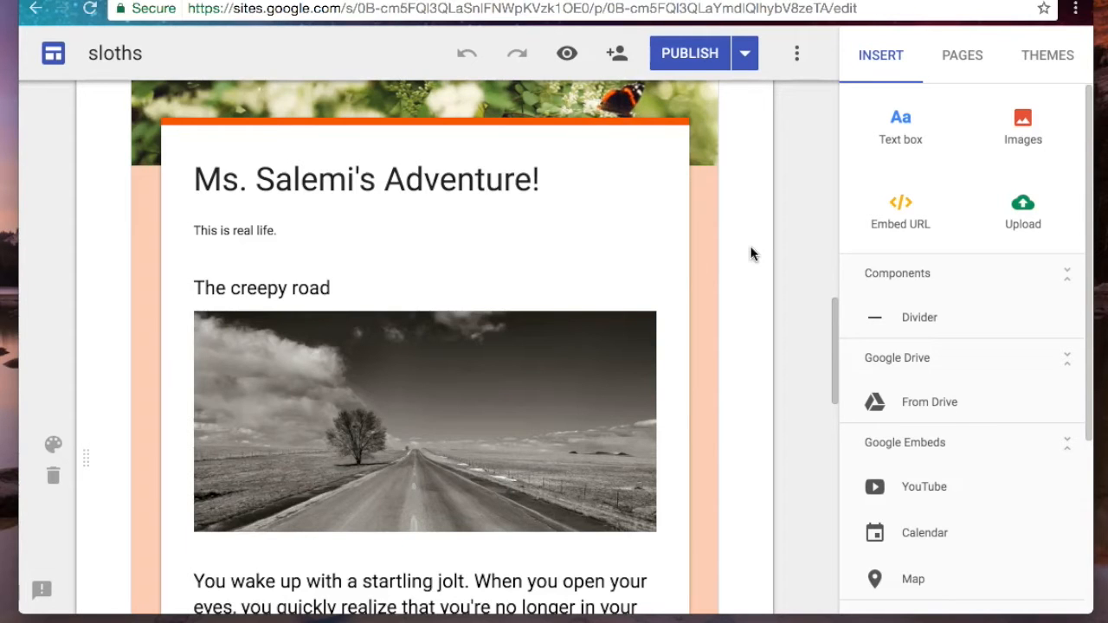
{"action": "scroll", "coordinate": [633, 369], "scroll_direction": "down", "scroll_amount": 7}
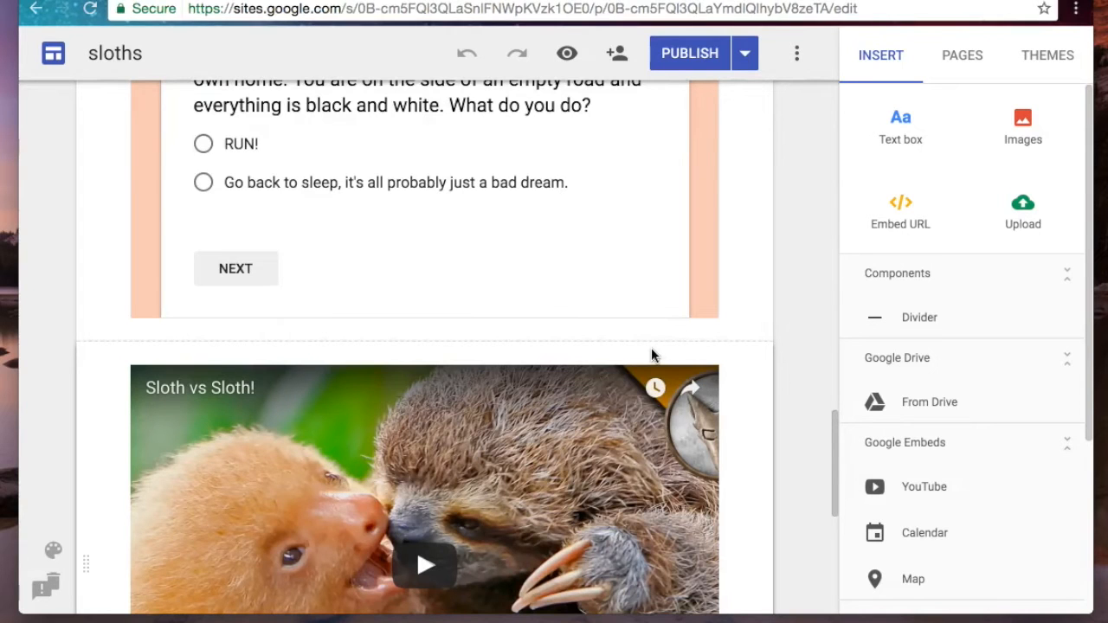
{"action": "scroll", "coordinate": [651, 354], "scroll_direction": "down", "scroll_amount": 5}
{"action": "scroll", "coordinate": [673, 420], "scroll_direction": "up", "scroll_amount": 20}
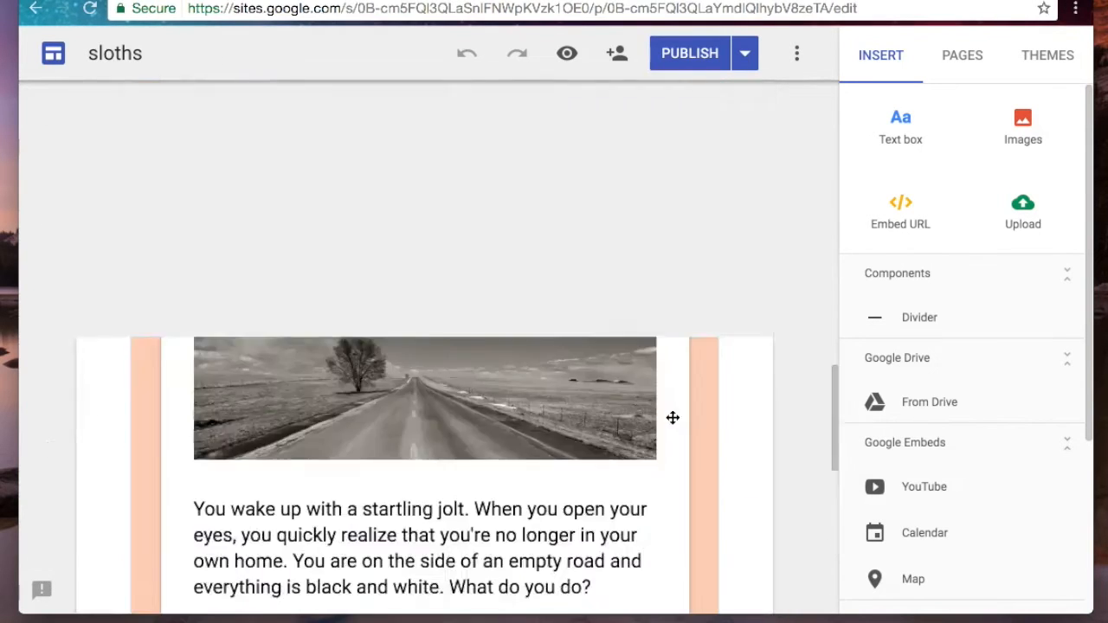
{"action": "scroll", "coordinate": [671, 419], "scroll_direction": "up", "scroll_amount": 1}
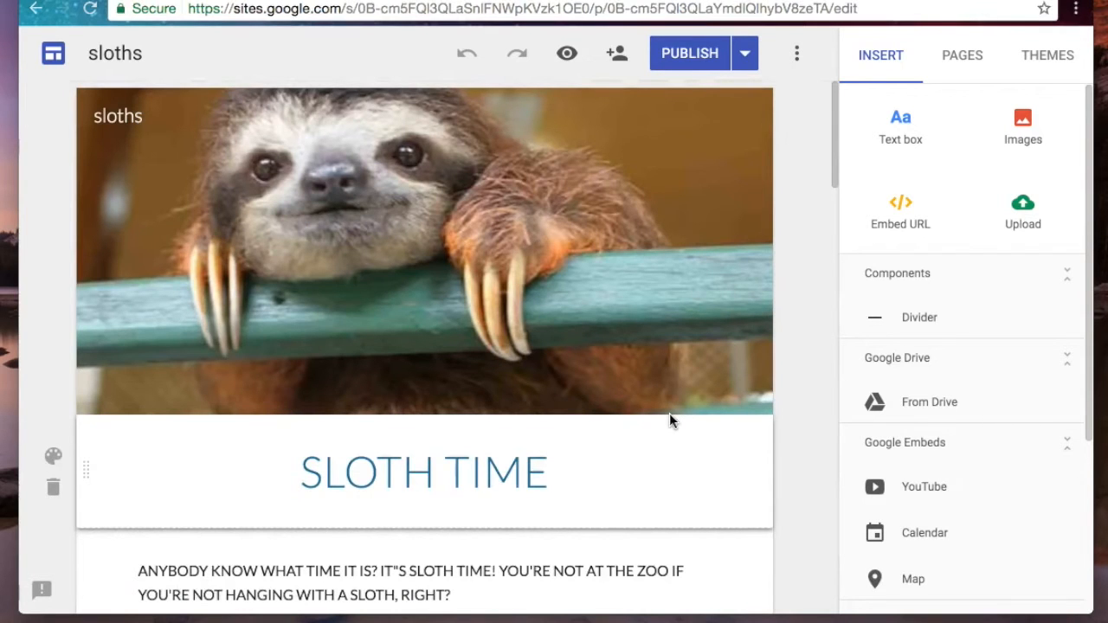
Examine the sloths page's embedded form, YouTube video, header image and story text in the editor.
{"action": "scroll", "coordinate": [693, 424], "scroll_direction": "down", "scroll_amount": 20}
{"action": "scroll", "coordinate": [722, 467], "scroll_direction": "down", "scroll_amount": 6}
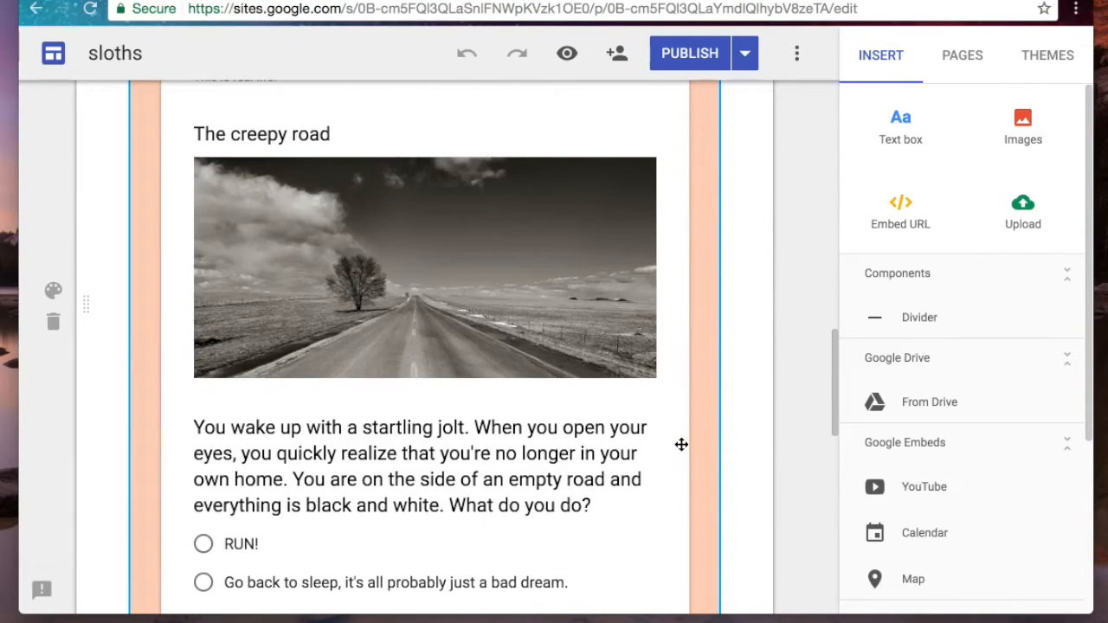
{"action": "scroll", "coordinate": [683, 451], "scroll_direction": "down", "scroll_amount": 3}
{"action": "scroll", "coordinate": [682, 451], "scroll_direction": "down", "scroll_amount": 5}
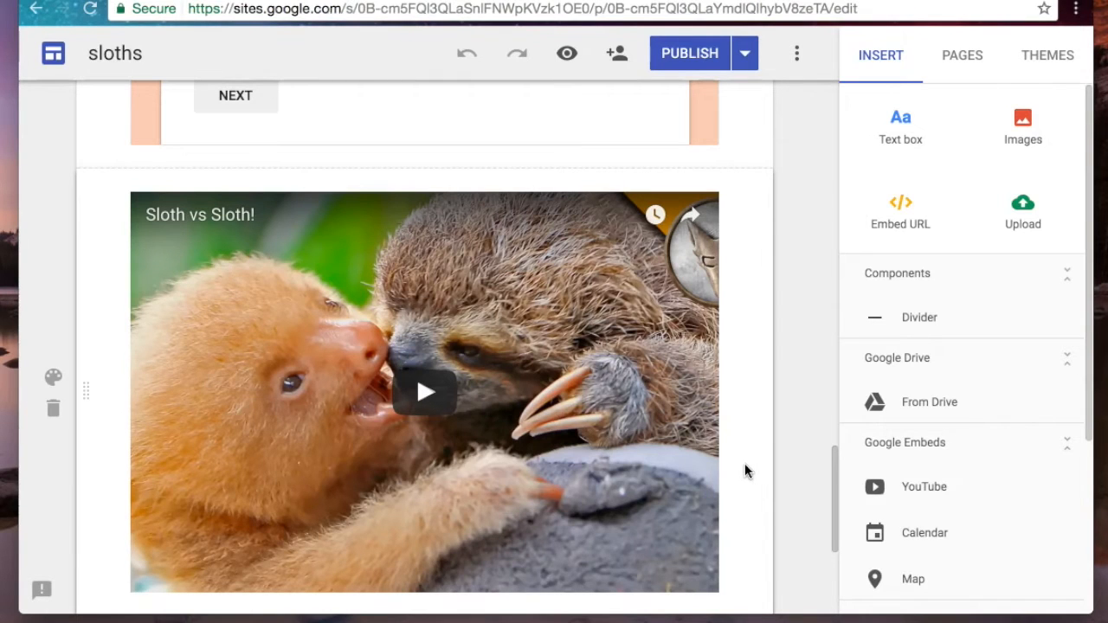
{"action": "scroll", "coordinate": [746, 465], "scroll_direction": "down", "scroll_amount": 3}
{"action": "scroll", "coordinate": [742, 468], "scroll_direction": "up", "scroll_amount": 15}
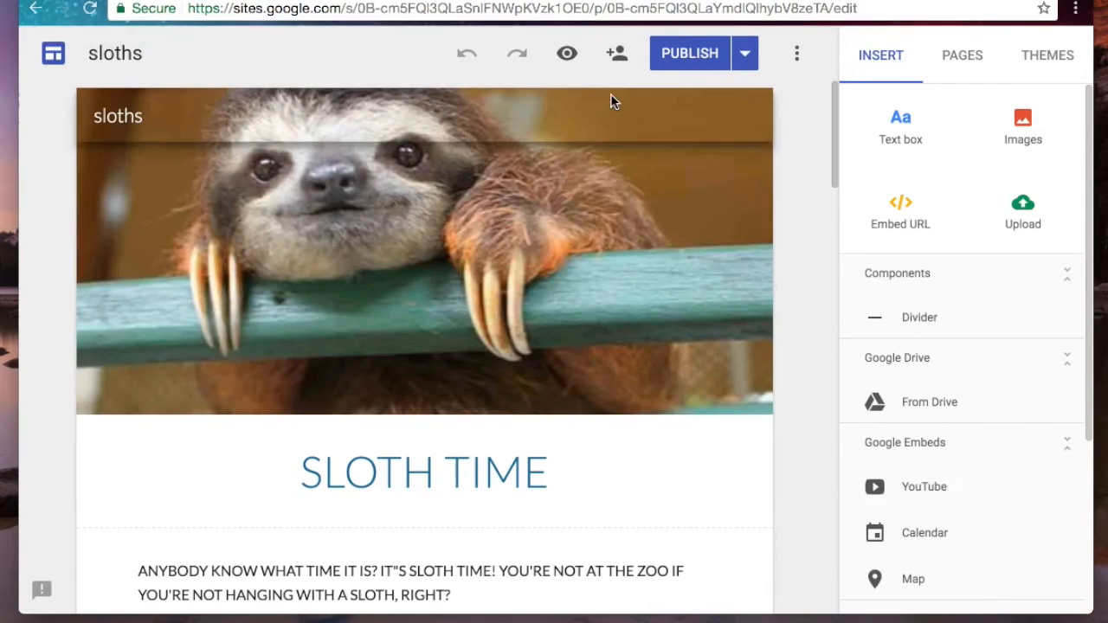
{"action": "mouse_move", "coordinate": [351, 346]}
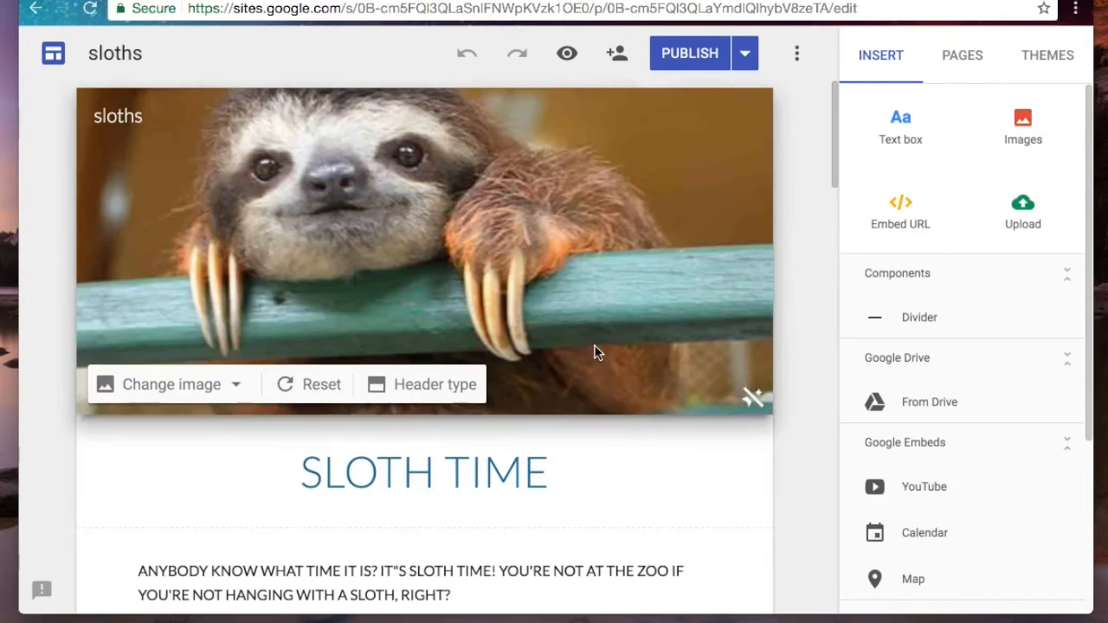
{"action": "scroll", "coordinate": [595, 352], "scroll_direction": "down", "scroll_amount": 3}
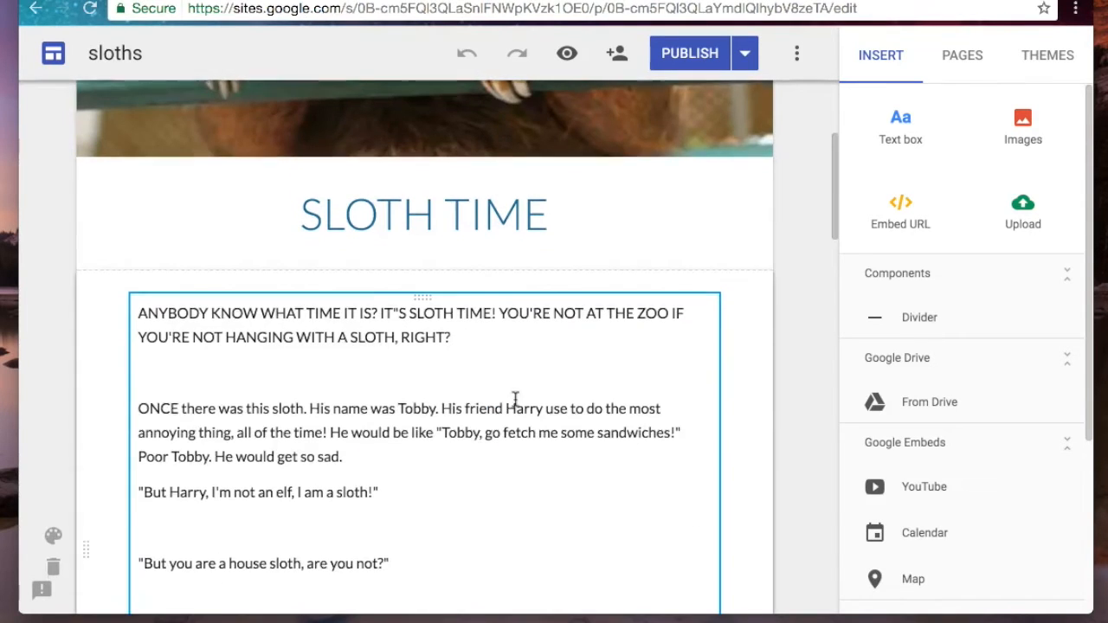
{"action": "scroll", "coordinate": [515, 396], "scroll_direction": "down", "scroll_amount": 8}
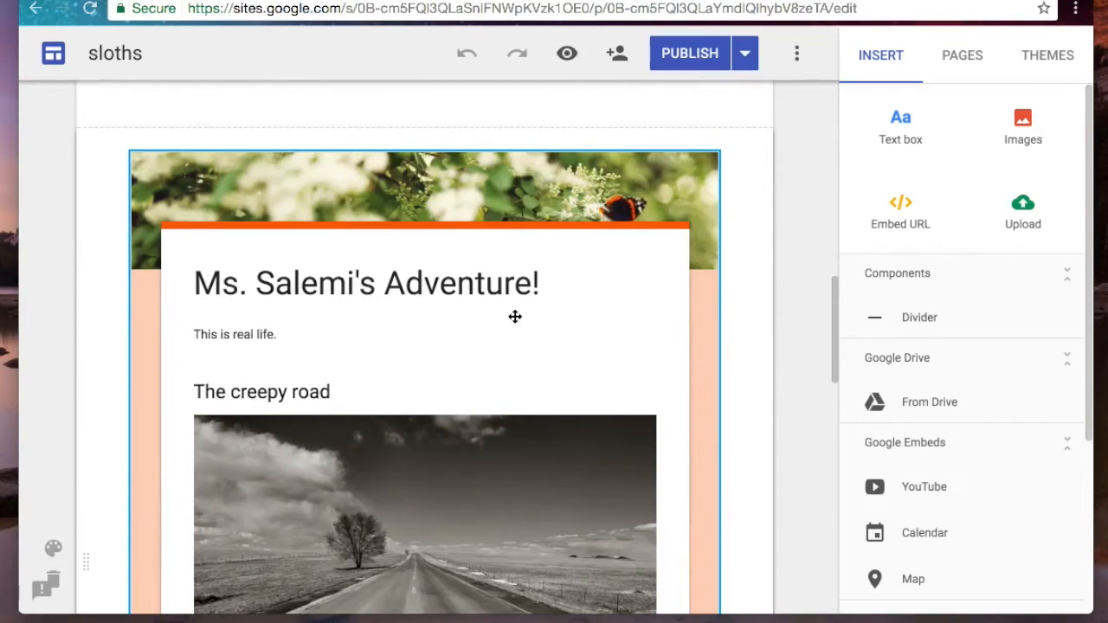
{"action": "scroll", "coordinate": [515, 320], "scroll_direction": "down", "scroll_amount": 10}
{"action": "scroll", "coordinate": [518, 333], "scroll_direction": "down", "scroll_amount": 5}
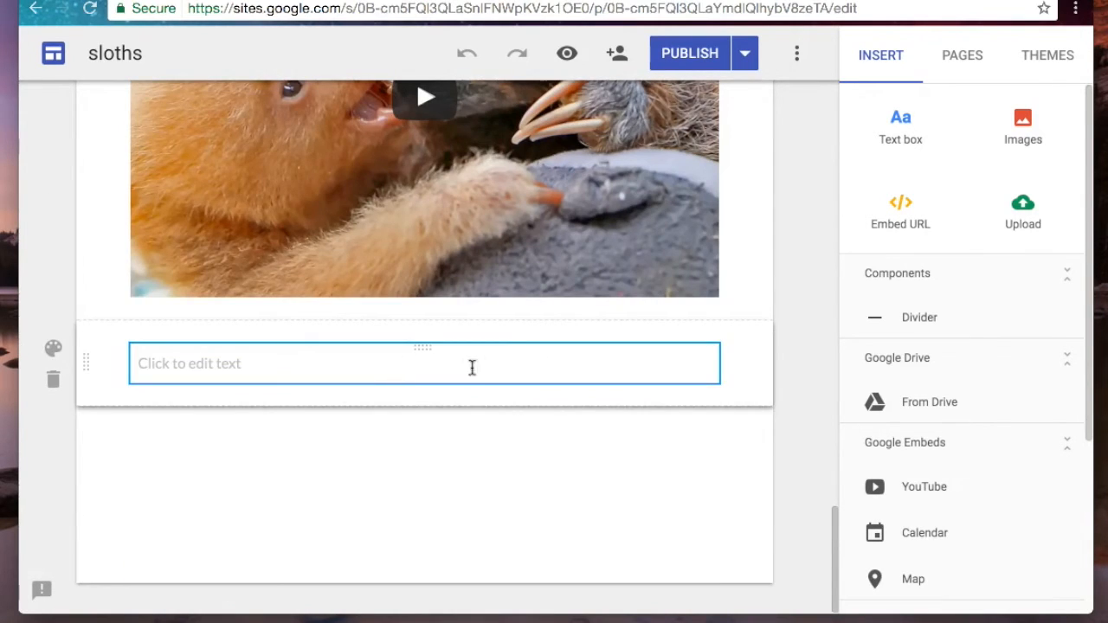
Preview the sloths site and look through the previewed page down to its footer.
{"action": "scroll", "coordinate": [559, 349], "scroll_direction": "up", "scroll_amount": 20}
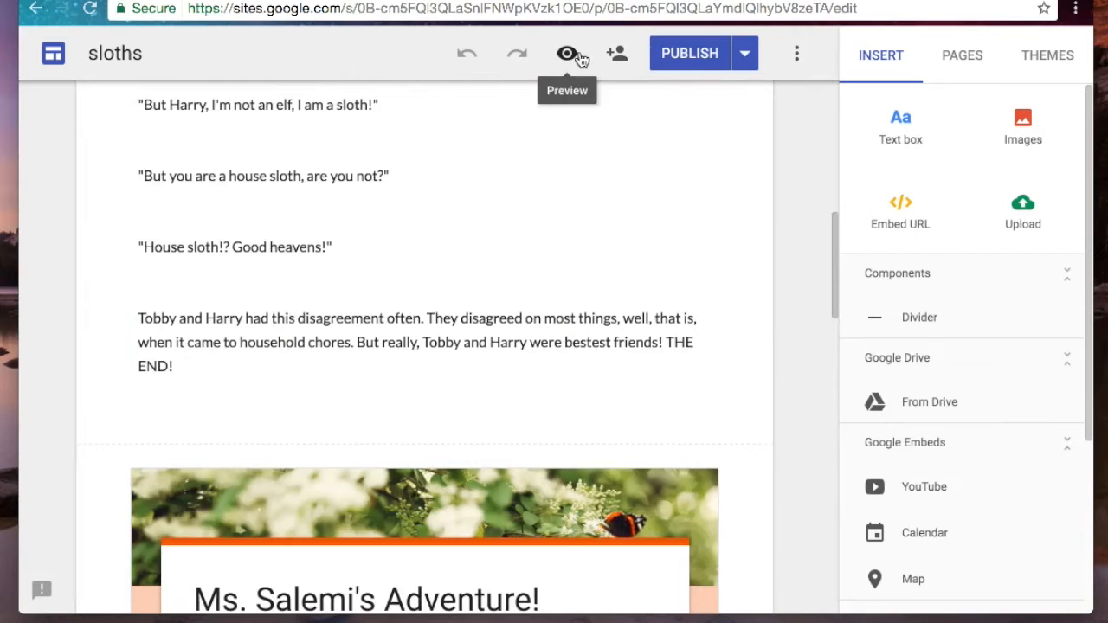
{"action": "left_click", "coordinate": [568, 55]}
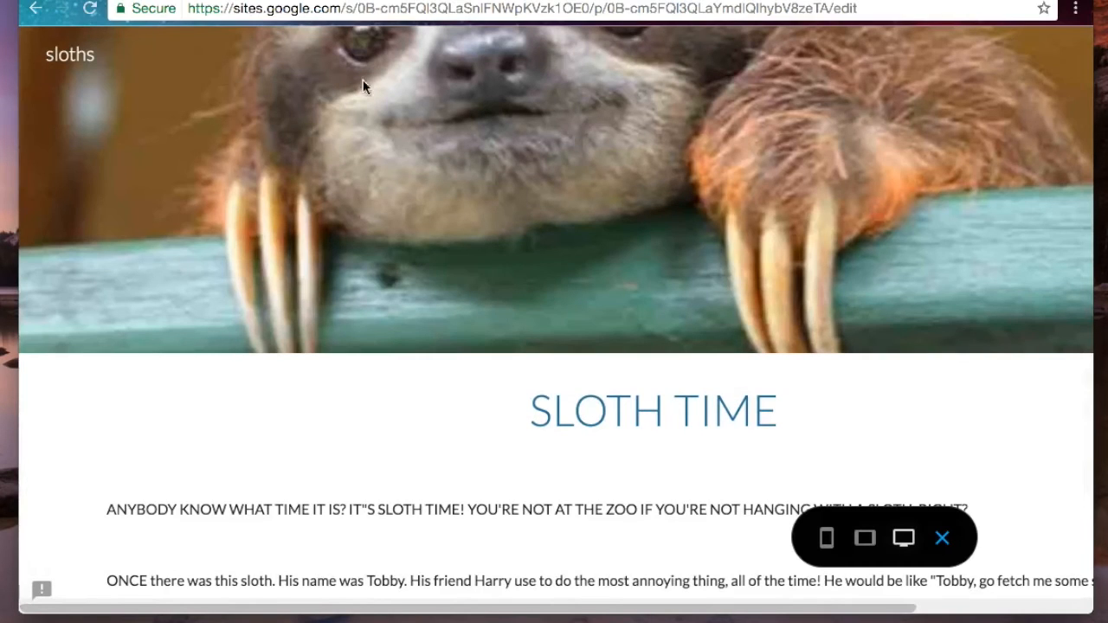
{"action": "scroll", "coordinate": [617, 338], "scroll_direction": "down", "scroll_amount": 20}
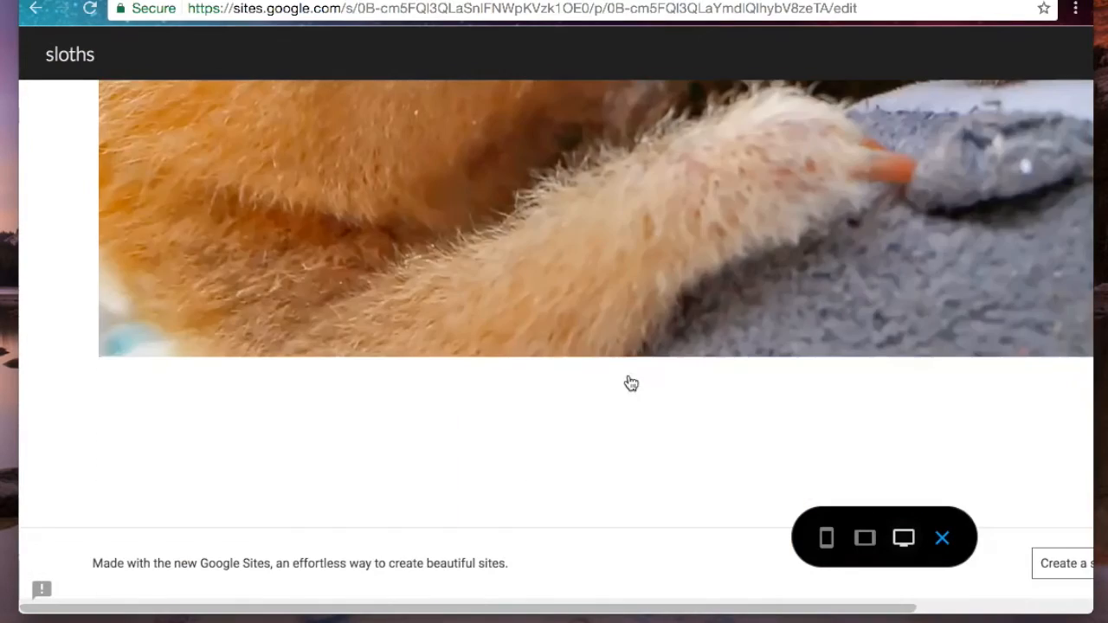
{"action": "scroll", "coordinate": [629, 380], "scroll_direction": "up", "scroll_amount": 20}
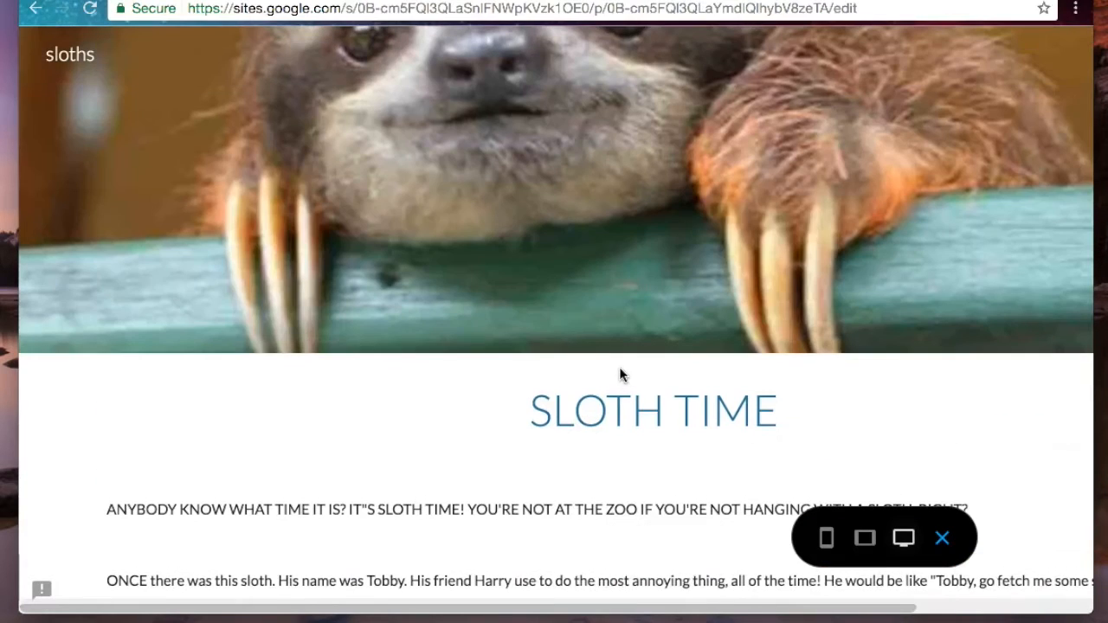
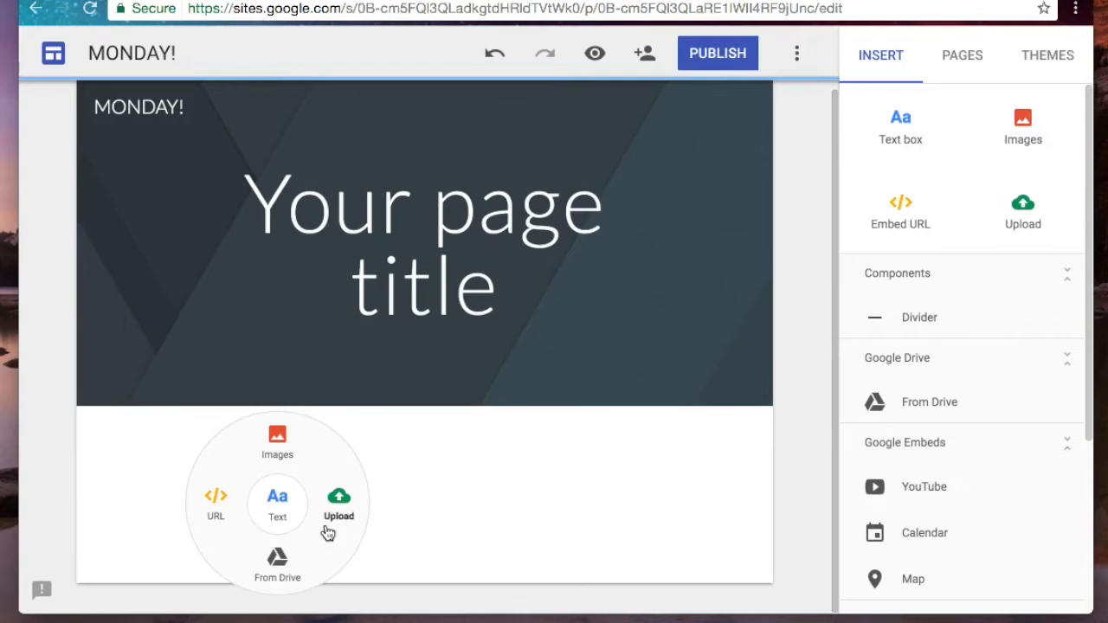
Replace the placeholder page title in the MONDAY! site's header with "HI. THIS IS MY TITLE.".
{"action": "left_click", "coordinate": [501, 257]}
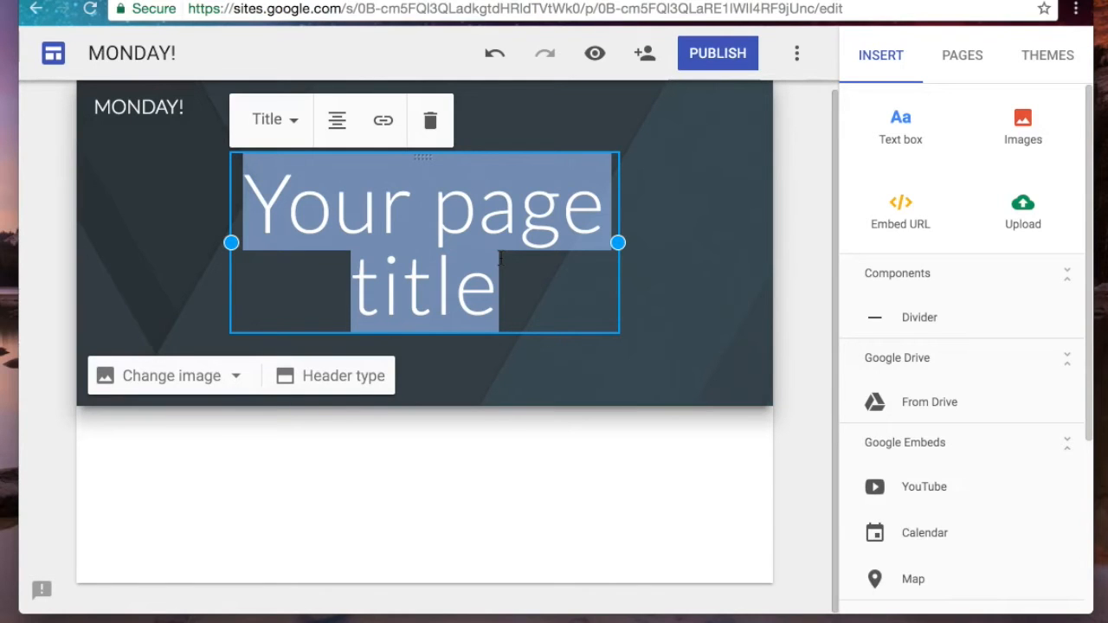
{"action": "type", "text": "HI. THIS "}
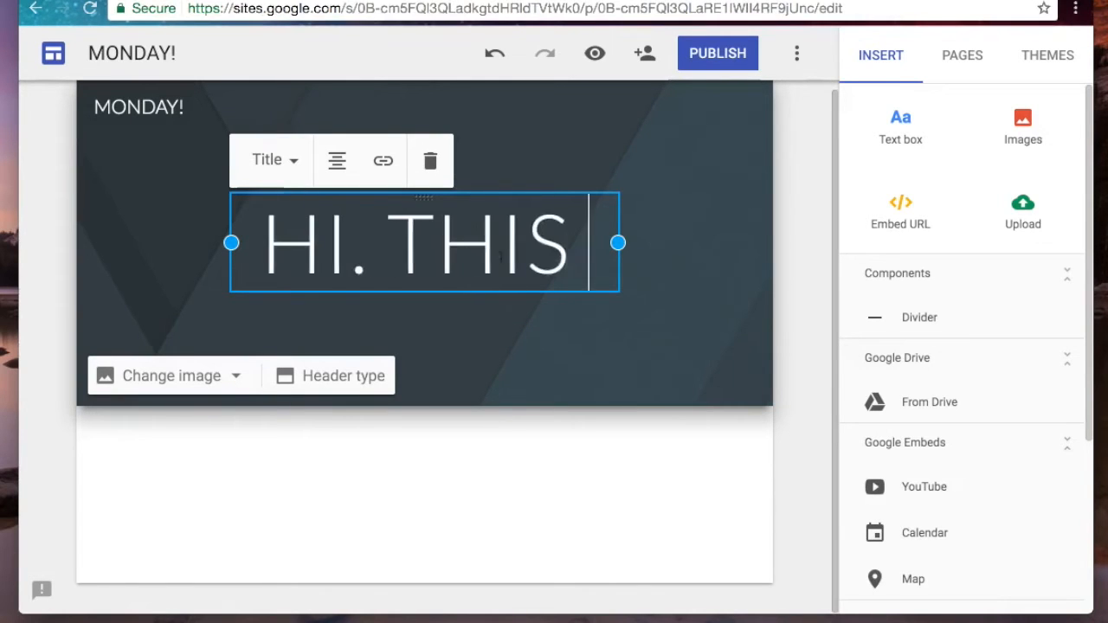
{"action": "type", "text": "IS MY TITLE."}
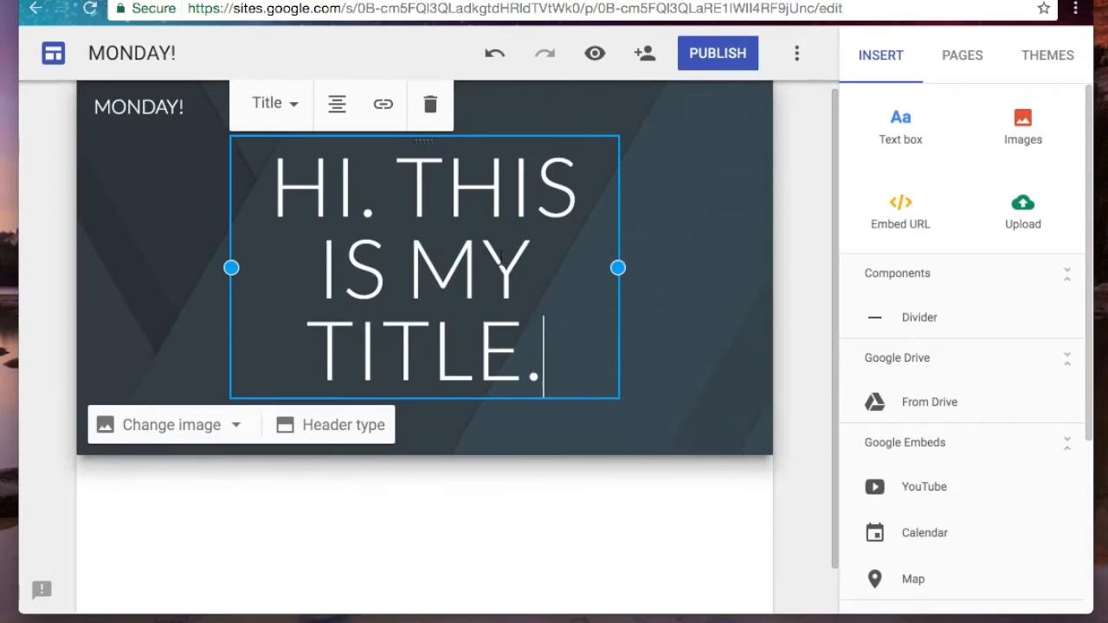
{"action": "left_click", "coordinate": [619, 493]}
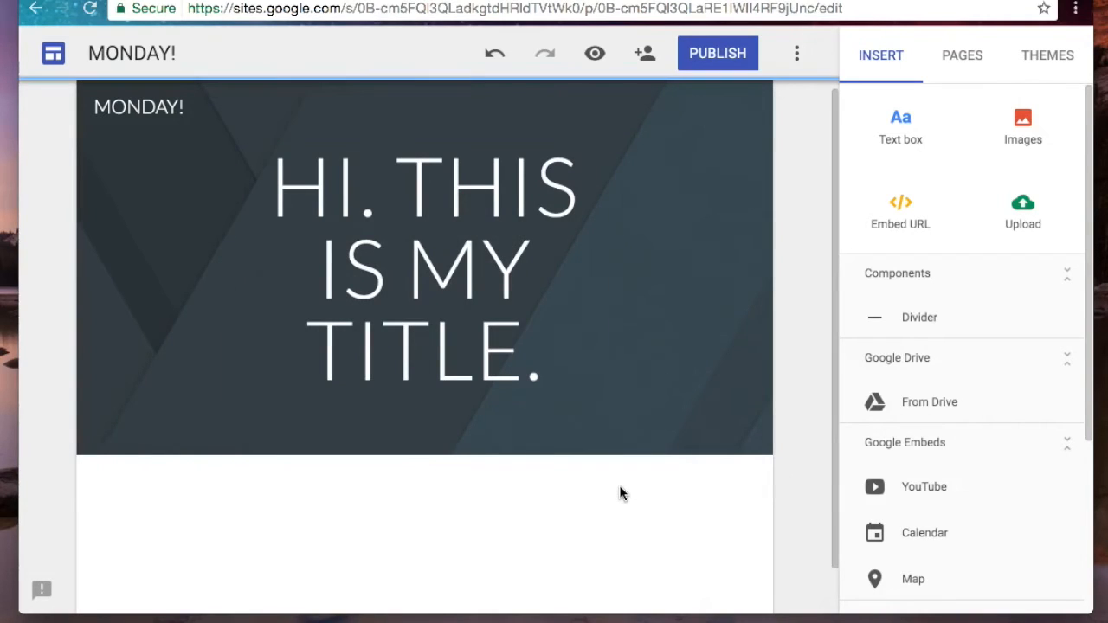
Add a text box below the header: "ALL I DID WAS DOUBLE CLICK ON THE SECTION, AND THEN I SELECTED AN OPTION OF WHAT I WANTED TO ADD.".
{"action": "double_click", "coordinate": [609, 492]}
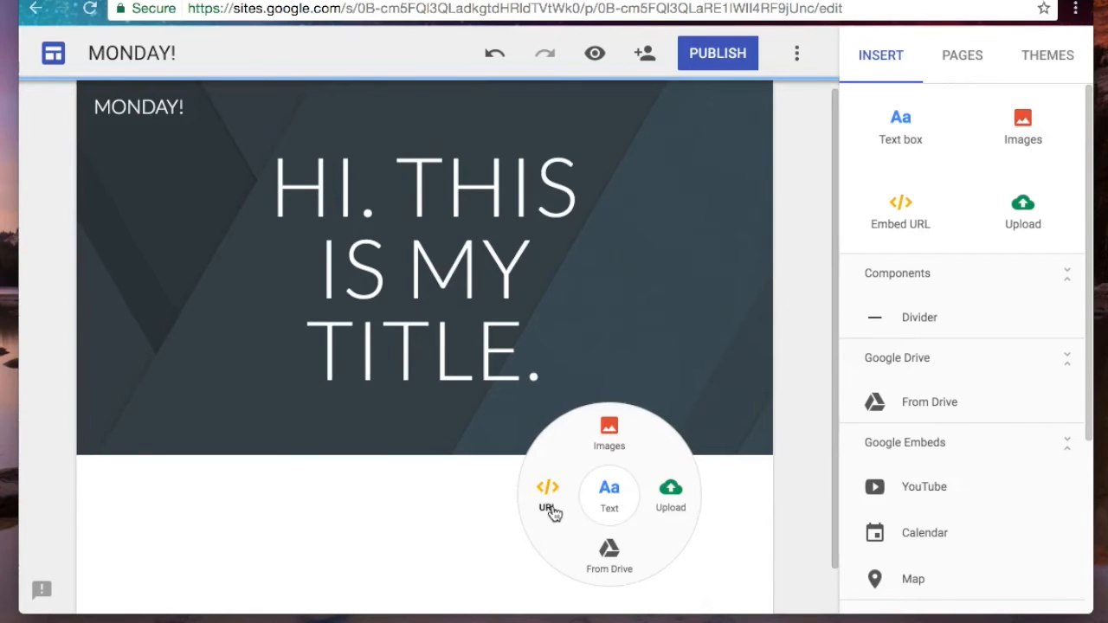
{"action": "left_click", "coordinate": [599, 499]}
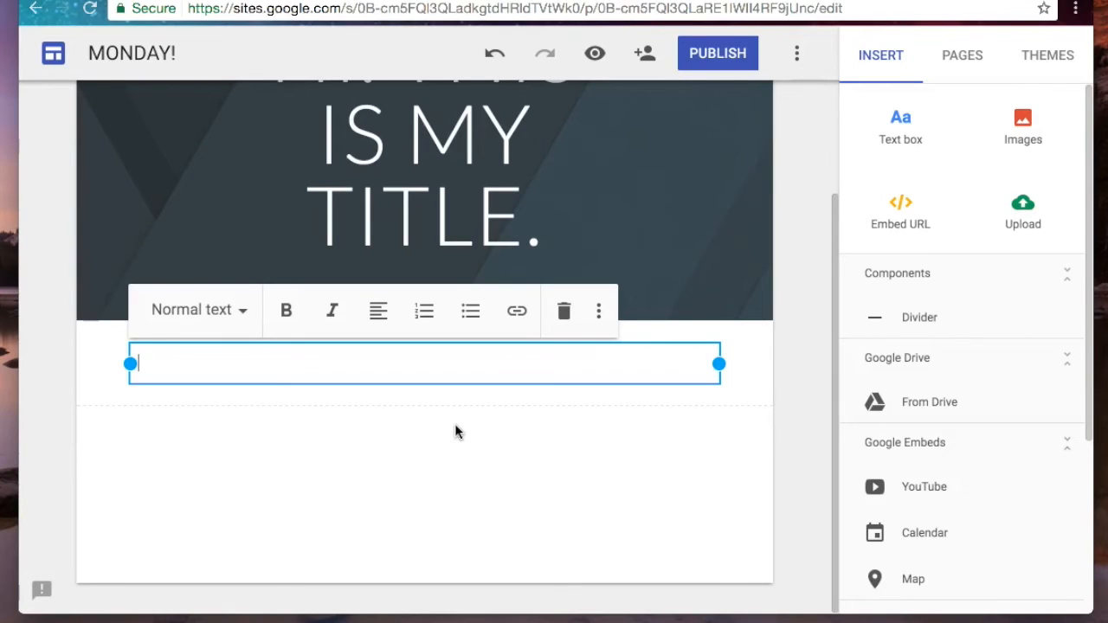
{"action": "type", "text": "ALL I DID W"}
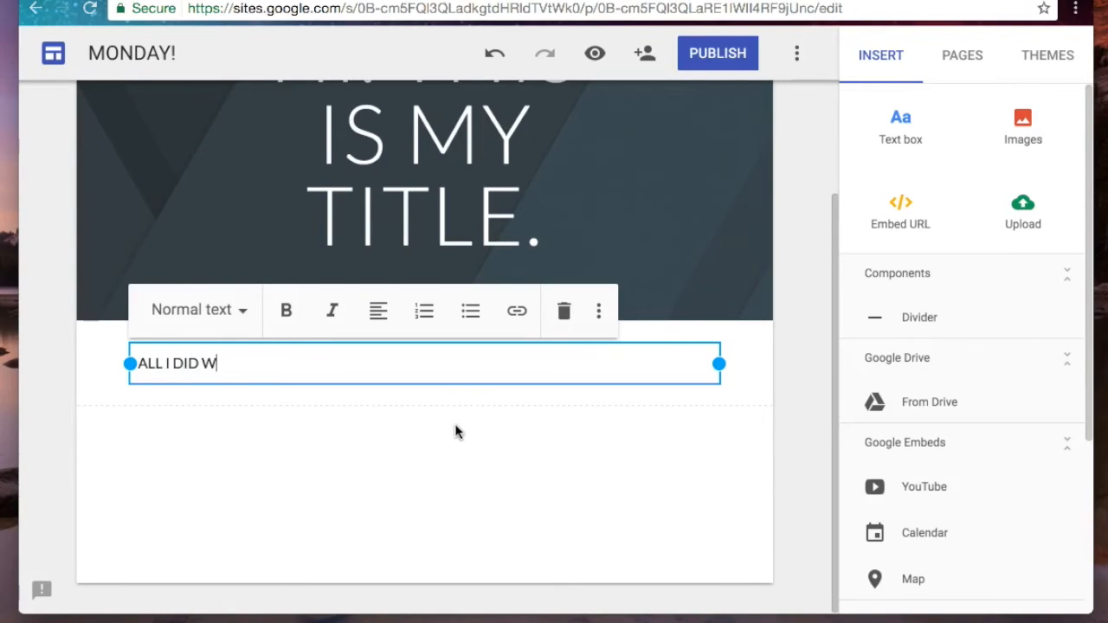
{"action": "type", "text": "AS DOUBLE CLICK"}
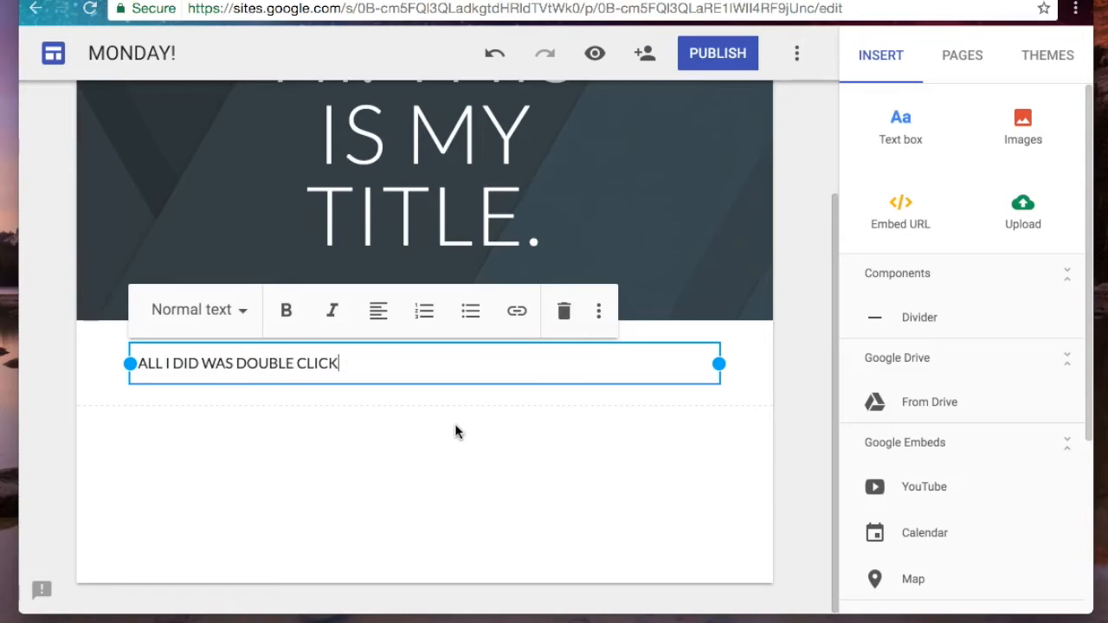
{"action": "type", "text": " ON THE SECTION, "}
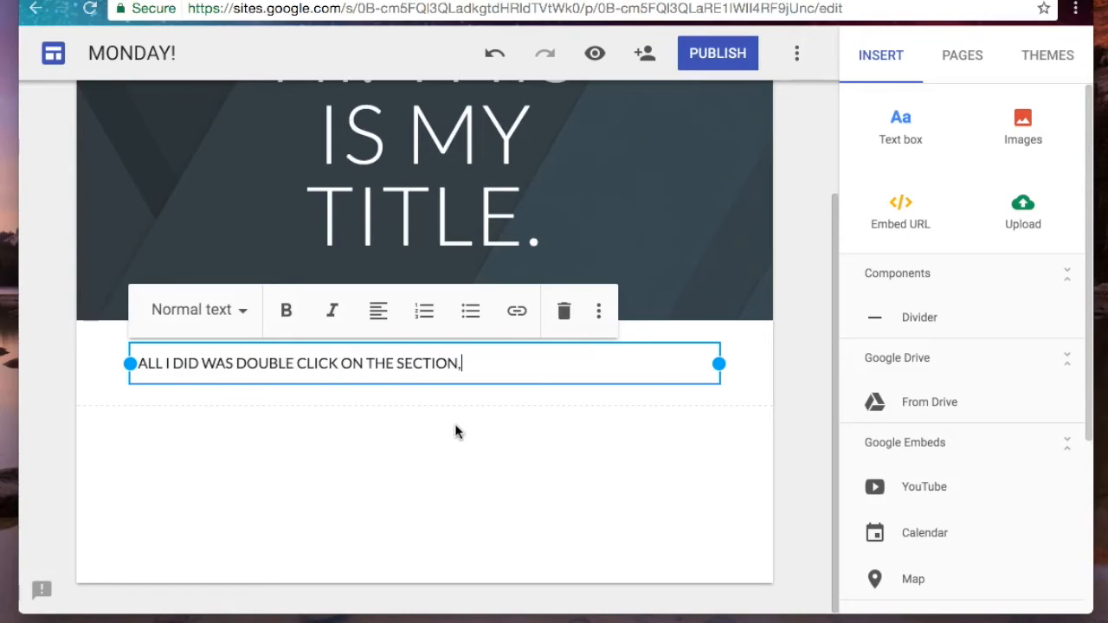
{"action": "type", "text": "AND THEN I "}
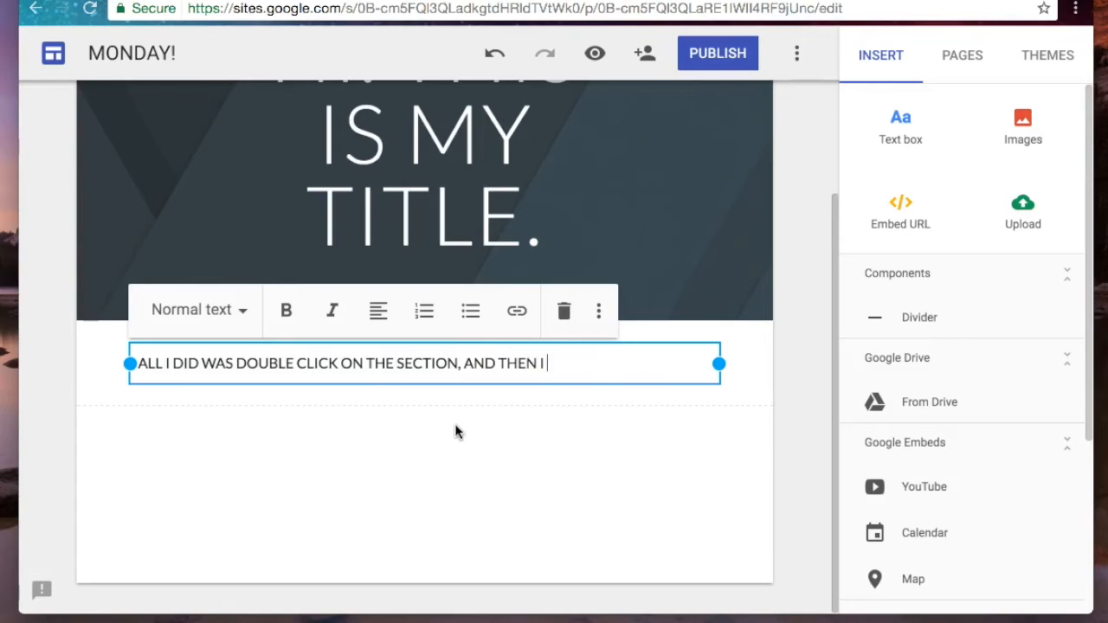
{"action": "type", "text": "SELECTED A"}
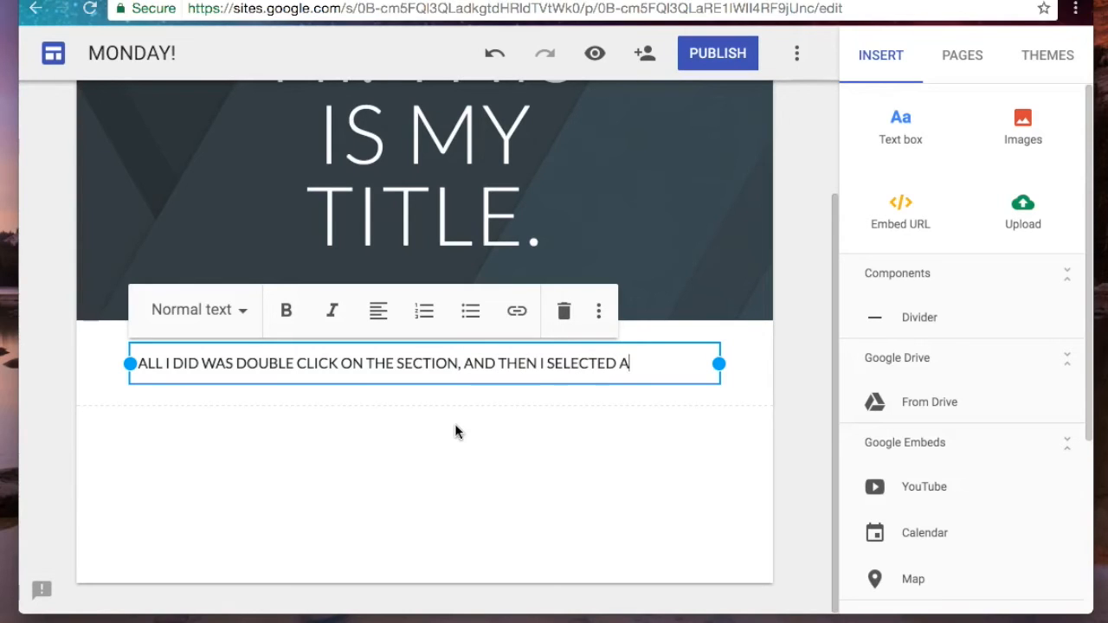
{"action": "type", "text": "N OPTION OF"}
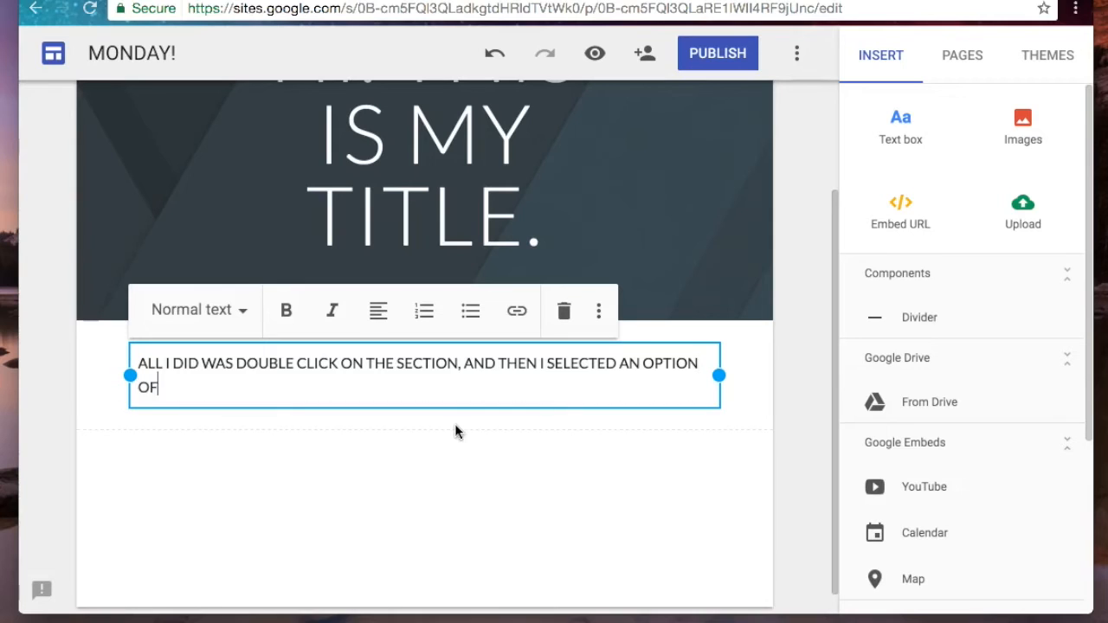
{"action": "type", "text": " WHAT I WANTED TO ADD."}
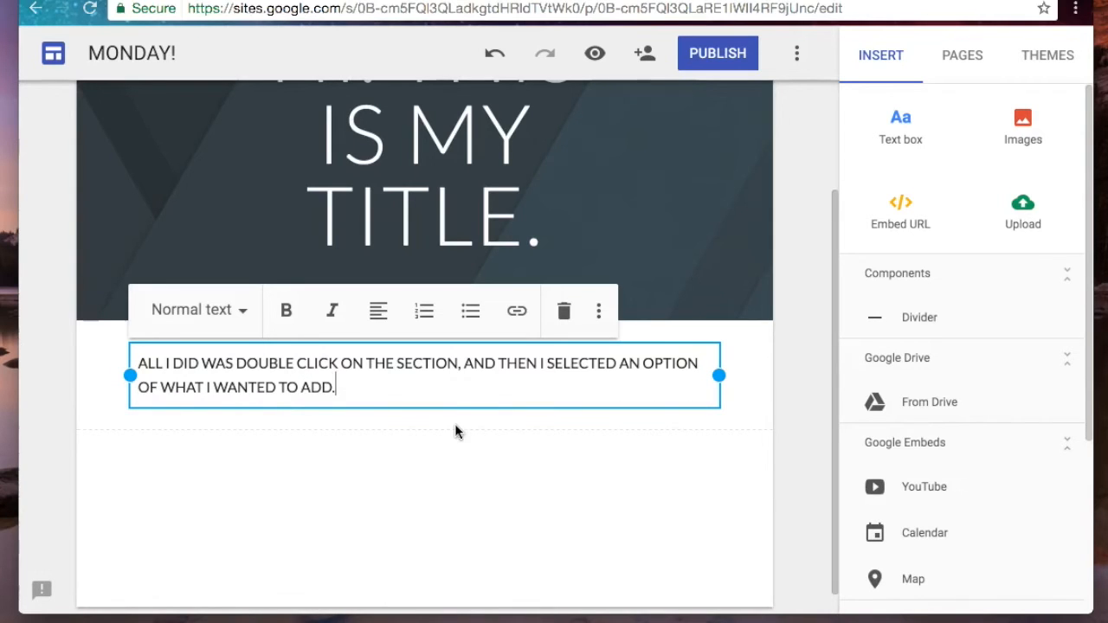
Extend the text box's sentence, replacing its final period with ", AND IN THIS CASE, A TEXT BOX POPPED UP.".
{"action": "key", "text": "BackSpace"}
{"action": "type", "text": ", AND IN T"}
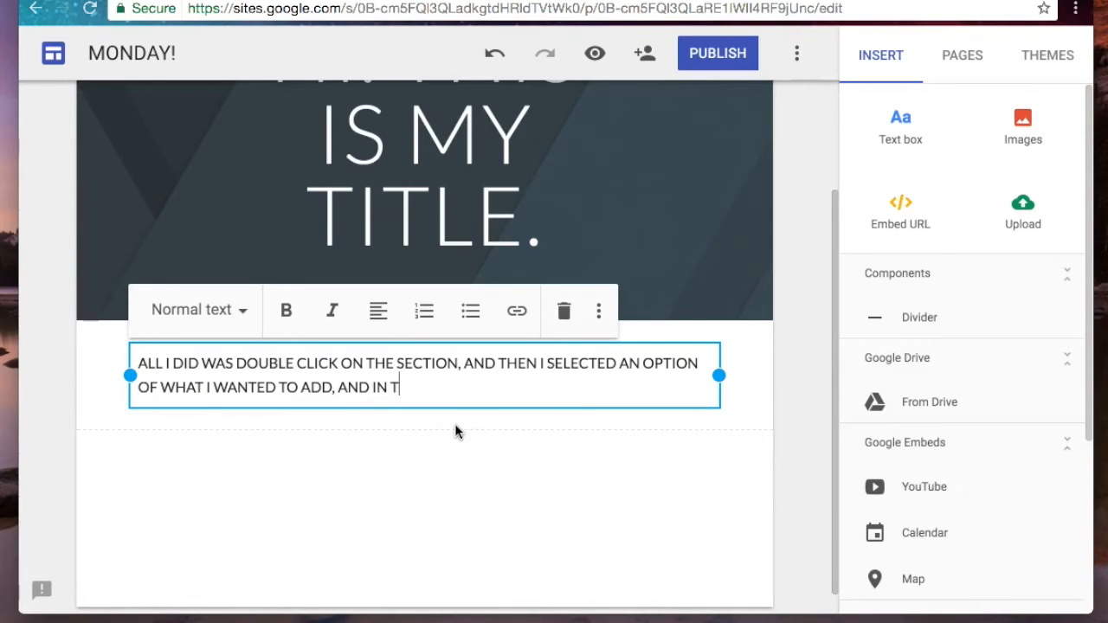
{"action": "type", "text": "HIS CASE, A "}
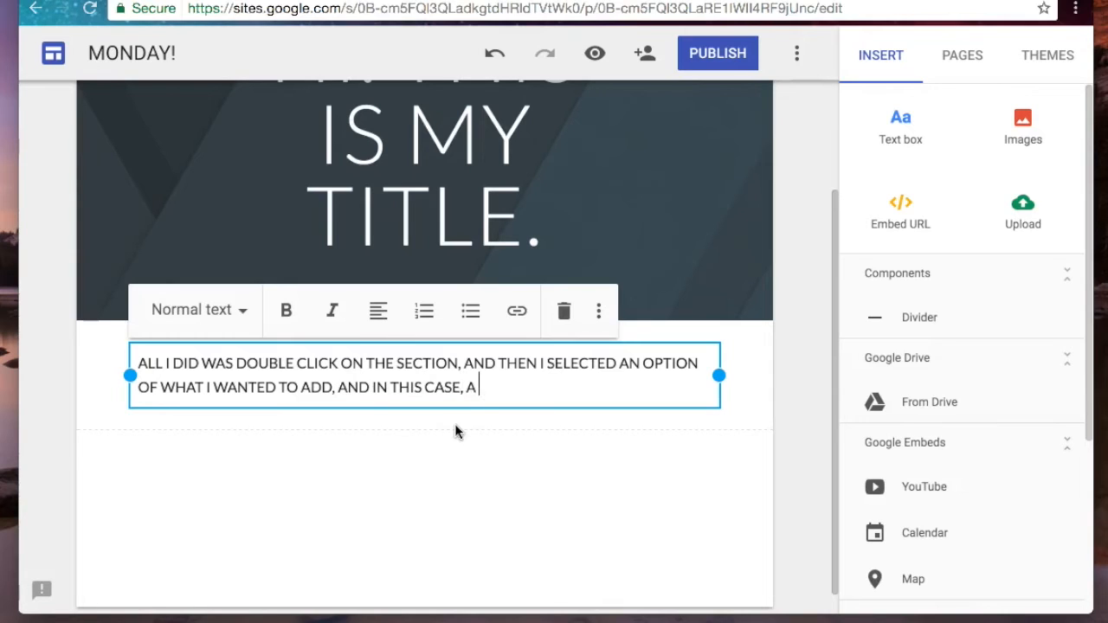
{"action": "type", "text": "TEXT BOX POPLL"}
{"action": "key", "text": "BackSpace"}
{"action": "key", "text": "BackSpace"}
{"action": "key", "text": "BackSpace"}
{"action": "type", "text": "P"}
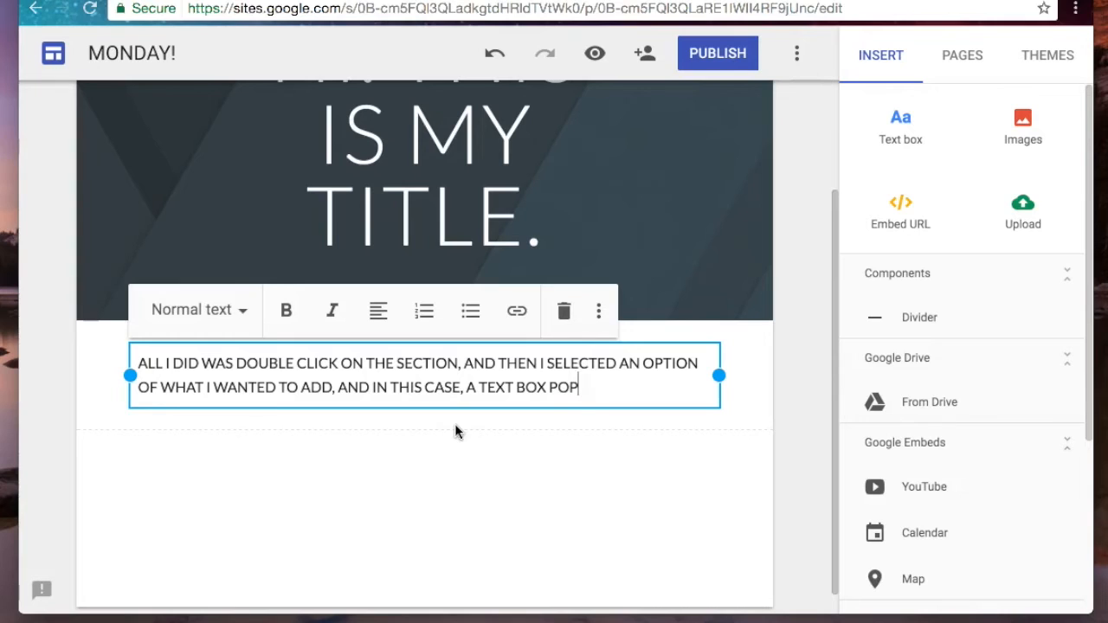
{"action": "type", "text": "PED UP."}
{"action": "left_click", "coordinate": [494, 490]}
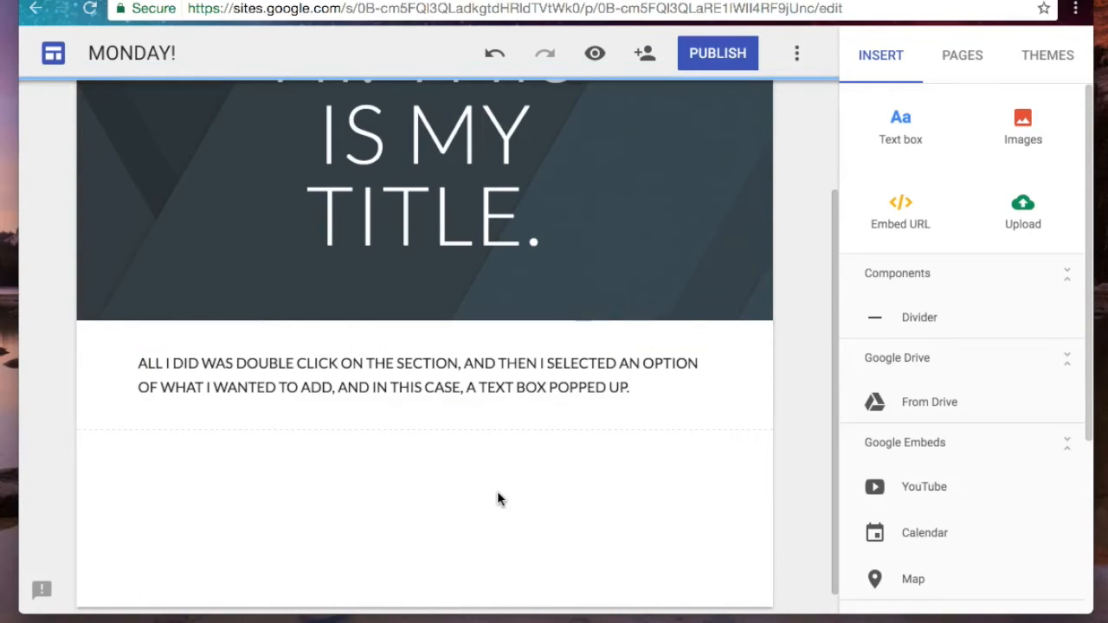
Start inserting an image in the empty area below the text and search Google images for "sunset".
{"action": "double_click", "coordinate": [434, 484]}
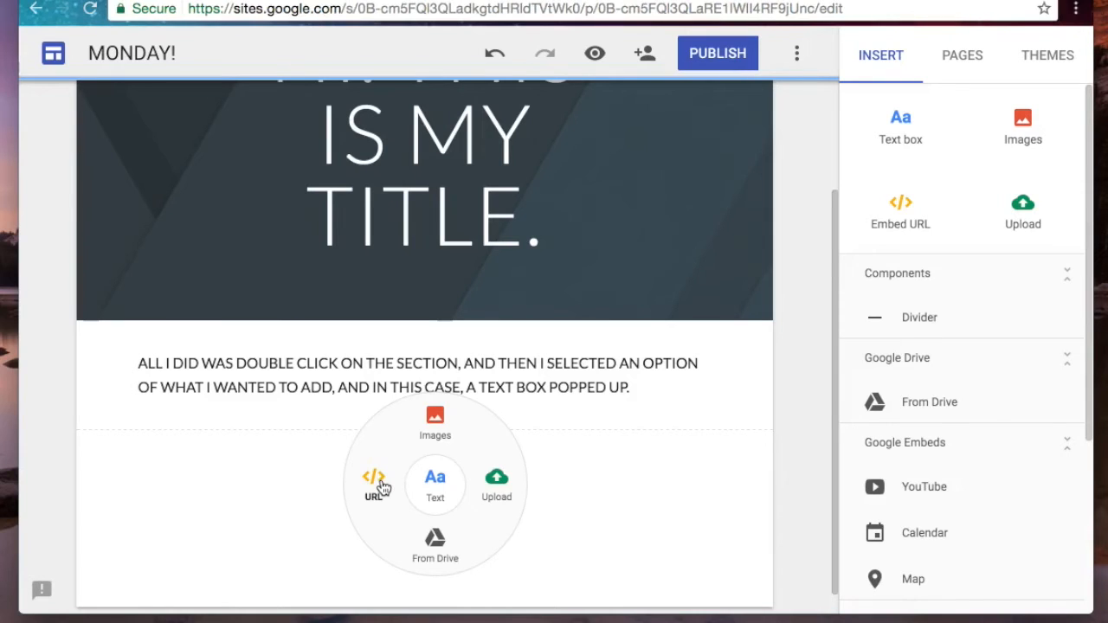
{"action": "left_click", "coordinate": [436, 426]}
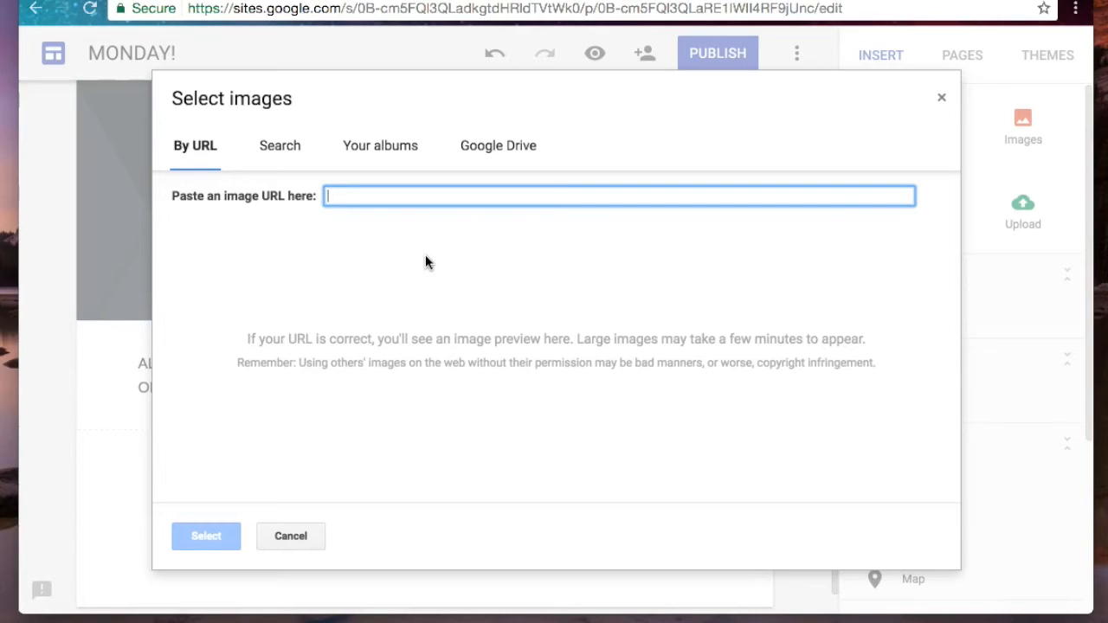
{"action": "left_click", "coordinate": [301, 152]}
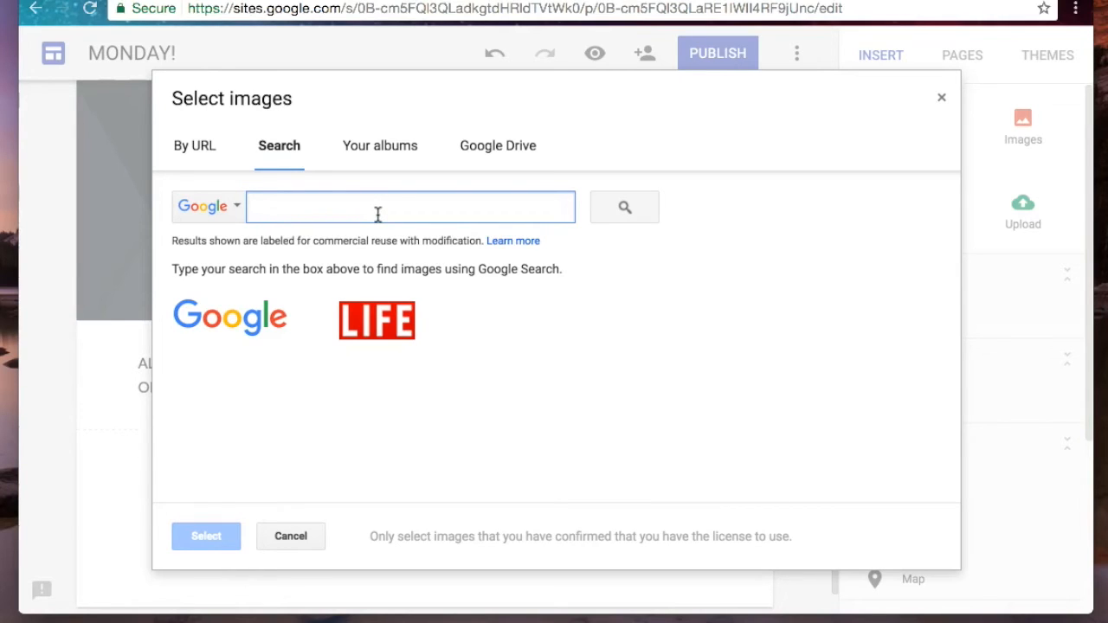
{"action": "type", "text": "sunset"}
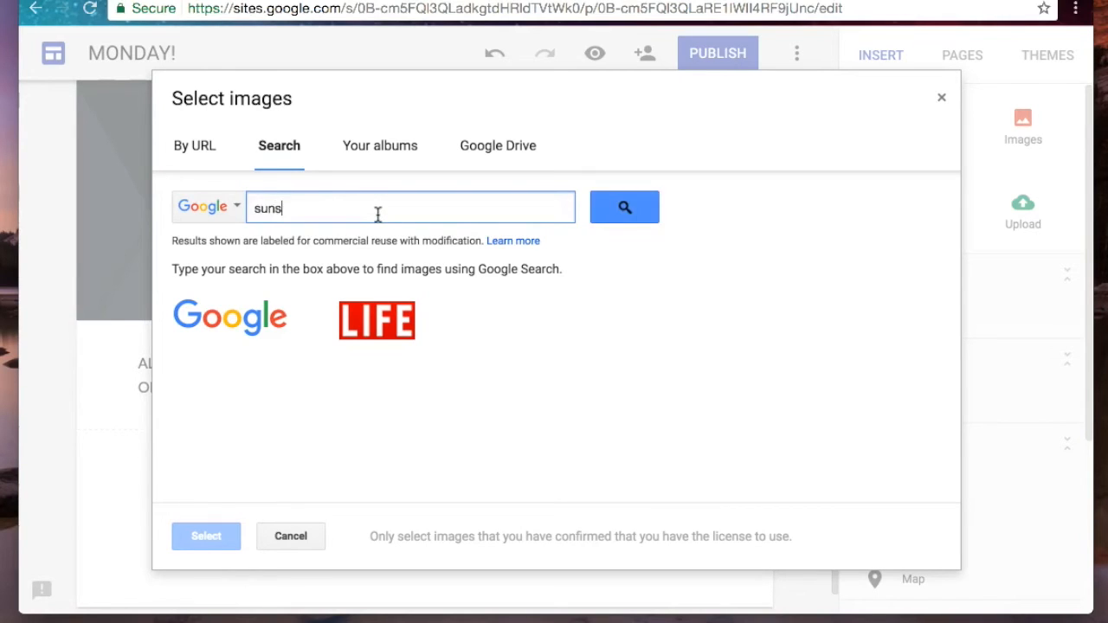
{"action": "left_click", "coordinate": [637, 215]}
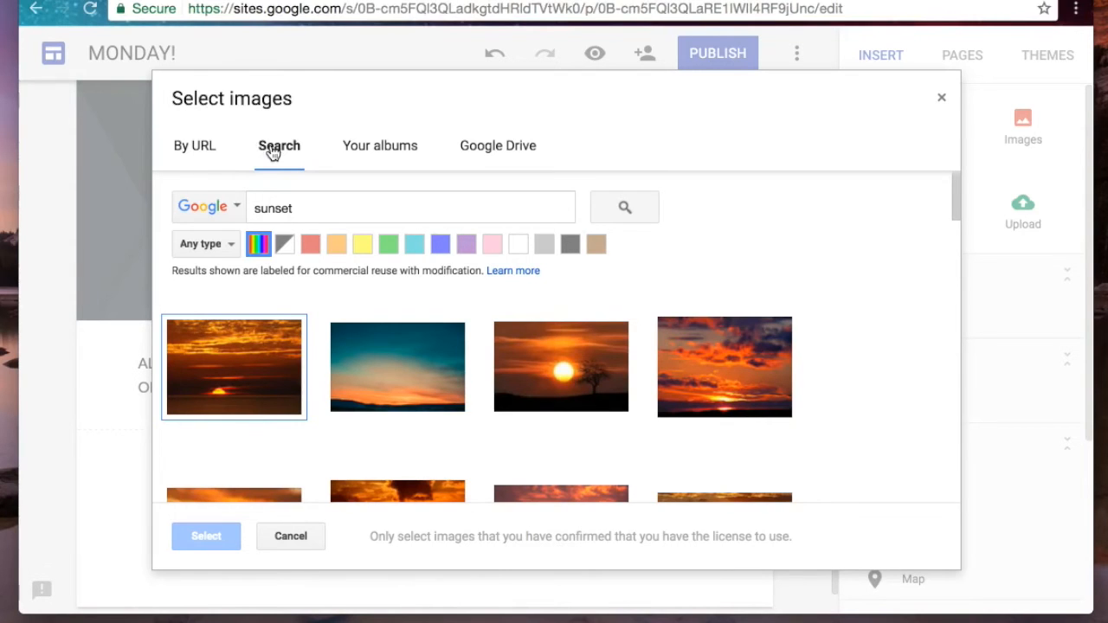
Look through the other image sources: the personal albums, then My Drive and the shared files in Google Drive.
{"action": "left_click", "coordinate": [367, 153]}
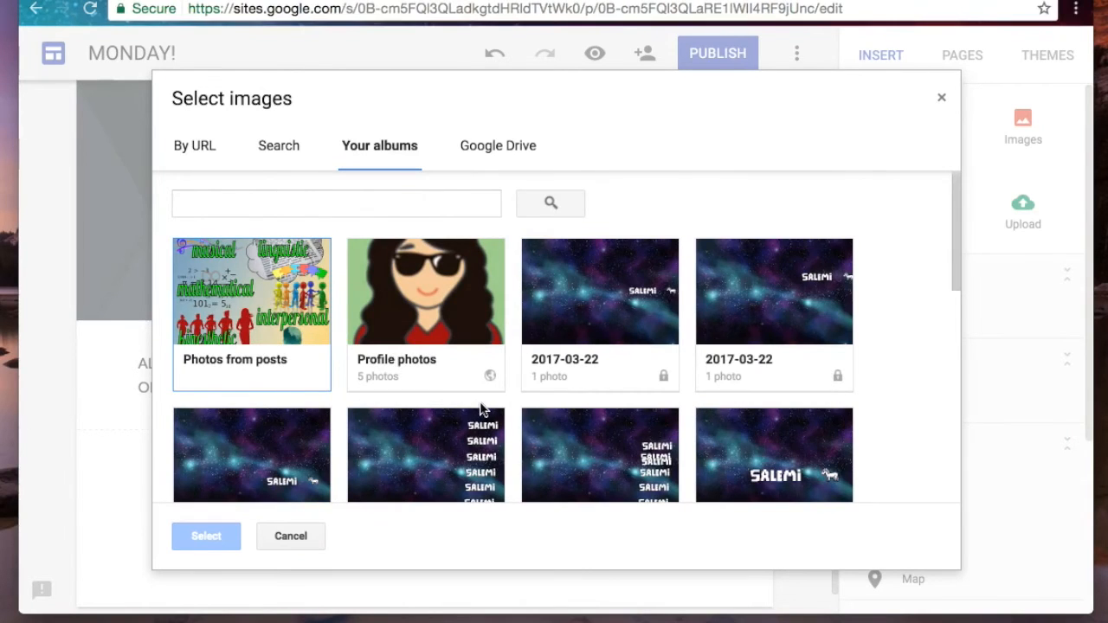
{"action": "scroll", "coordinate": [479, 409], "scroll_direction": "down", "scroll_amount": 10}
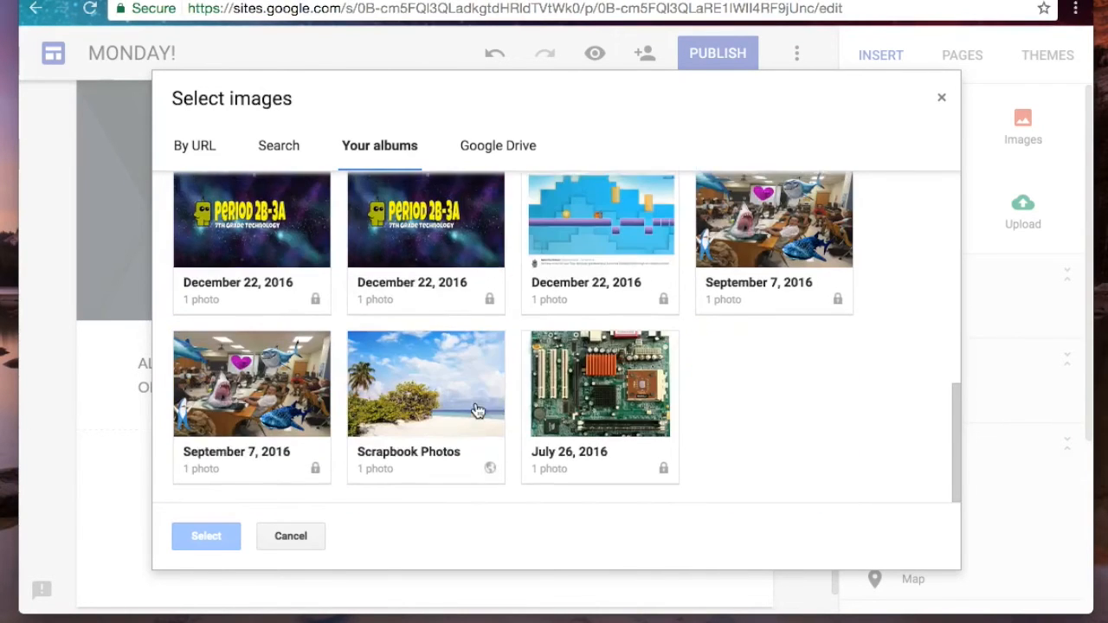
{"action": "scroll", "coordinate": [476, 409], "scroll_direction": "up", "scroll_amount": 10}
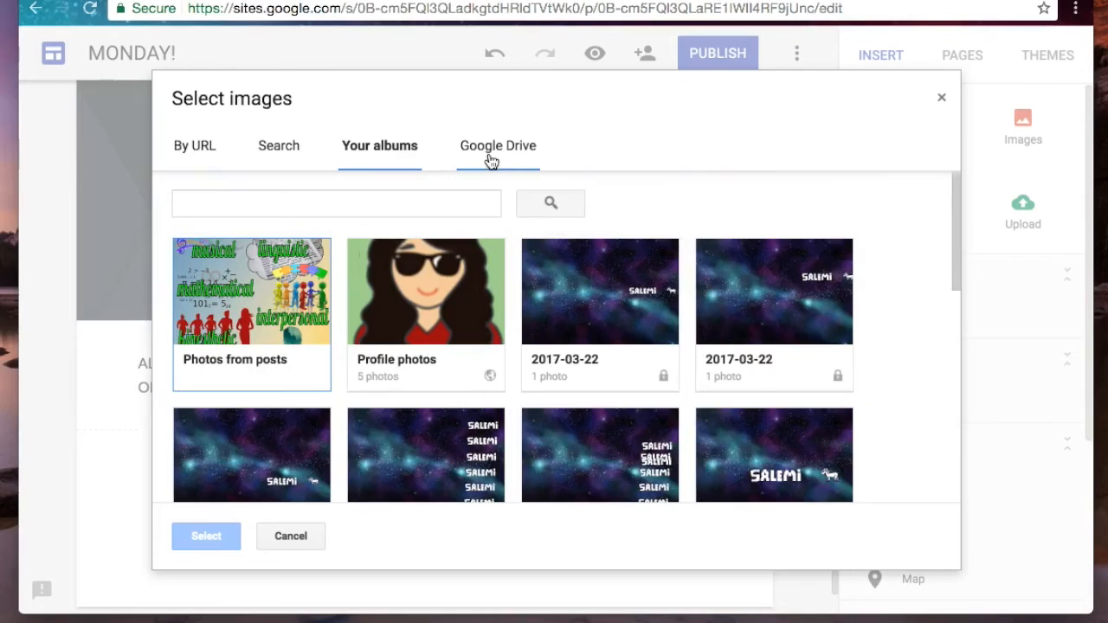
{"action": "left_click", "coordinate": [490, 156]}
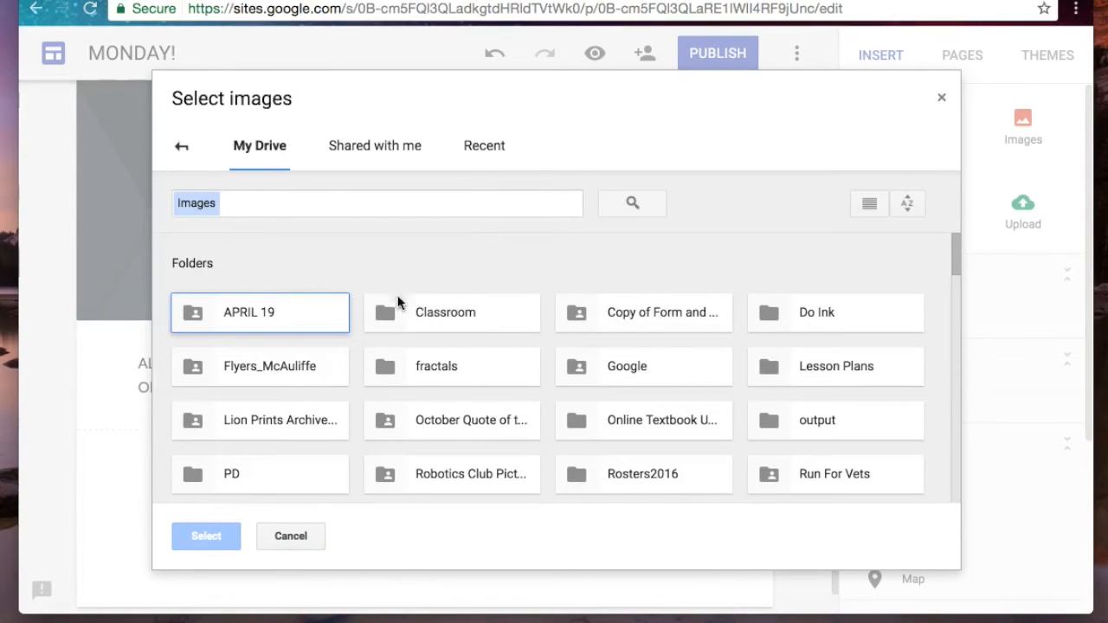
{"action": "left_click", "coordinate": [346, 153]}
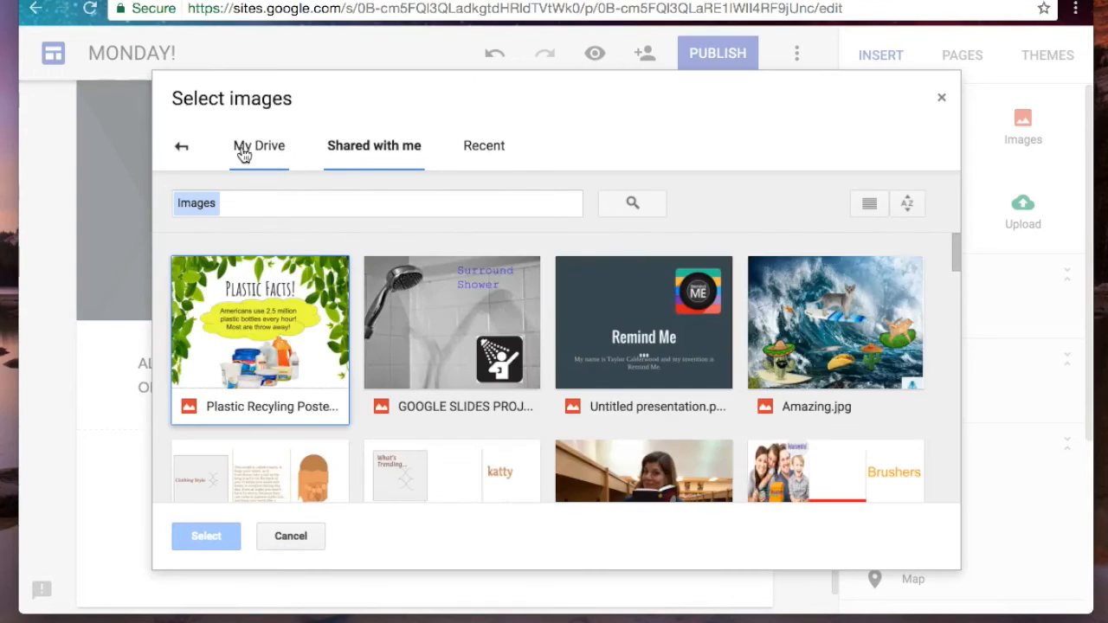
{"action": "left_click", "coordinate": [260, 155]}
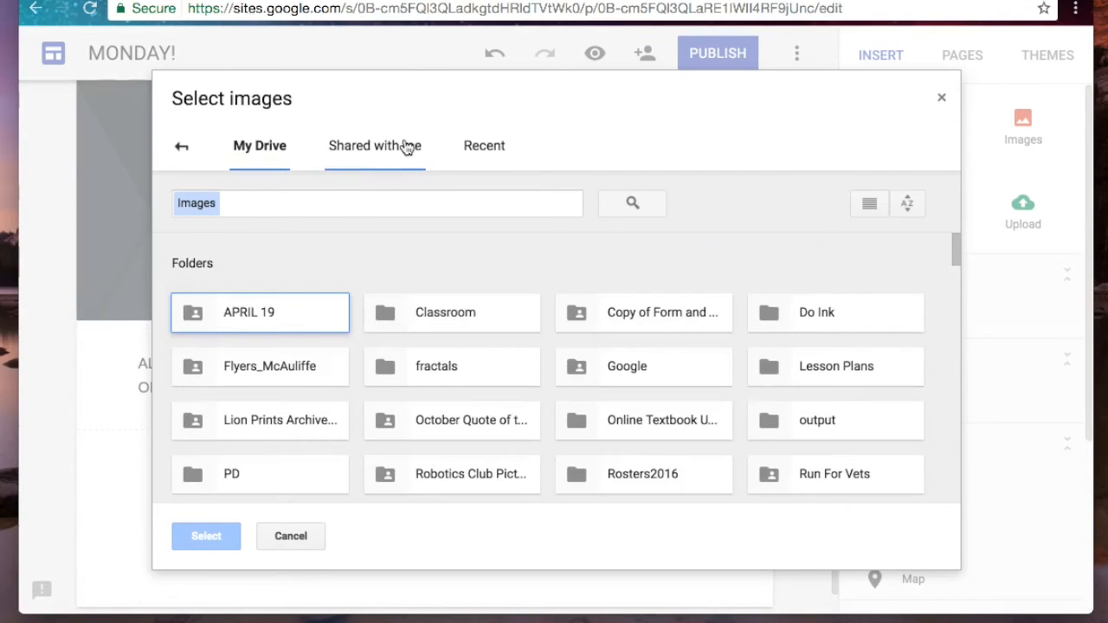
{"action": "left_click", "coordinate": [182, 148]}
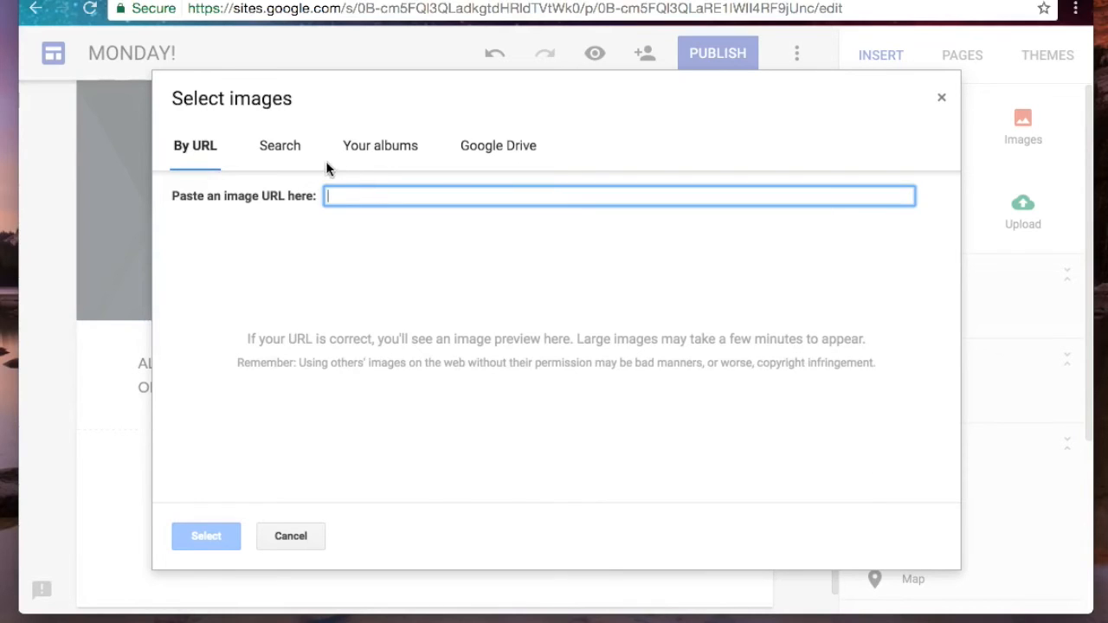
Search Google images for "sunset" and insert the photo with orange and purple clouds below the text box.
{"action": "left_click", "coordinate": [286, 149]}
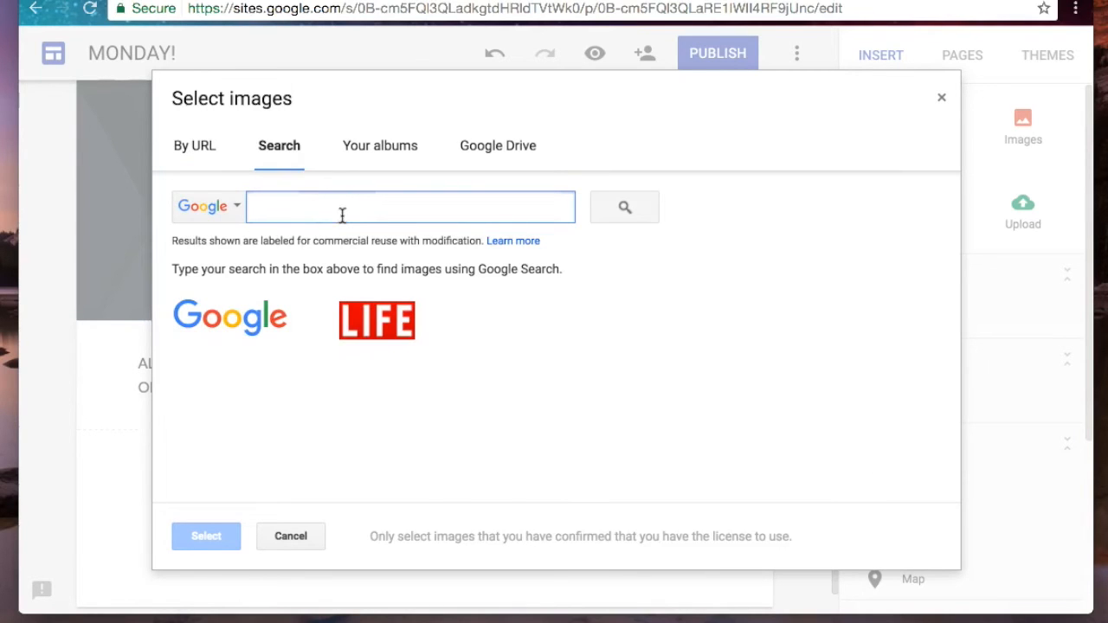
{"action": "type", "text": "sunset"}
{"action": "key", "text": "Return"}
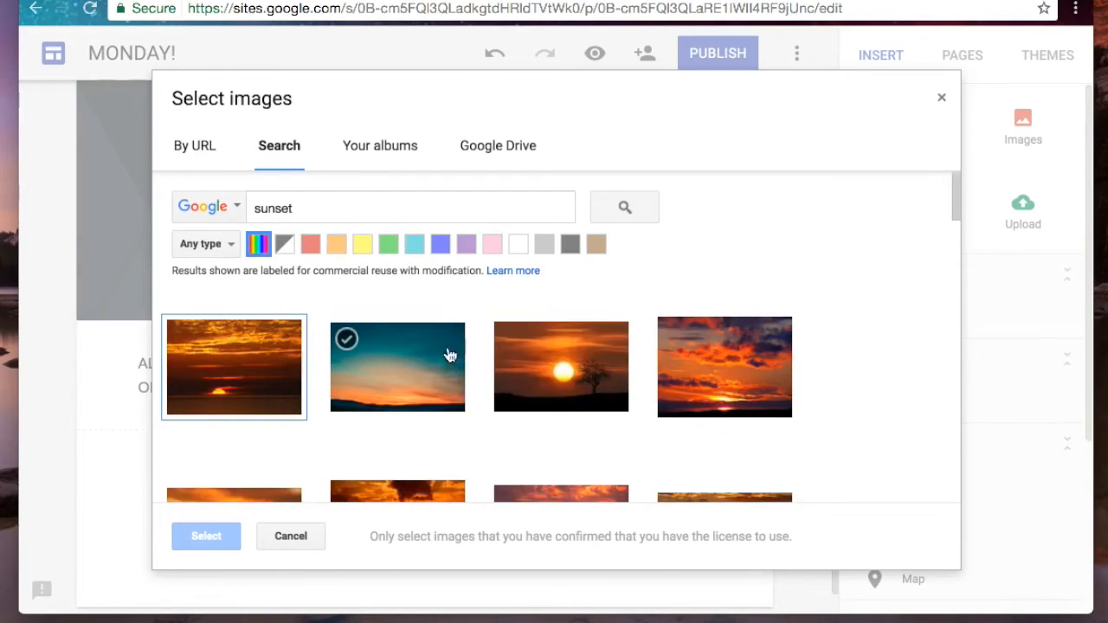
{"action": "left_click", "coordinate": [427, 384]}
{"action": "left_click", "coordinate": [664, 390]}
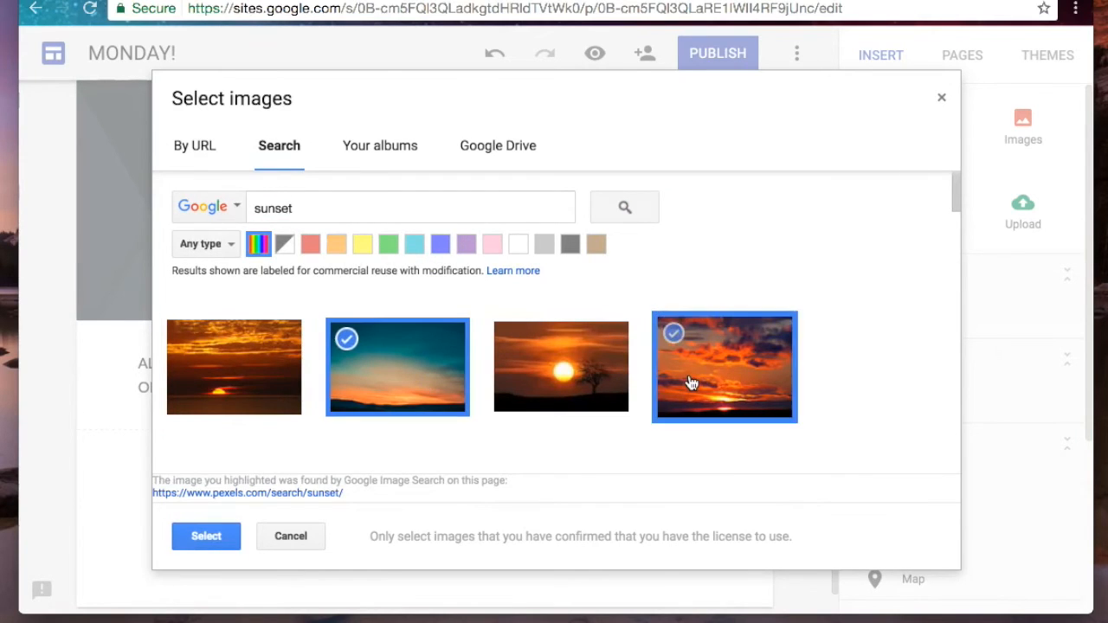
{"action": "left_click", "coordinate": [438, 385]}
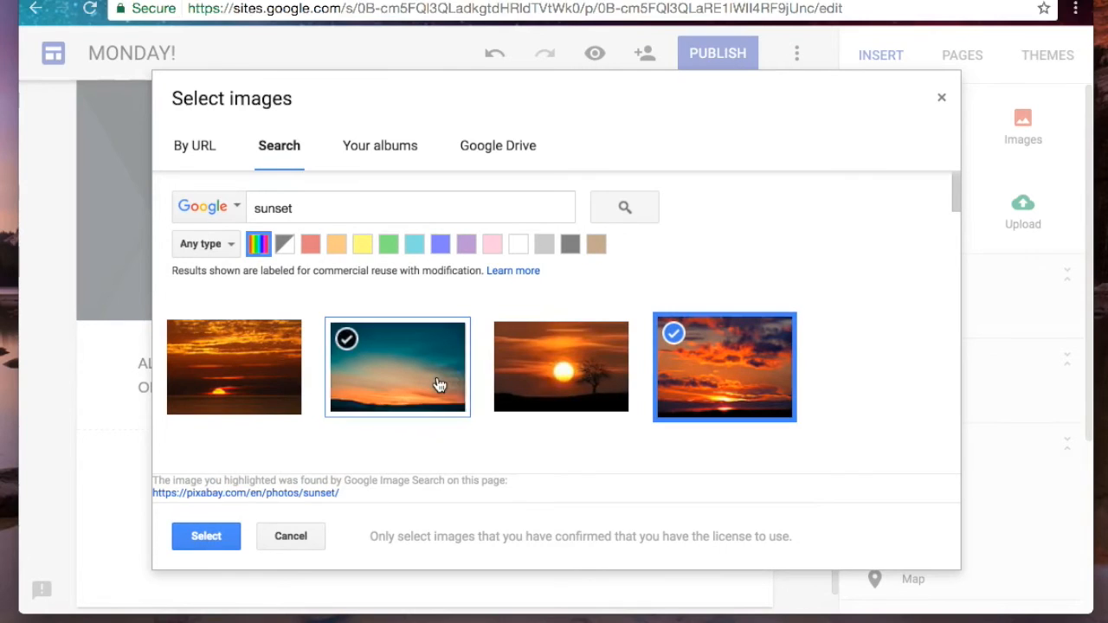
{"action": "left_click", "coordinate": [227, 533]}
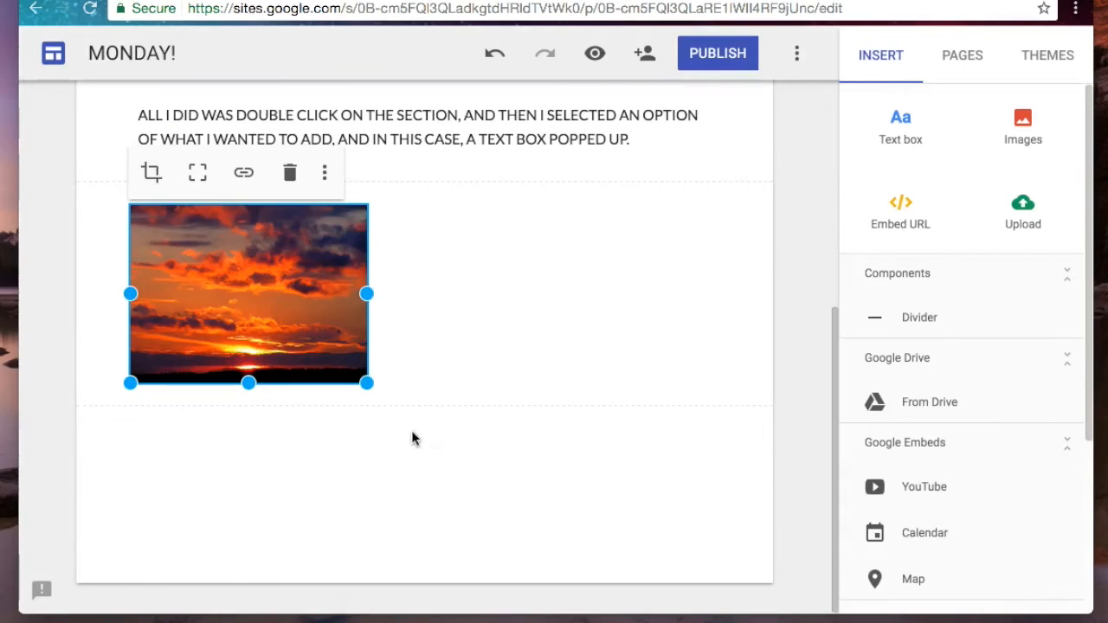
{"action": "left_click", "coordinate": [429, 374]}
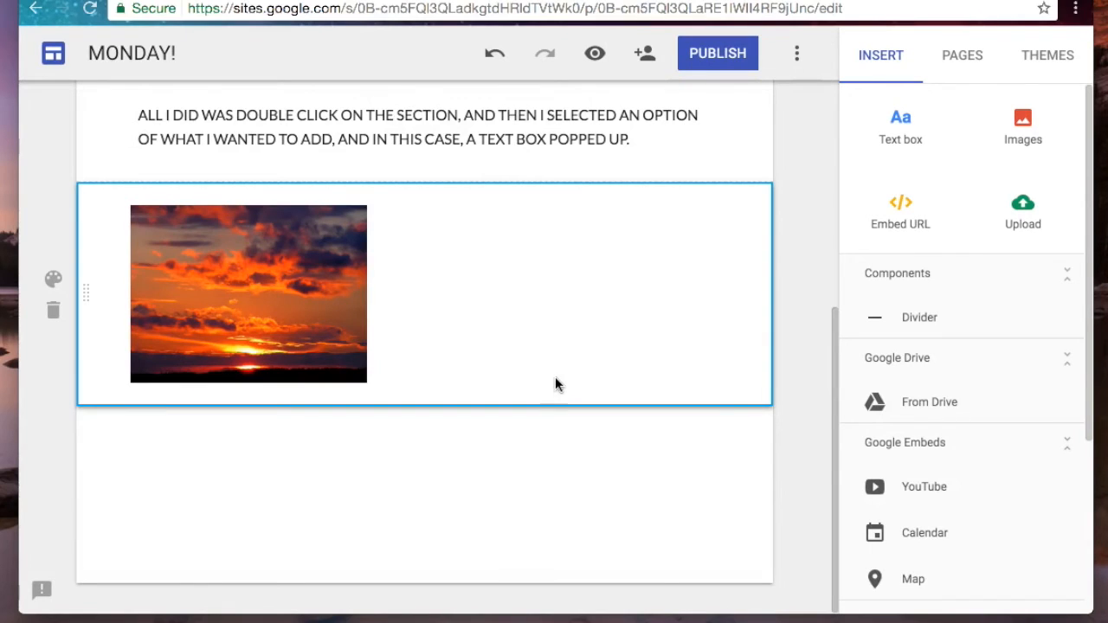
Start replacing the header's background by choosing to select an existing image rather than upload one.
{"action": "scroll", "coordinate": [501, 307], "scroll_direction": "up", "scroll_amount": 4}
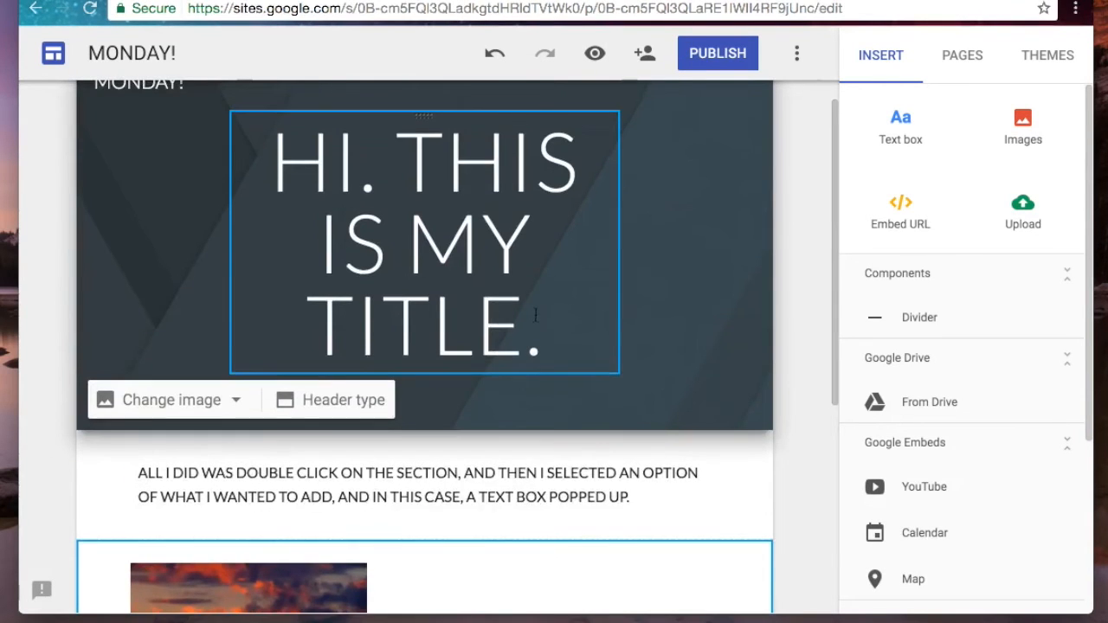
{"action": "scroll", "coordinate": [538, 305], "scroll_direction": "down", "scroll_amount": 4}
{"action": "scroll", "coordinate": [620, 401], "scroll_direction": "up", "scroll_amount": 5}
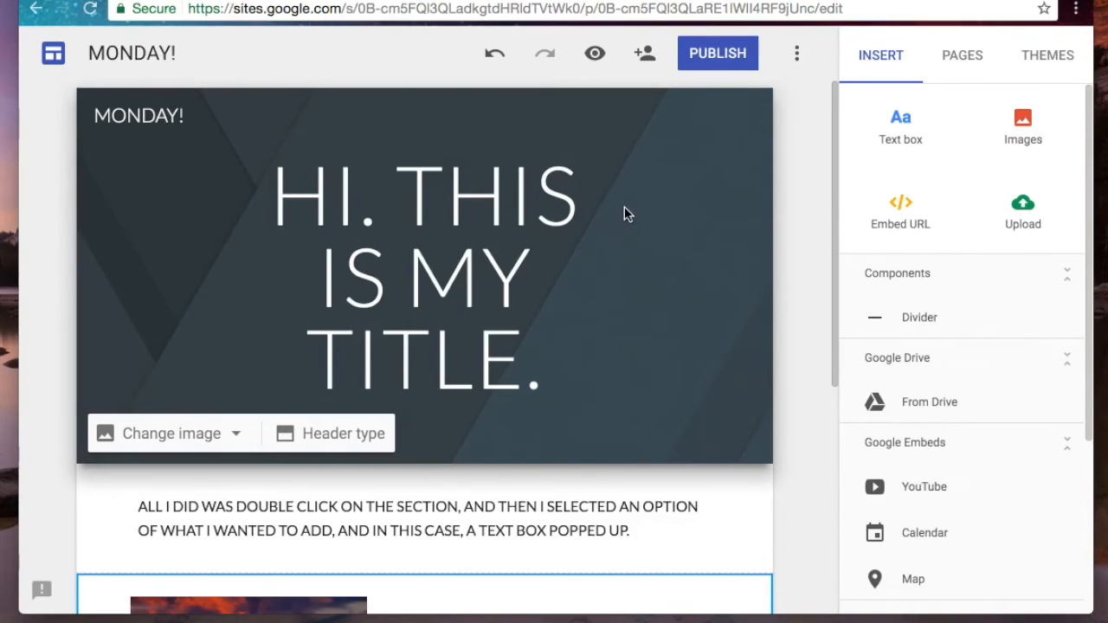
{"action": "double_click", "coordinate": [716, 267]}
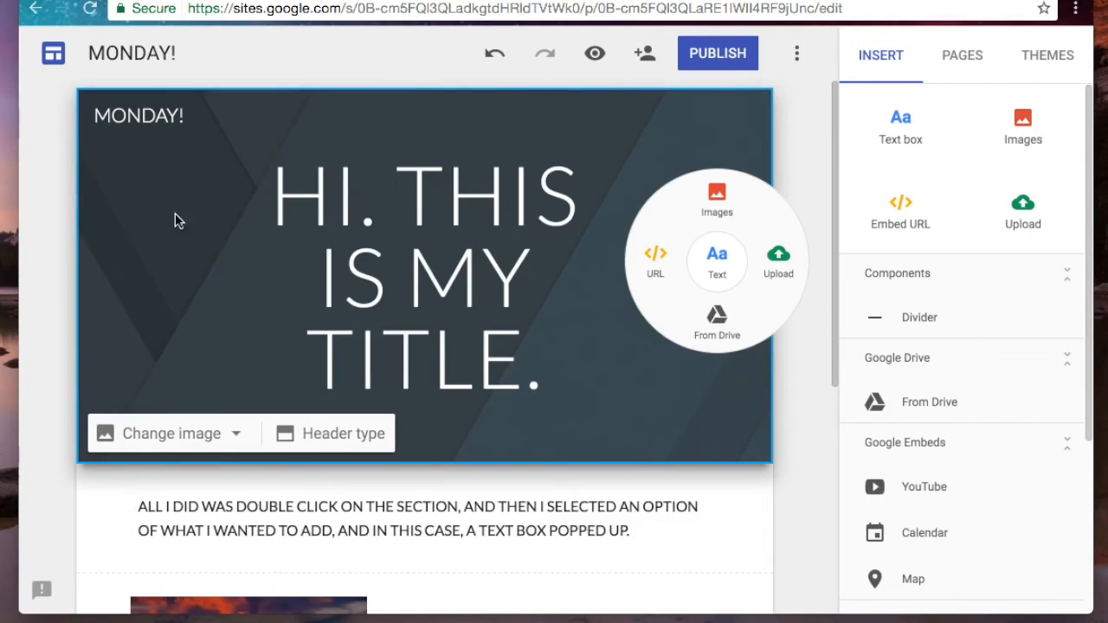
{"action": "left_click", "coordinate": [212, 439]}
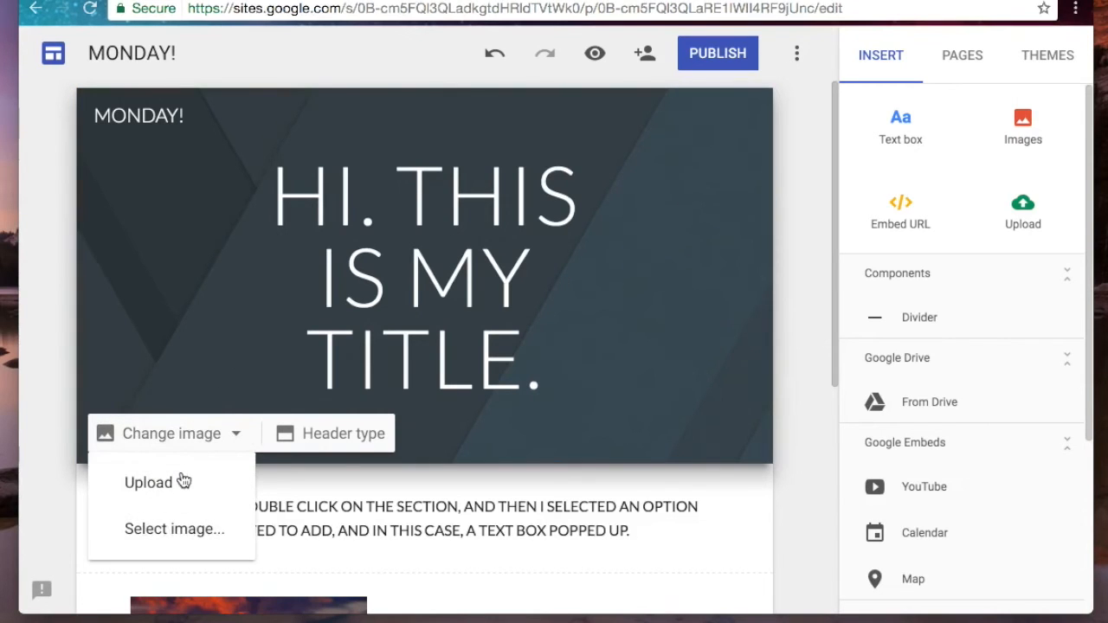
{"action": "left_click", "coordinate": [175, 532]}
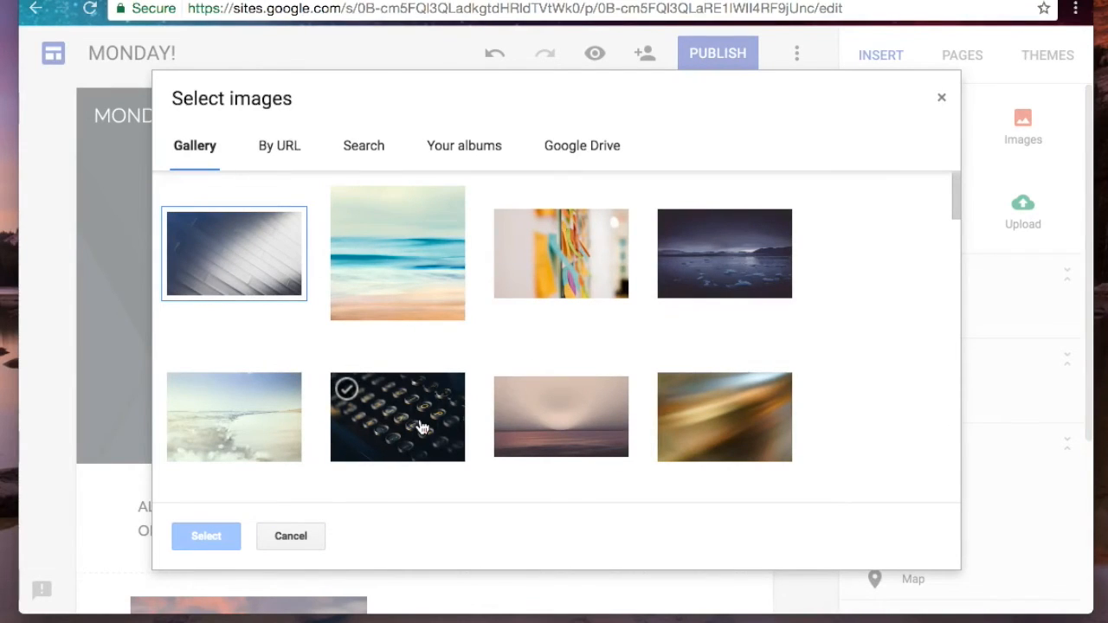
Look through the header image sources: by URL, search, personal albums and Google Drive, ending back at the gallery.
{"action": "left_click", "coordinate": [285, 163]}
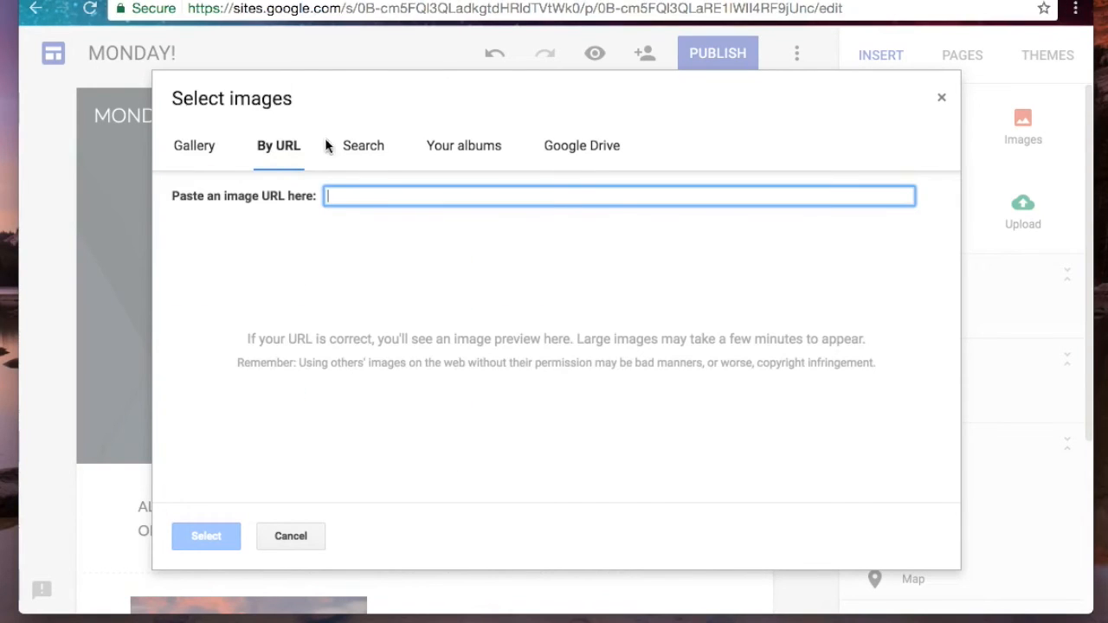
{"action": "left_click", "coordinate": [361, 148]}
{"action": "left_click", "coordinate": [464, 147]}
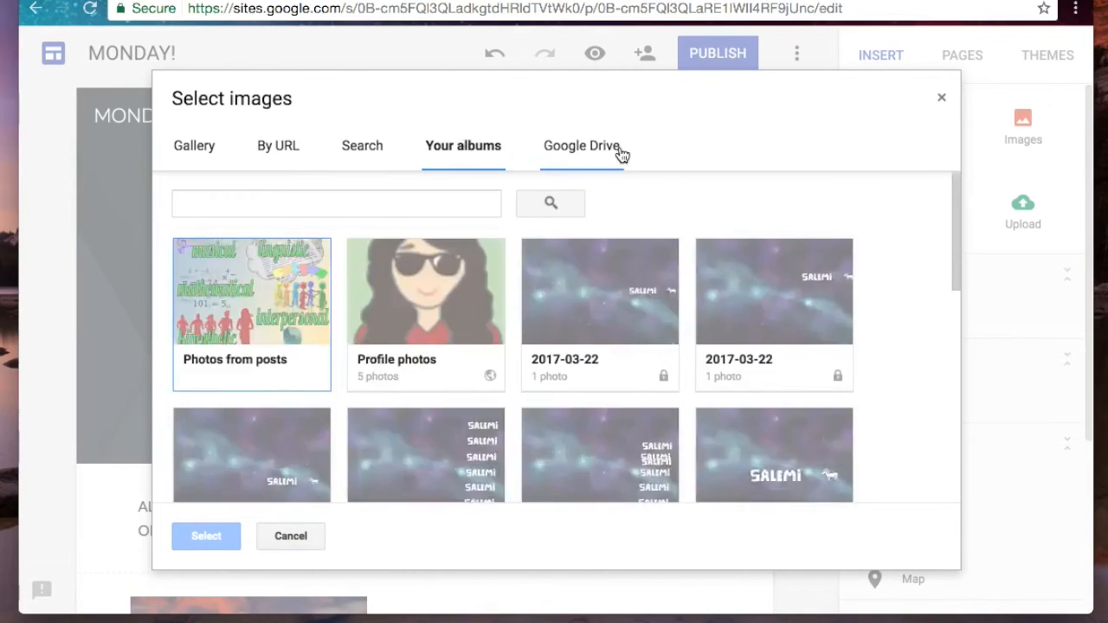
{"action": "left_click", "coordinate": [621, 154]}
{"action": "left_click", "coordinate": [184, 149]}
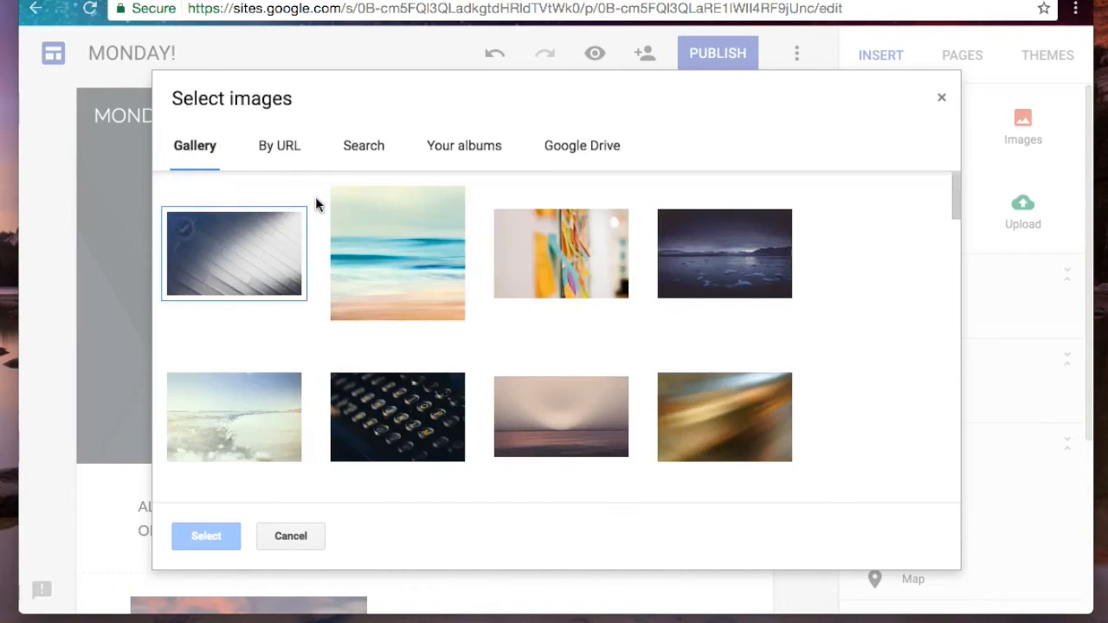
Browse the gallery images and set the photo of colourful paper strips as the header's background.
{"action": "scroll", "coordinate": [606, 338], "scroll_direction": "down", "scroll_amount": 5}
{"action": "scroll", "coordinate": [644, 360], "scroll_direction": "down", "scroll_amount": 2}
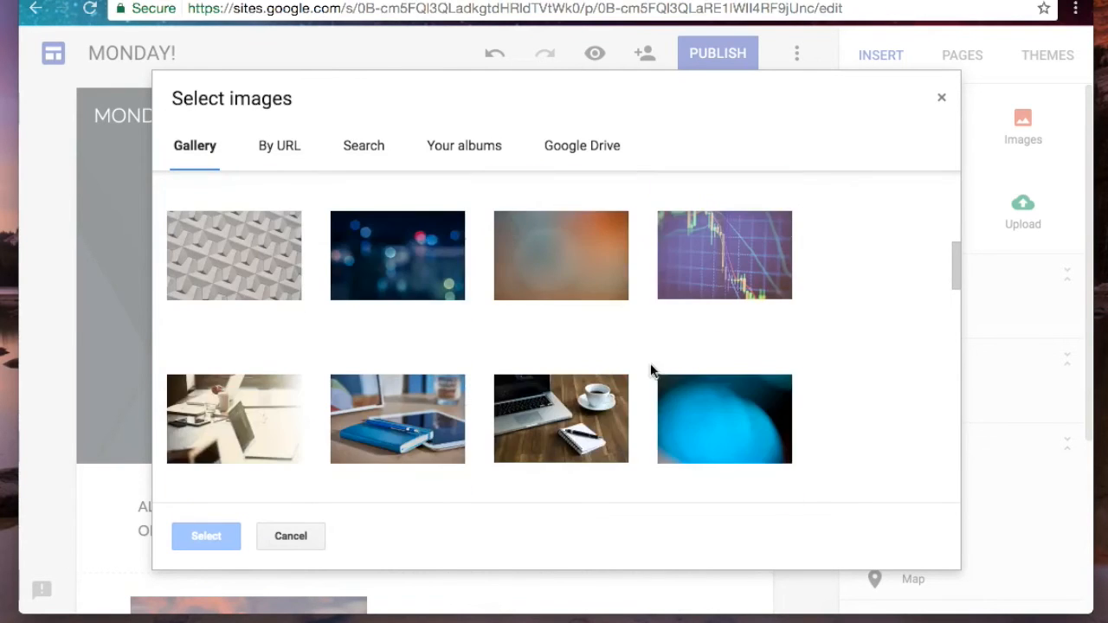
{"action": "scroll", "coordinate": [642, 368], "scroll_direction": "down", "scroll_amount": 2}
{"action": "scroll", "coordinate": [563, 362], "scroll_direction": "down", "scroll_amount": 4}
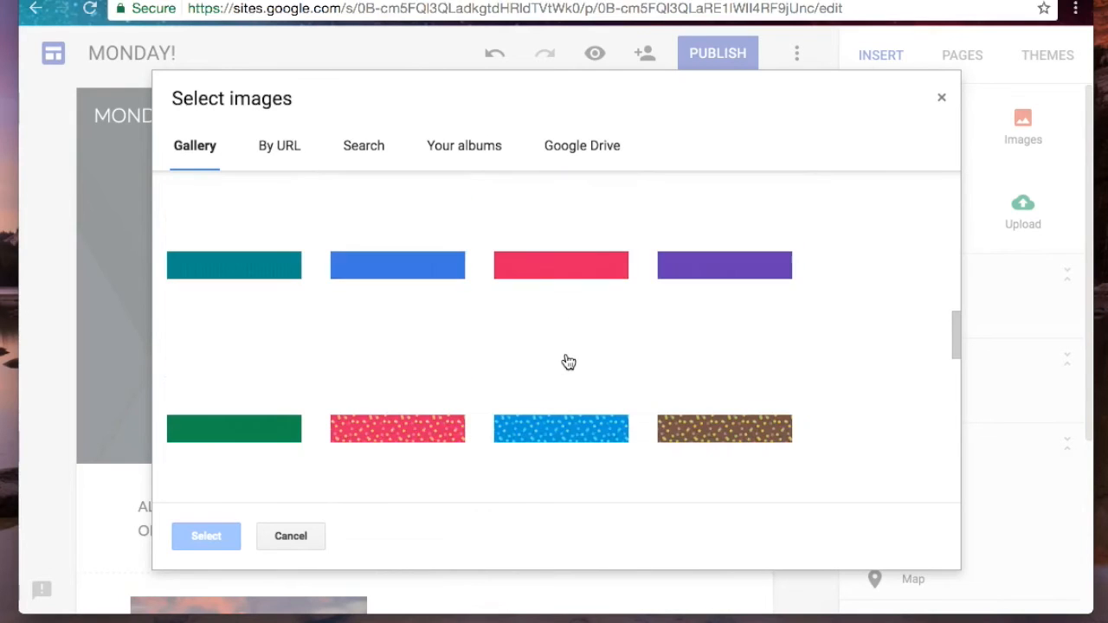
{"action": "scroll", "coordinate": [594, 358], "scroll_direction": "down", "scroll_amount": 8}
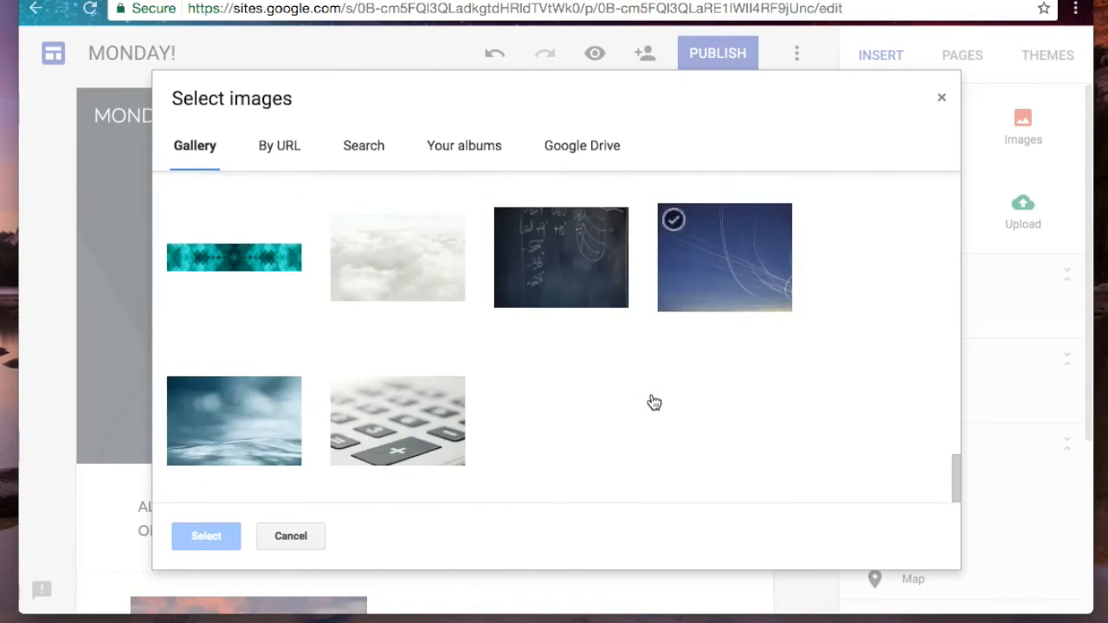
{"action": "scroll", "coordinate": [647, 396], "scroll_direction": "up", "scroll_amount": 10}
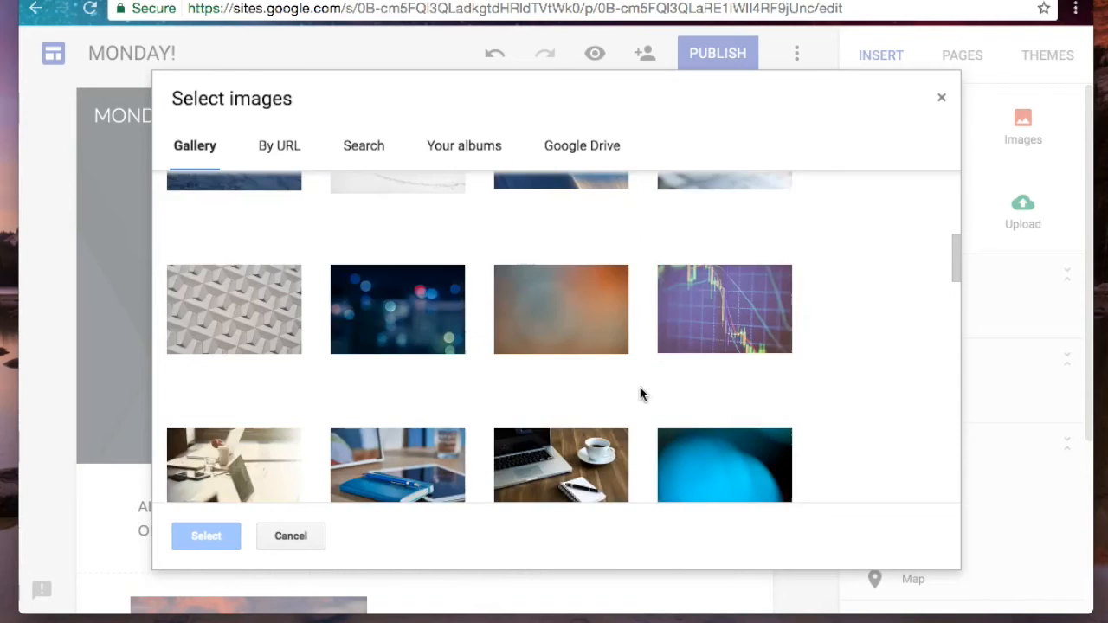
{"action": "scroll", "coordinate": [639, 394], "scroll_direction": "up", "scroll_amount": 3}
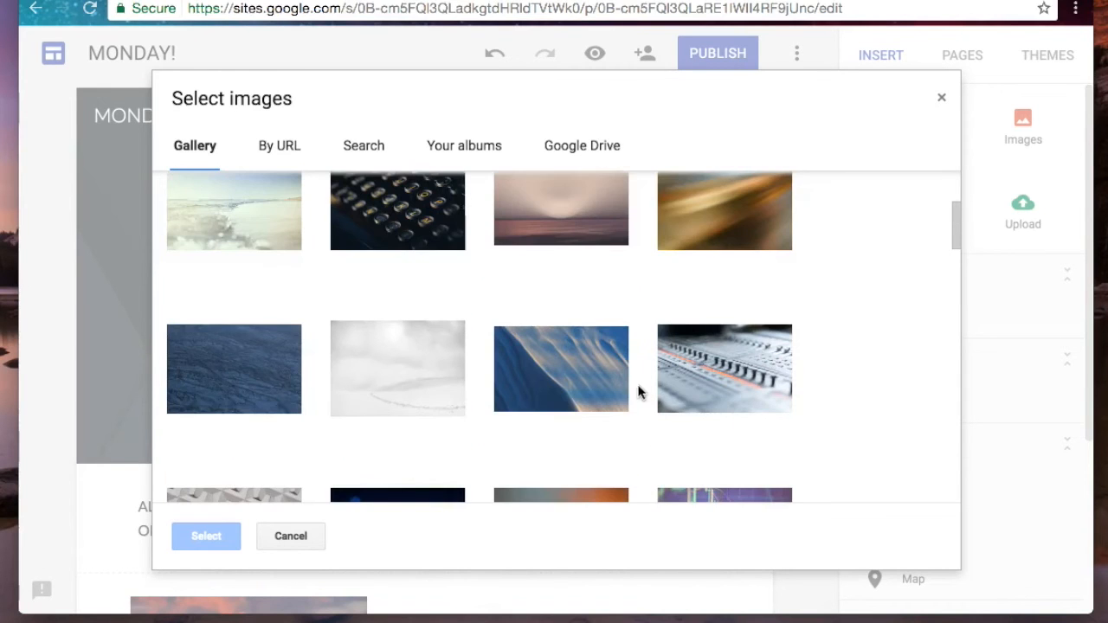
{"action": "scroll", "coordinate": [599, 378], "scroll_direction": "up", "scroll_amount": 3}
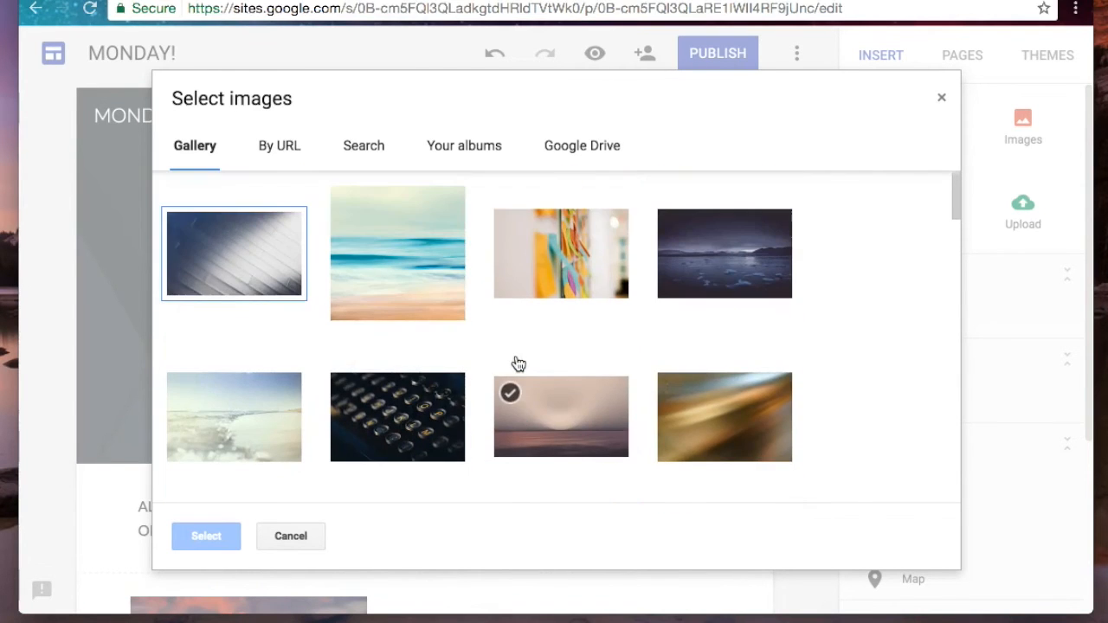
{"action": "left_click", "coordinate": [561, 268]}
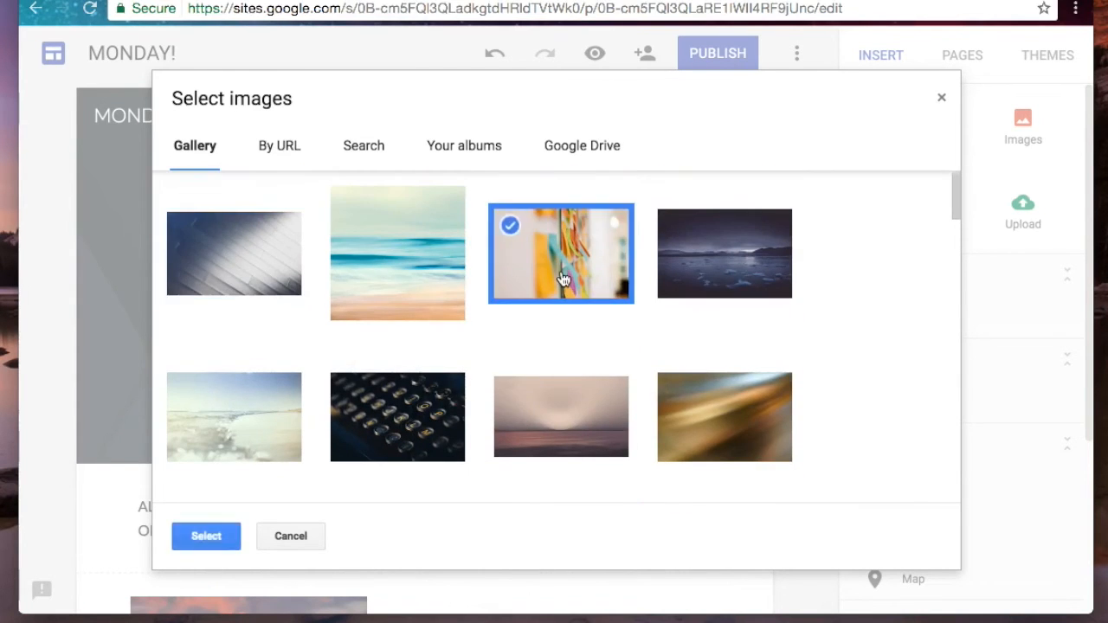
{"action": "left_click", "coordinate": [206, 537]}
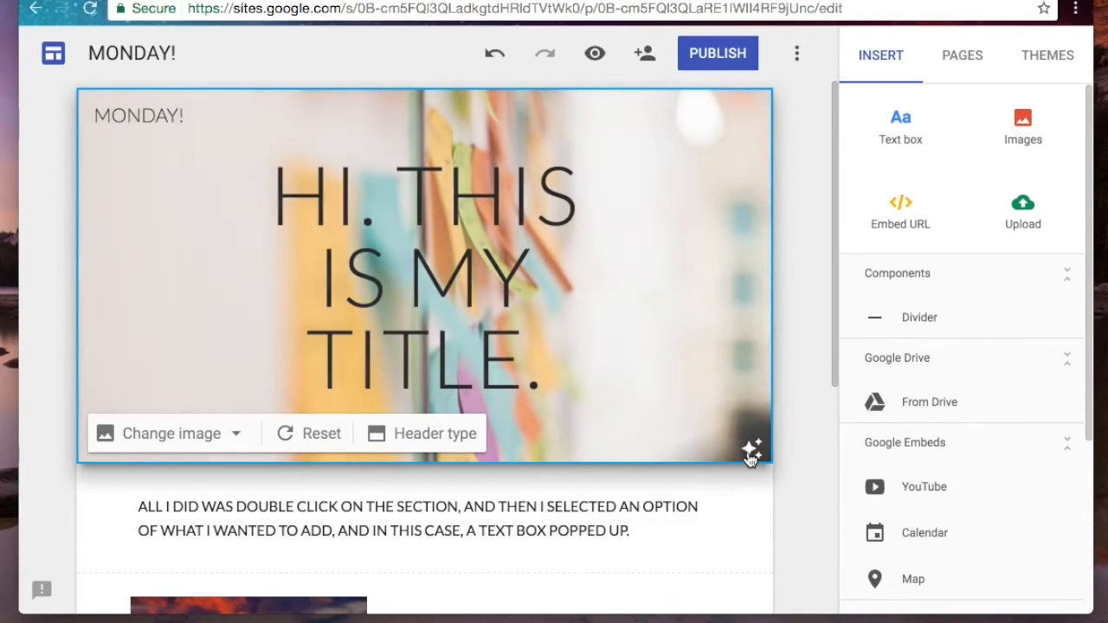
Turn the header image's readability adjustment off and back on.
{"action": "left_click", "coordinate": [752, 451]}
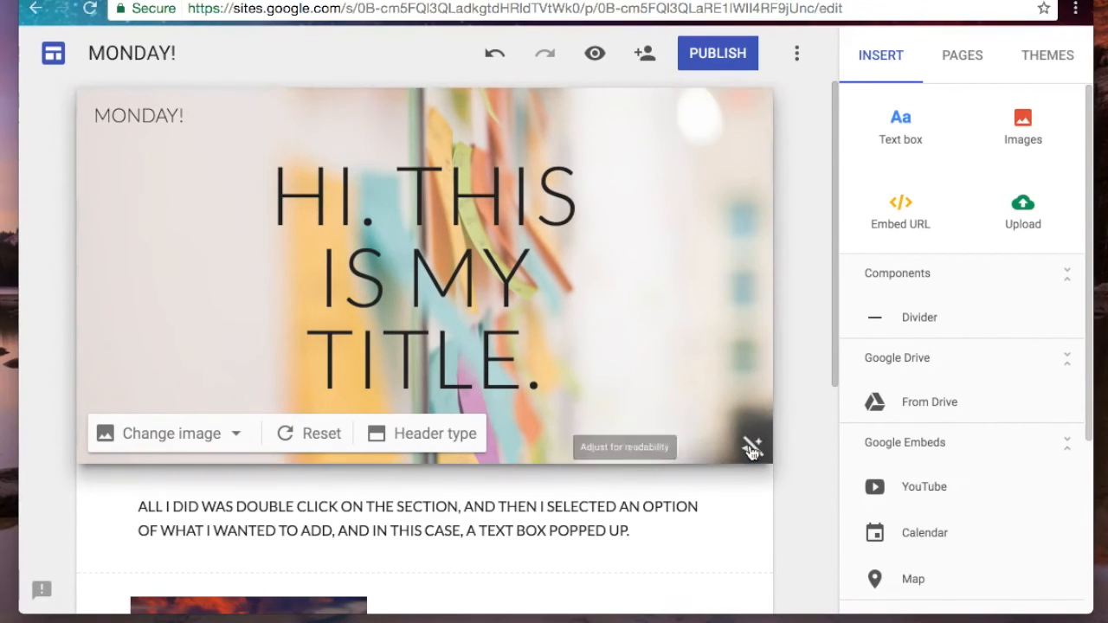
{"action": "left_click", "coordinate": [753, 449]}
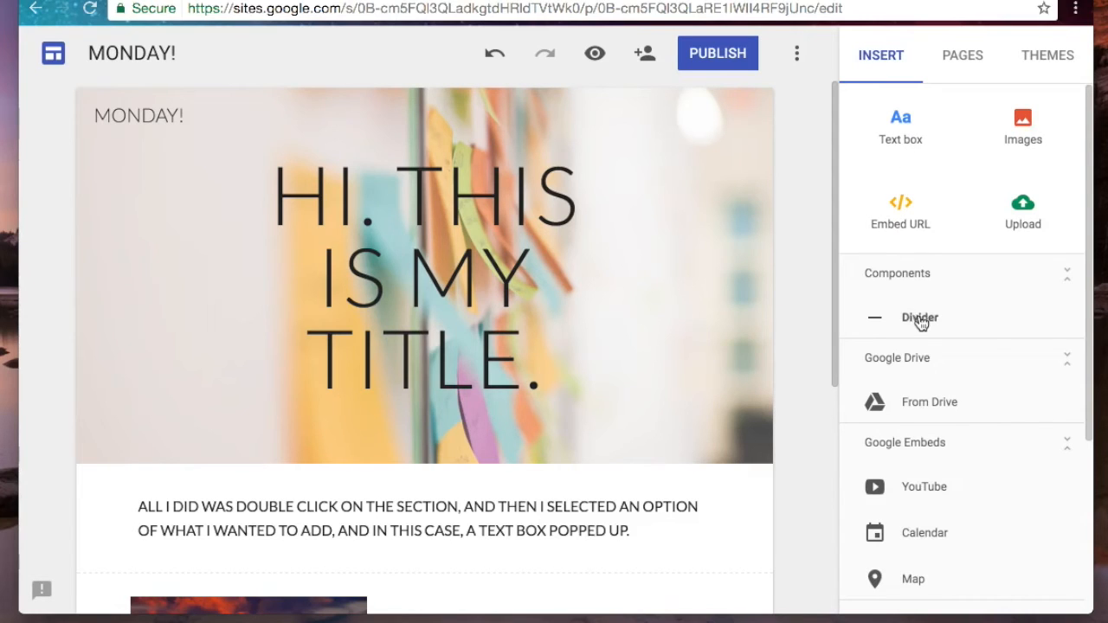
{"action": "scroll", "coordinate": [942, 406], "scroll_direction": "down", "scroll_amount": 3}
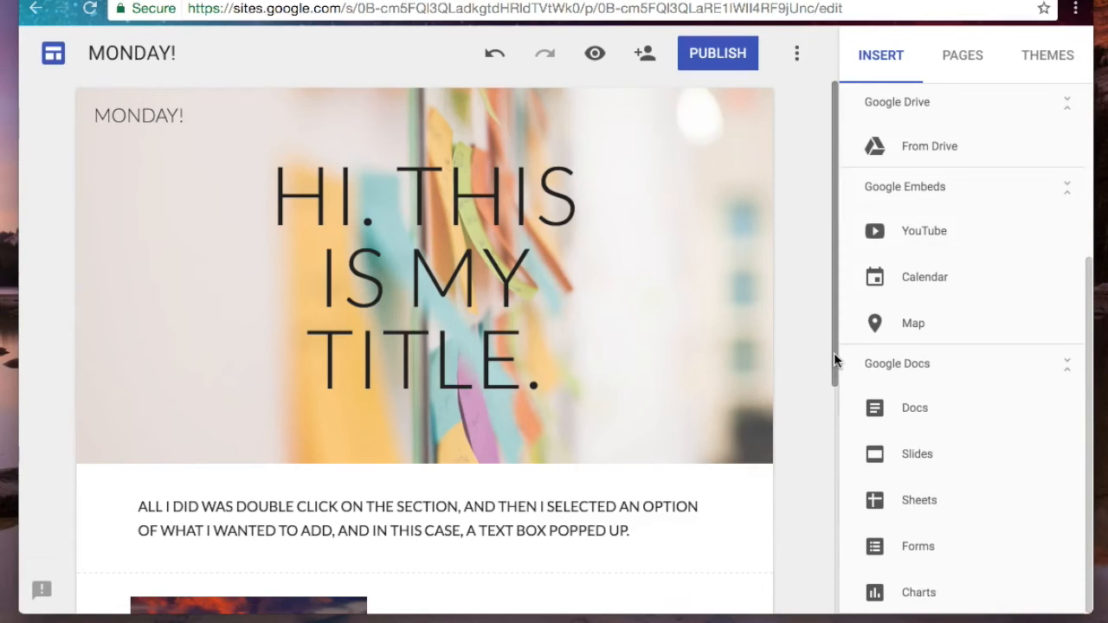
{"action": "mouse_move", "coordinate": [834, 359]}
{"action": "left_mouse_down"}
{"action": "mouse_move", "coordinate": [854, 596]}
{"action": "mouse_move", "coordinate": [838, 346]}
{"action": "left_mouse_up"}
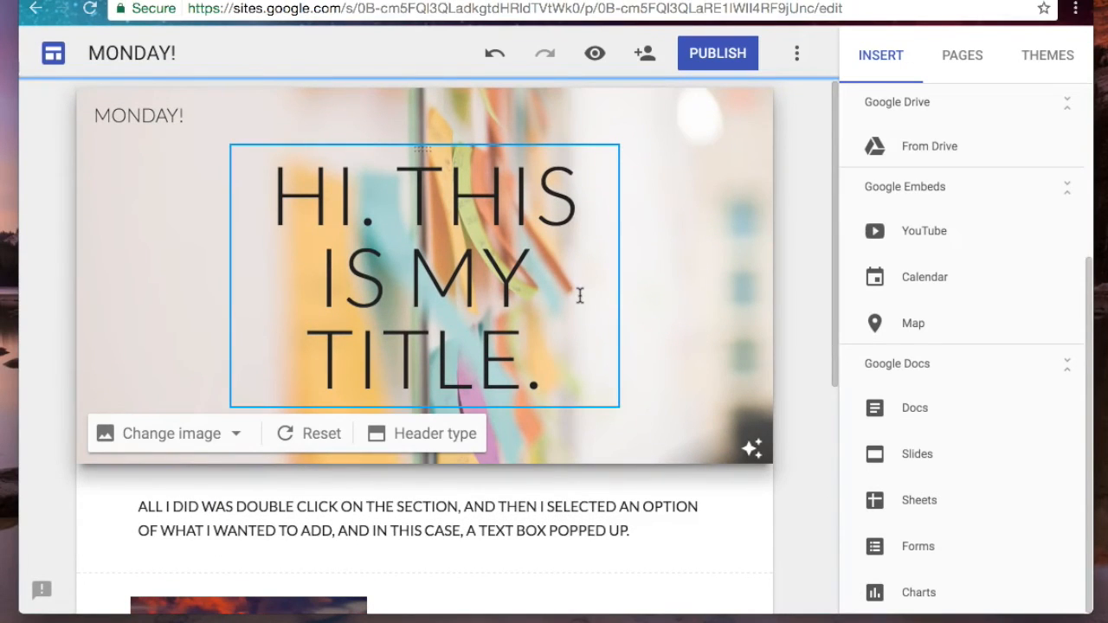
Add a new page named "Page 2" to the site, and switch to Home and back to the new page.
{"action": "left_click", "coordinate": [963, 68]}
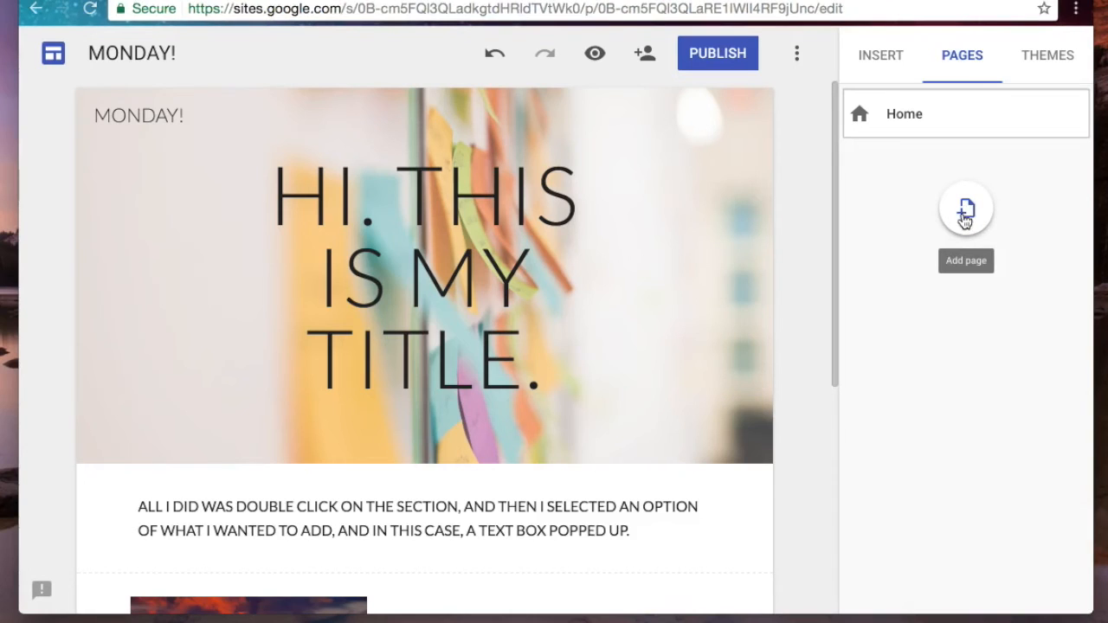
{"action": "left_click", "coordinate": [969, 223]}
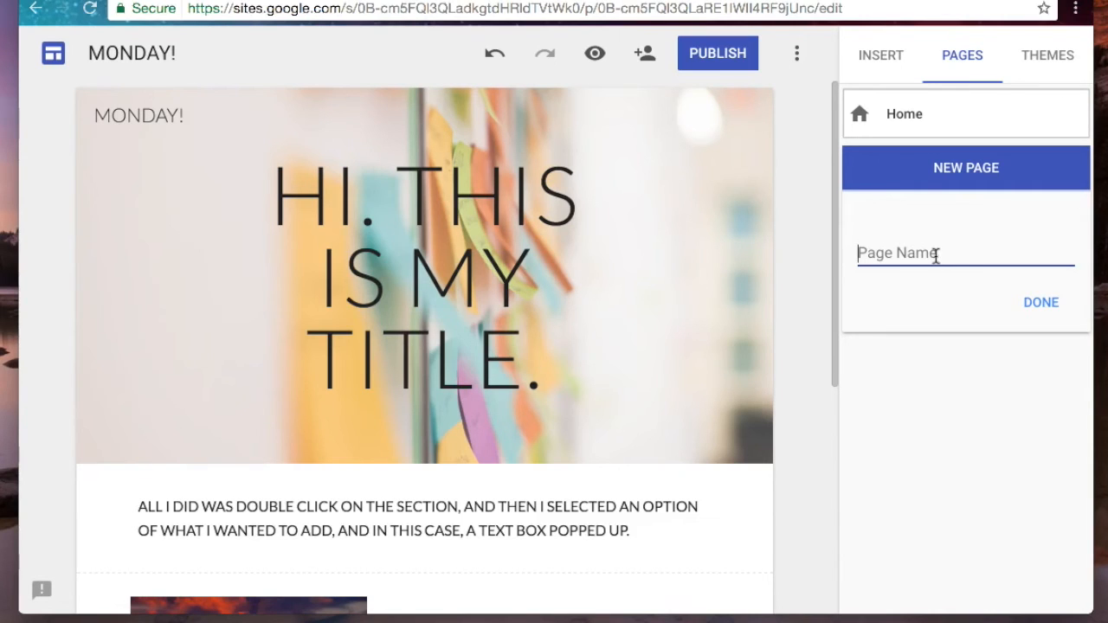
{"action": "type", "text": "Page 2"}
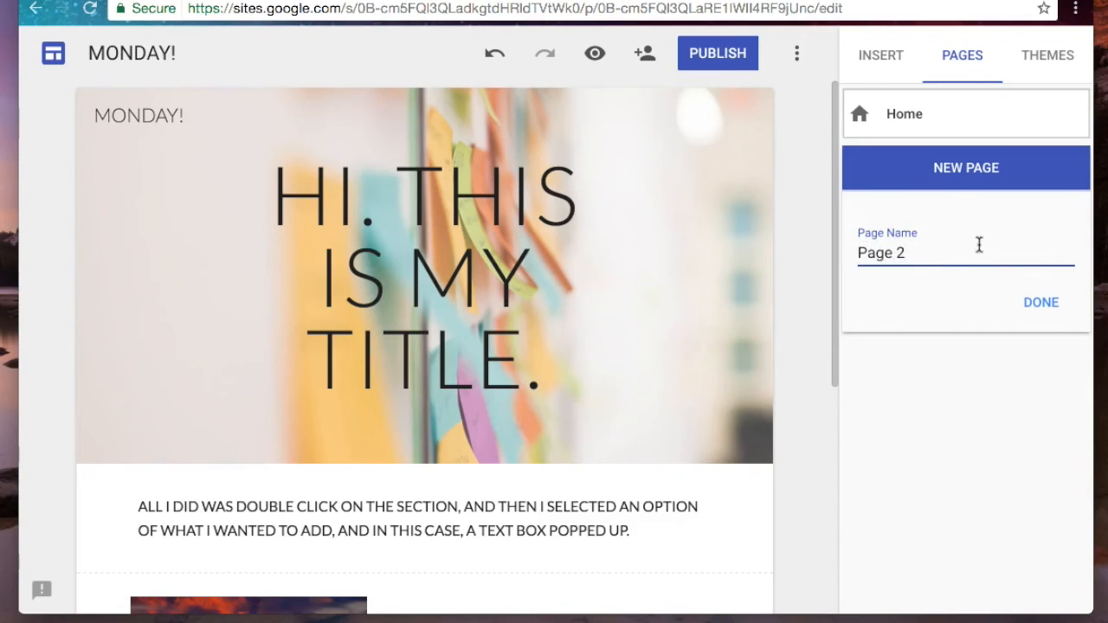
{"action": "left_click", "coordinate": [1034, 302]}
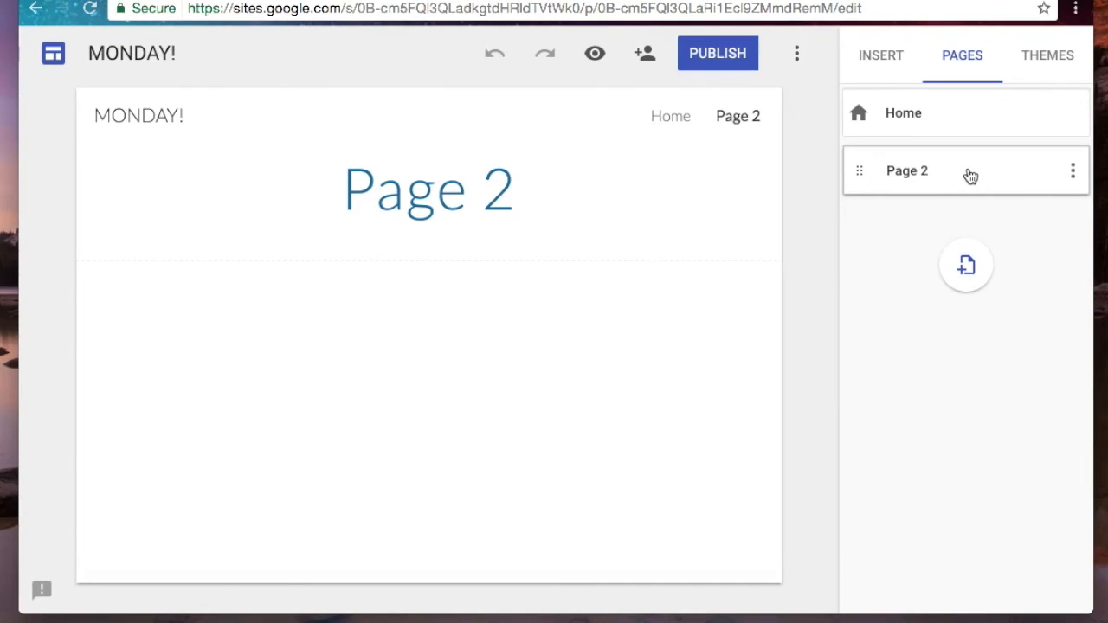
{"action": "left_click", "coordinate": [942, 128]}
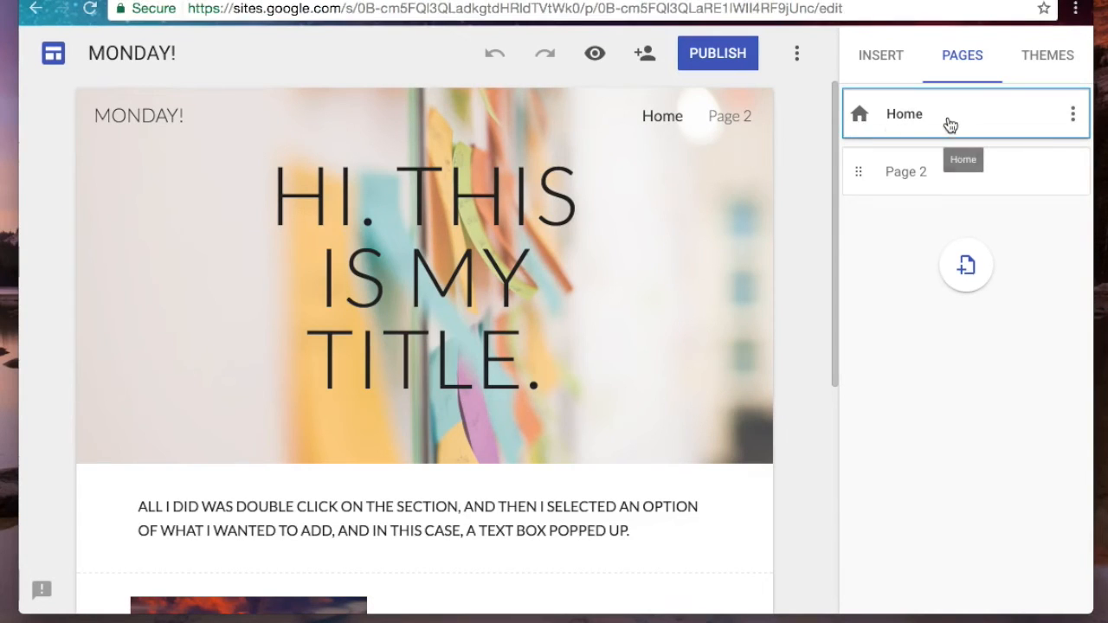
{"action": "left_click", "coordinate": [956, 184]}
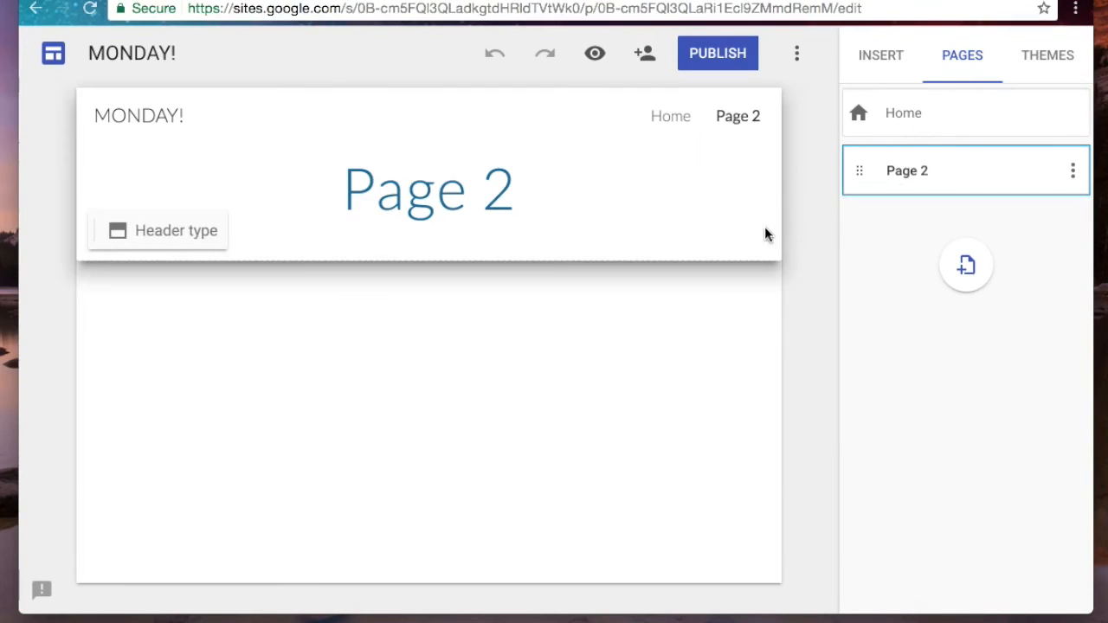
Insert the cartoon avatar with sunglasses from the Profile photos album into the blank body of Page 2.
{"action": "double_click", "coordinate": [509, 416]}
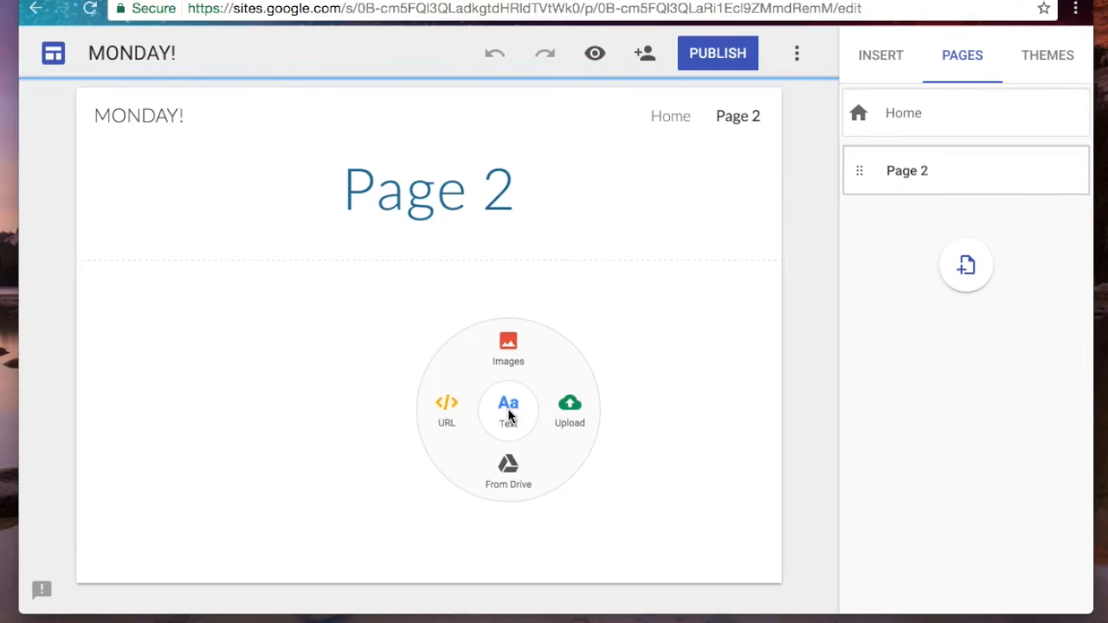
{"action": "left_click", "coordinate": [517, 357]}
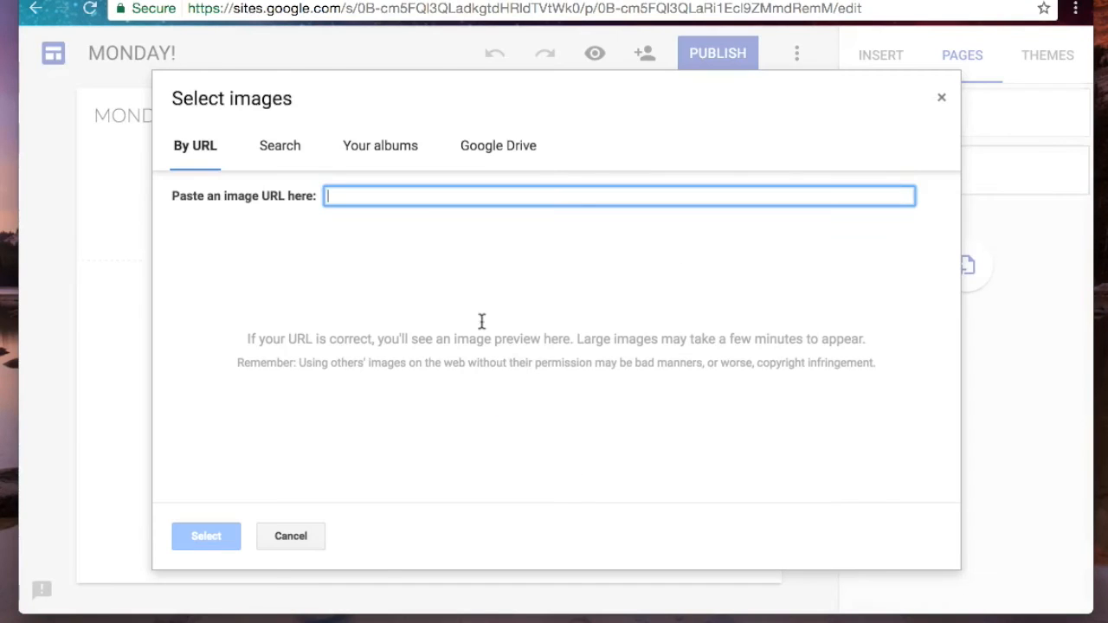
{"action": "left_click", "coordinate": [268, 152]}
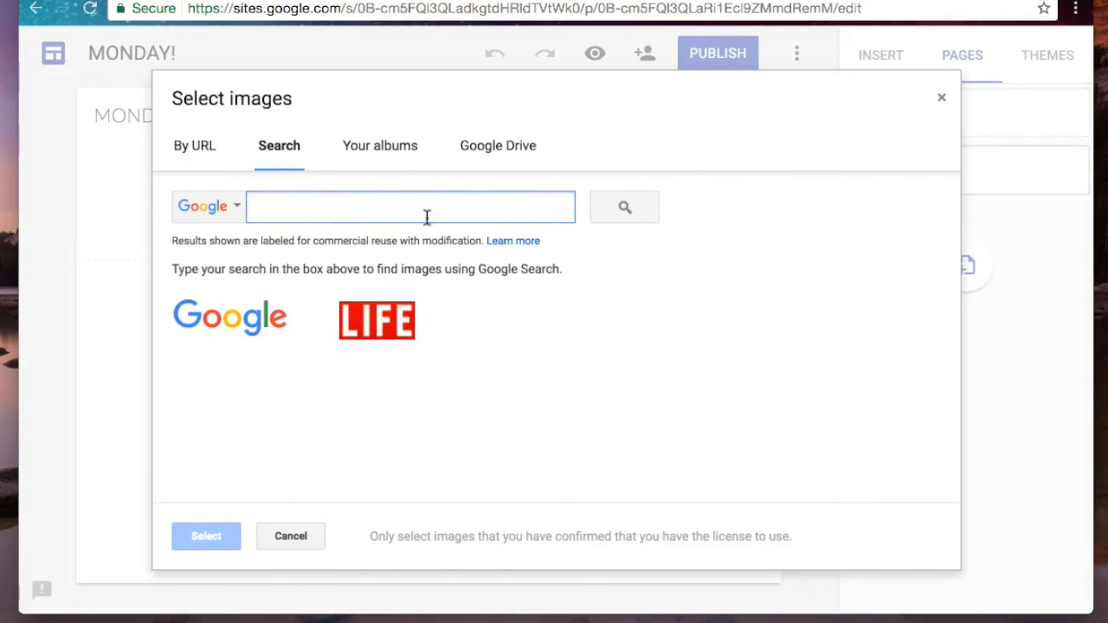
{"action": "left_click", "coordinate": [387, 154]}
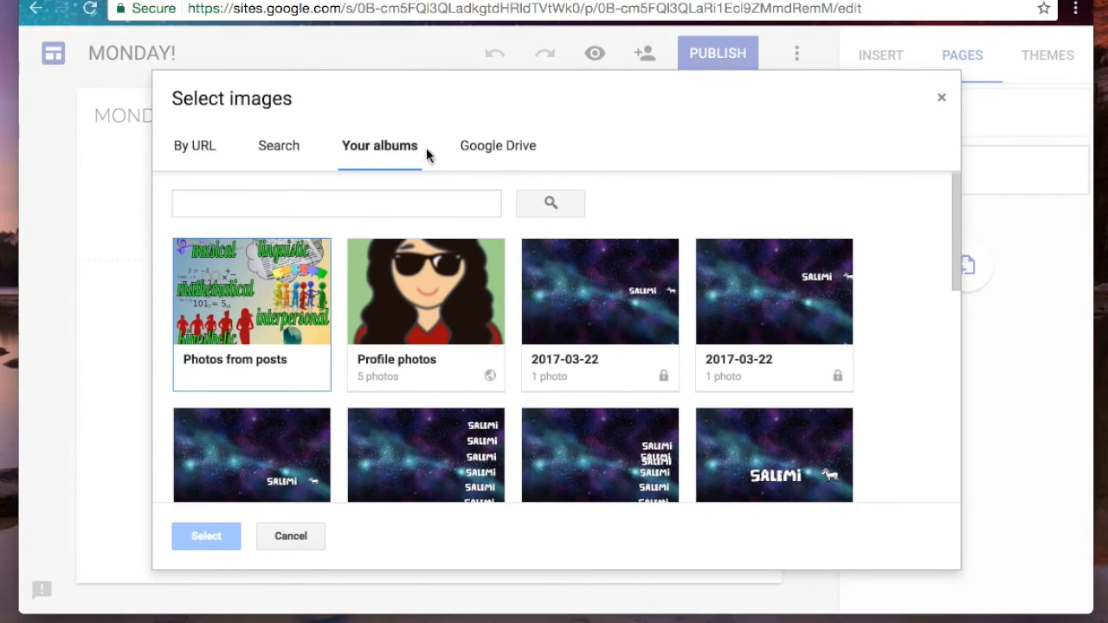
{"action": "left_click", "coordinate": [430, 296]}
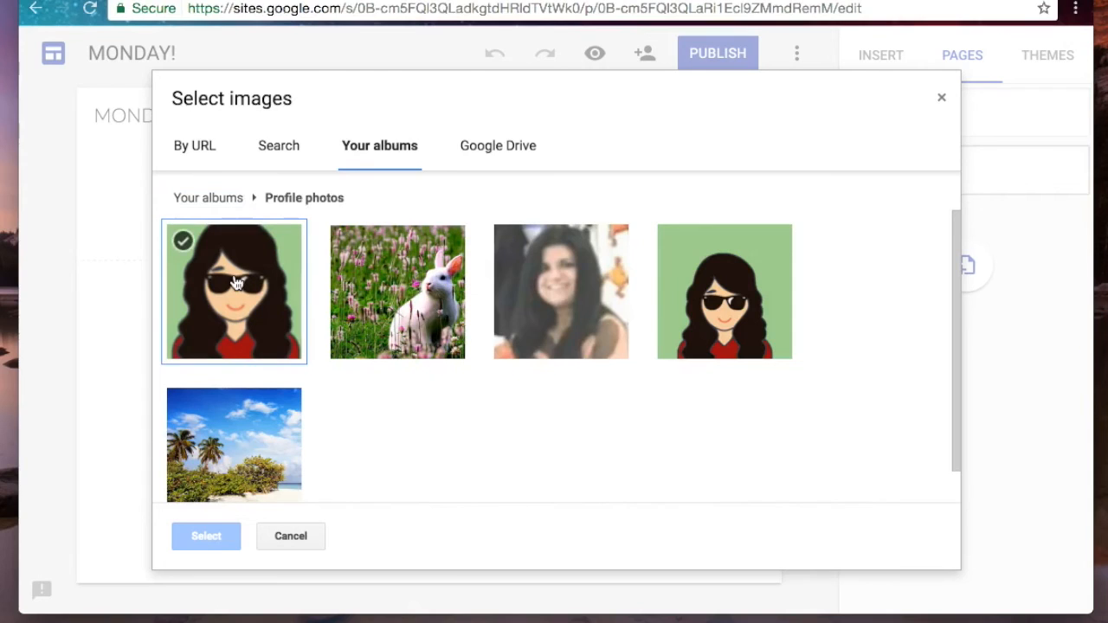
{"action": "double_click", "coordinate": [237, 284]}
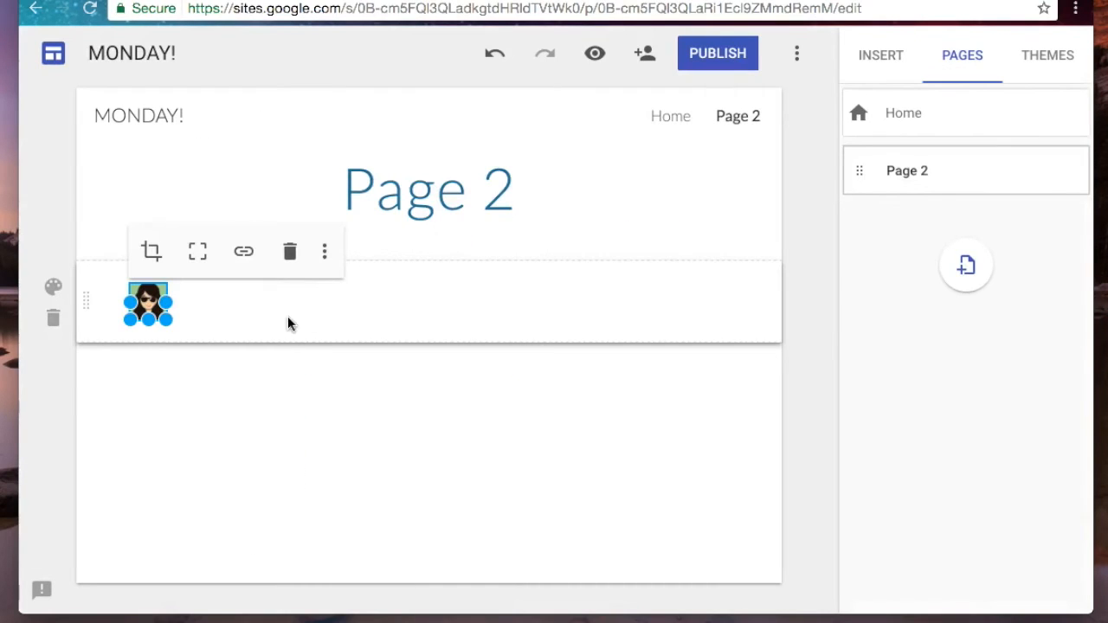
{"action": "left_click", "coordinate": [290, 322]}
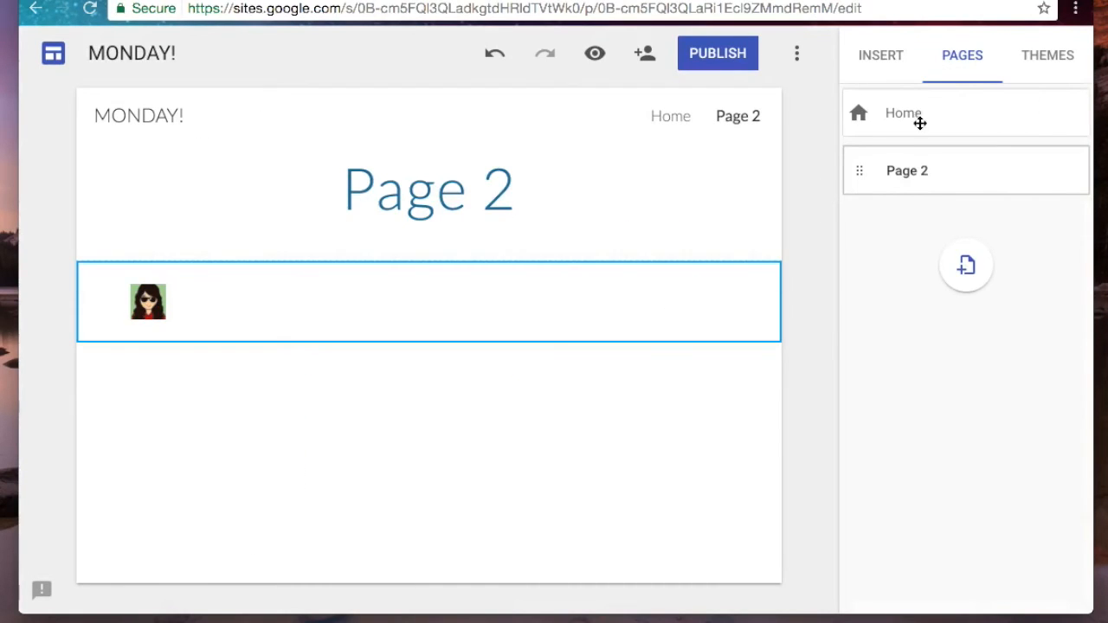
Browse the available site themes and apply the Impression theme.
{"action": "left_click", "coordinate": [1065, 66]}
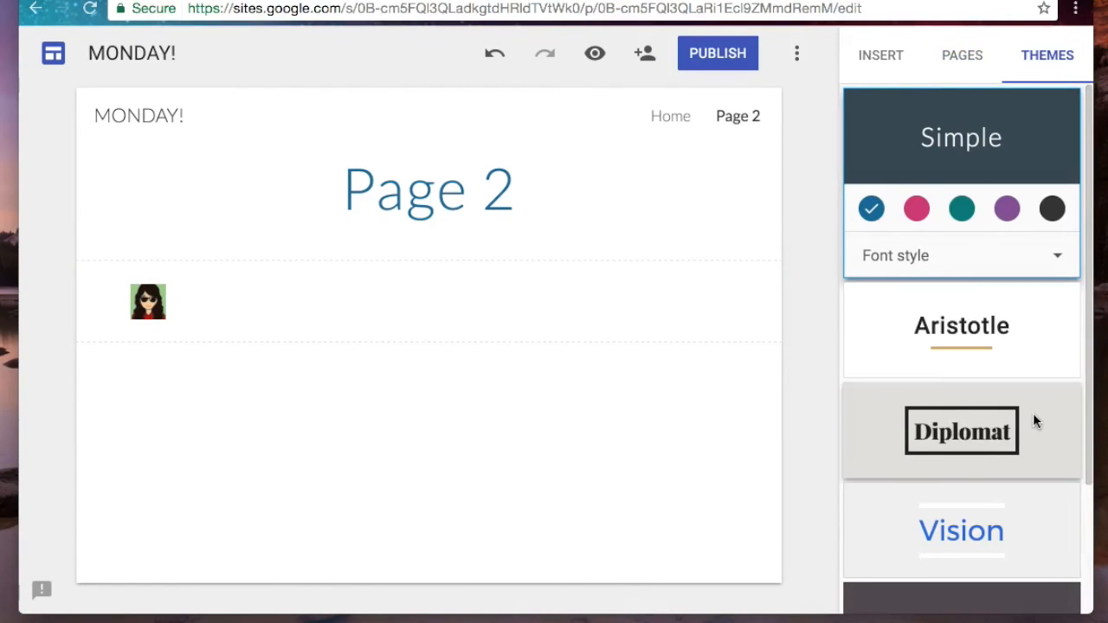
{"action": "scroll", "coordinate": [1033, 414], "scroll_direction": "down", "scroll_amount": 2}
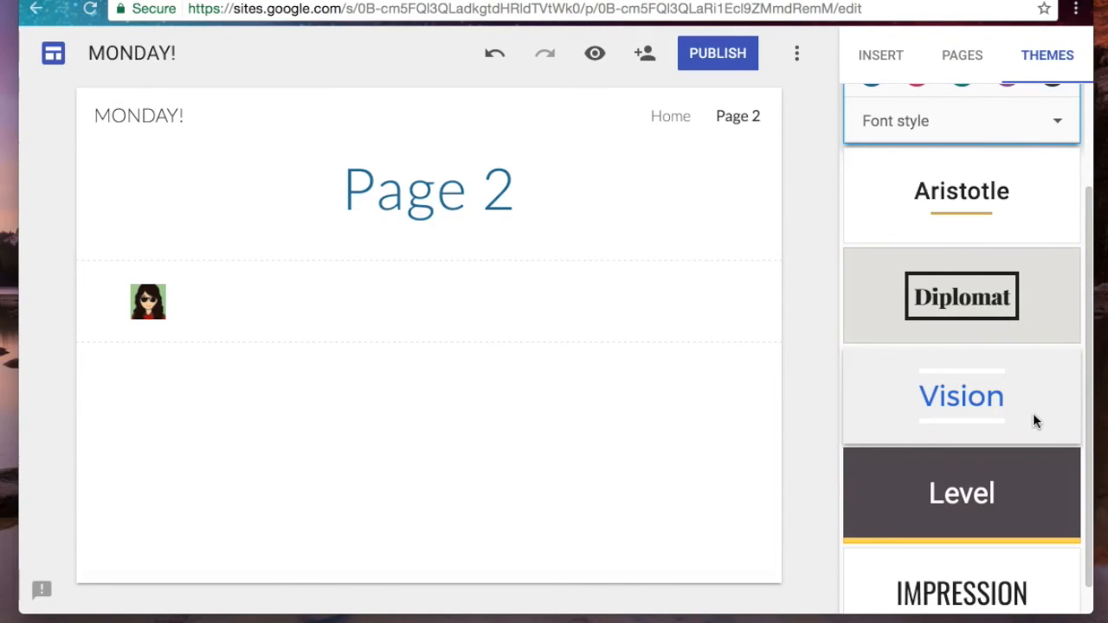
{"action": "scroll", "coordinate": [1009, 429], "scroll_direction": "down", "scroll_amount": 1}
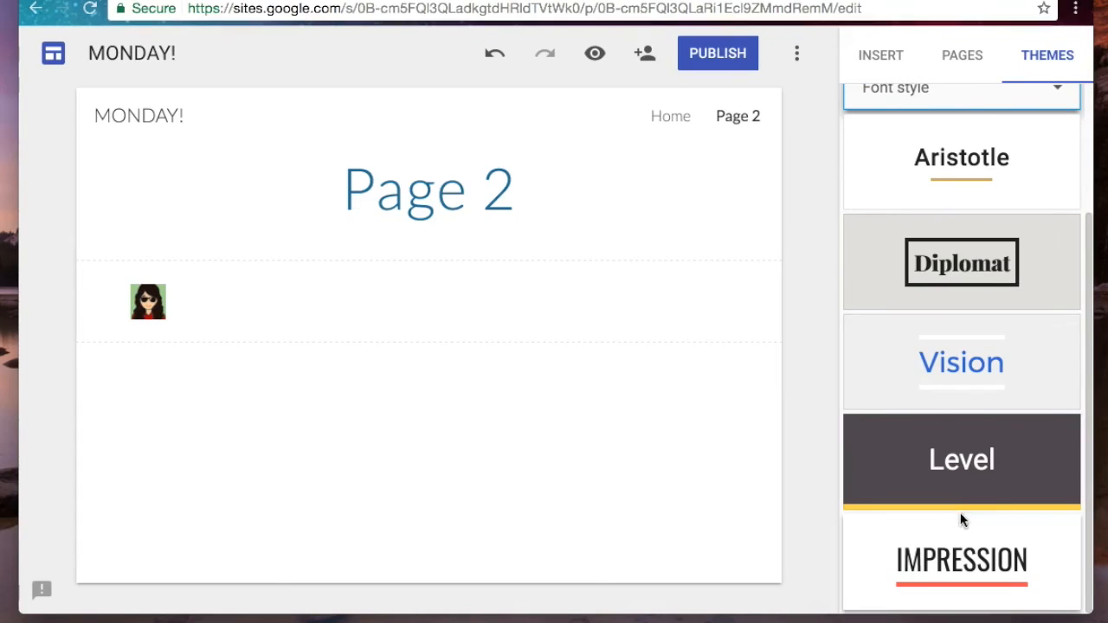
{"action": "left_click", "coordinate": [959, 560]}
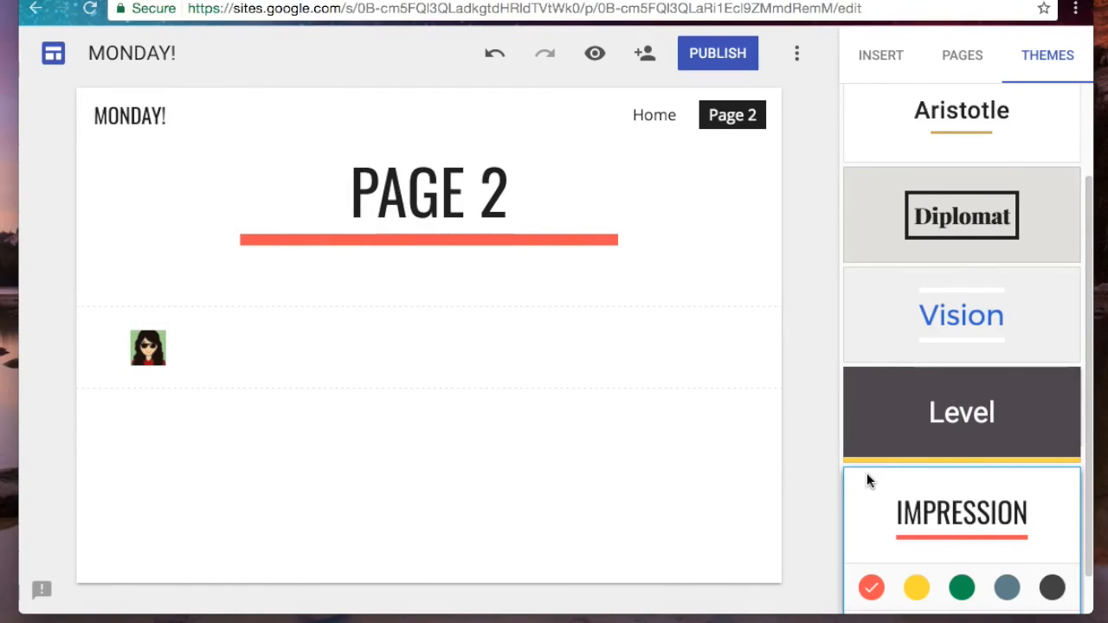
Look through the font style options of the Impression theme.
{"action": "scroll", "coordinate": [964, 452], "scroll_direction": "down", "scroll_amount": 1}
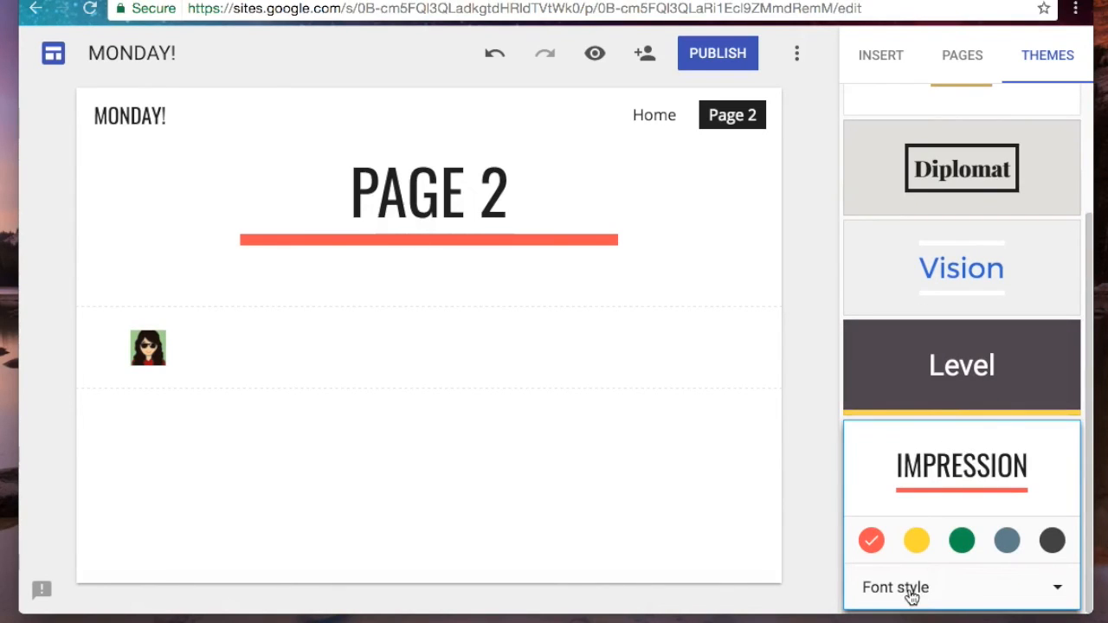
{"action": "left_click", "coordinate": [912, 596]}
{"action": "scroll", "coordinate": [940, 597], "scroll_direction": "down", "scroll_amount": 2}
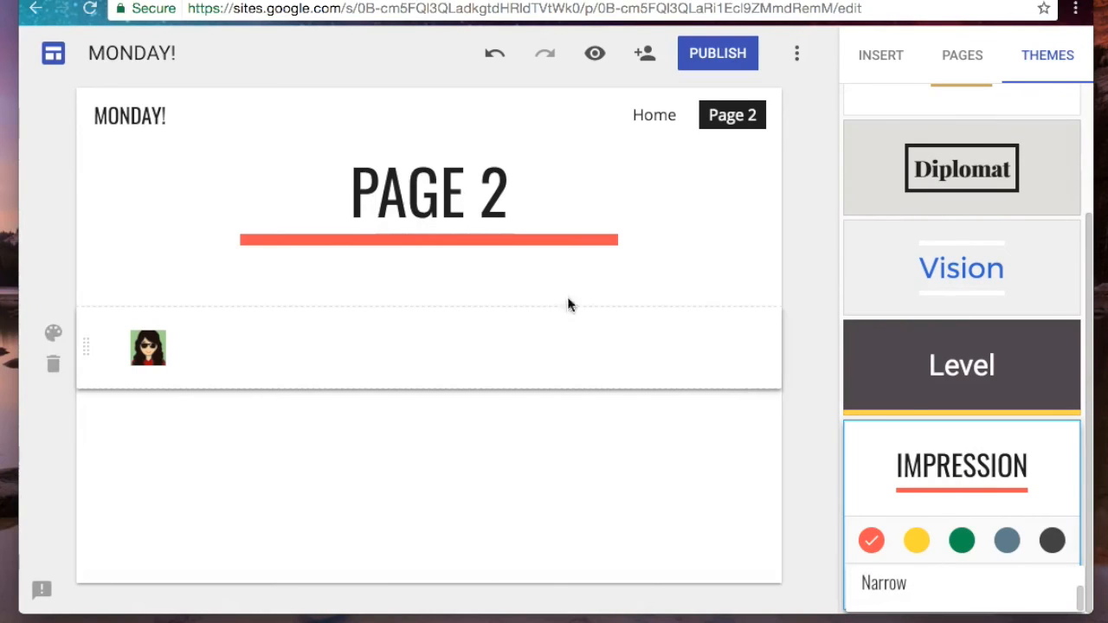
{"action": "left_click", "coordinate": [980, 592]}
{"action": "scroll", "coordinate": [980, 593], "scroll_direction": "down", "scroll_amount": 2}
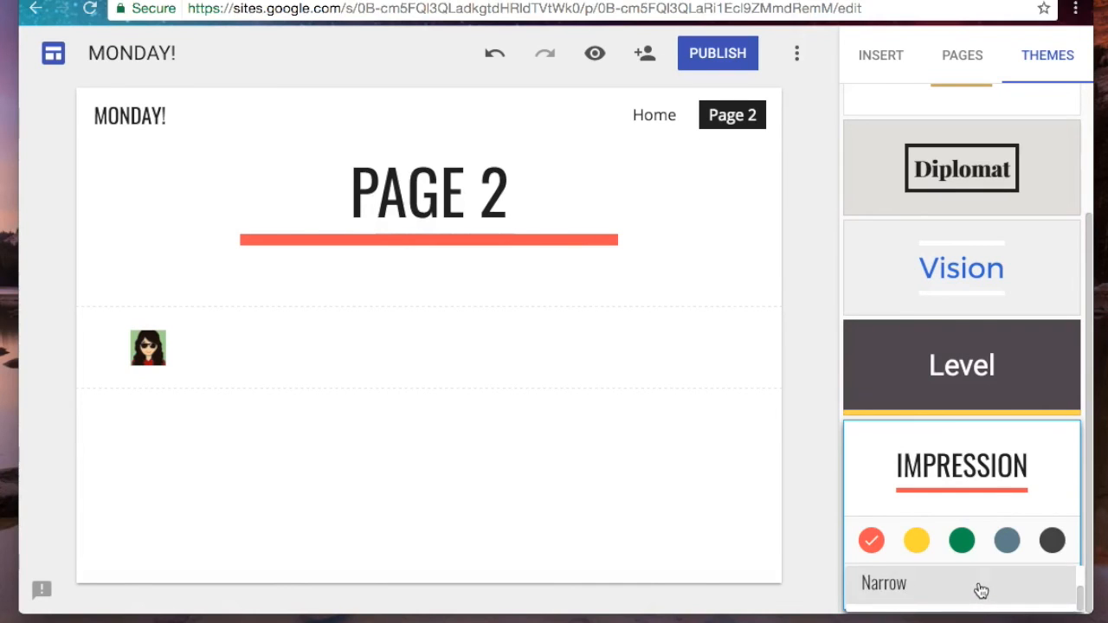
Try the yellow, green, blue-grey and dark grey colours of the Impression theme, and return to coral red.
{"action": "left_click", "coordinate": [914, 546]}
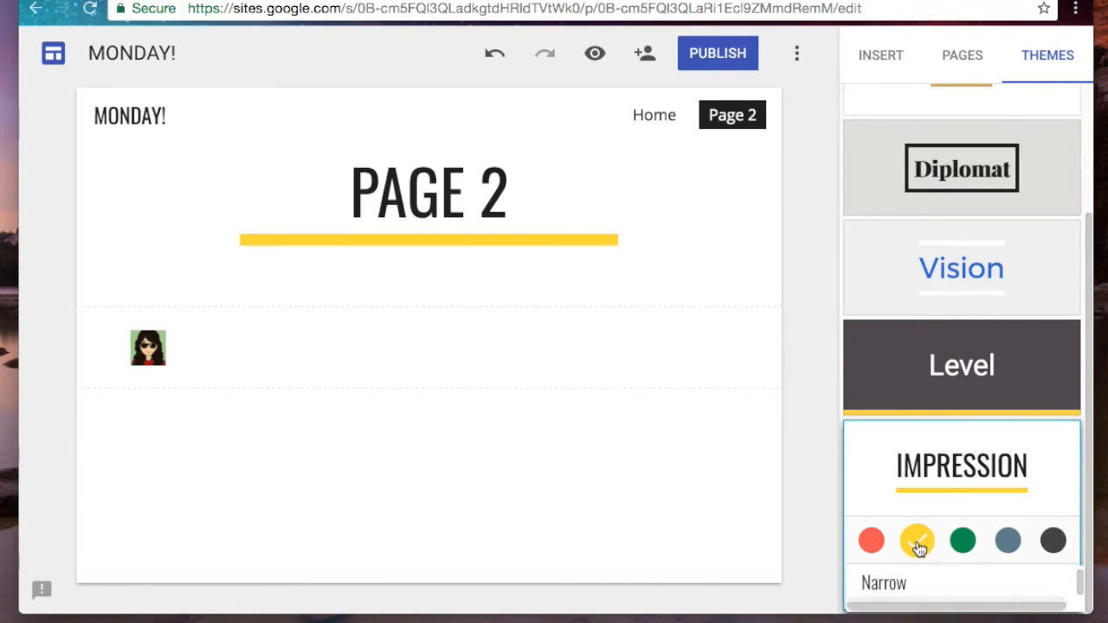
{"action": "left_click", "coordinate": [961, 548]}
{"action": "left_click", "coordinate": [1008, 543]}
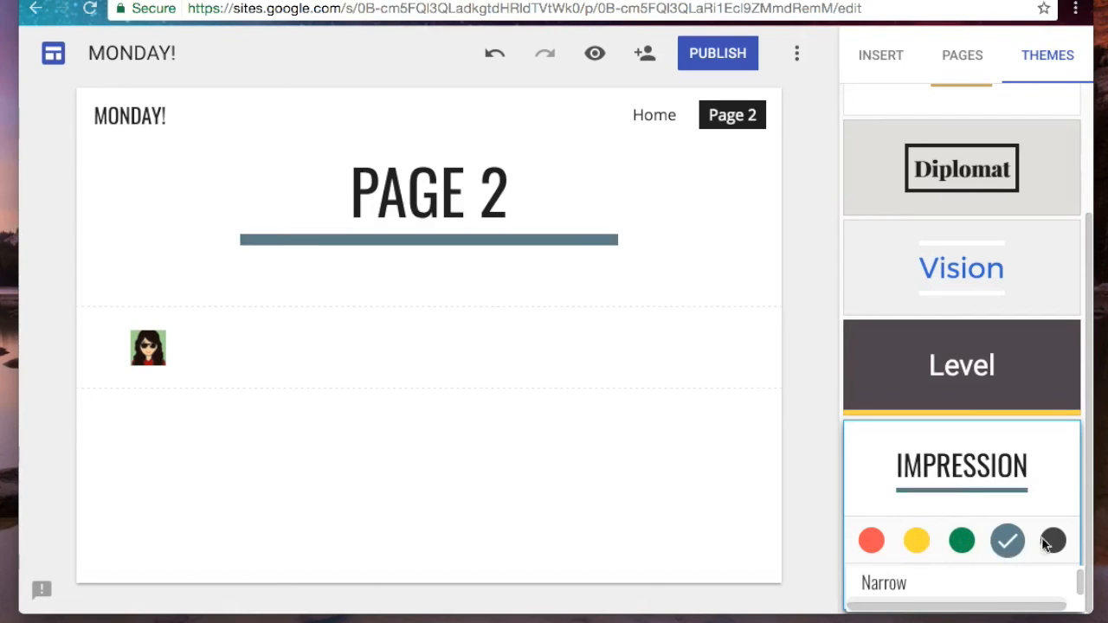
{"action": "left_click", "coordinate": [1050, 545]}
{"action": "left_click", "coordinate": [871, 541]}
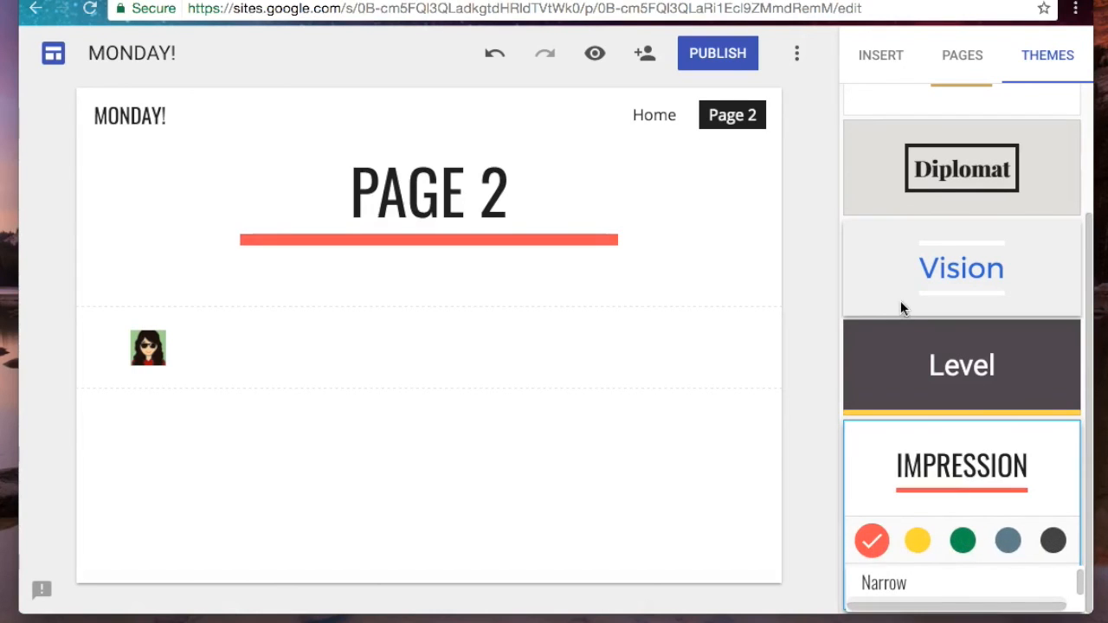
Revisit the insert options, page list and themes, and open the Home page.
{"action": "left_click", "coordinate": [883, 65]}
{"action": "left_click", "coordinate": [965, 66]}
{"action": "left_click", "coordinate": [1061, 61]}
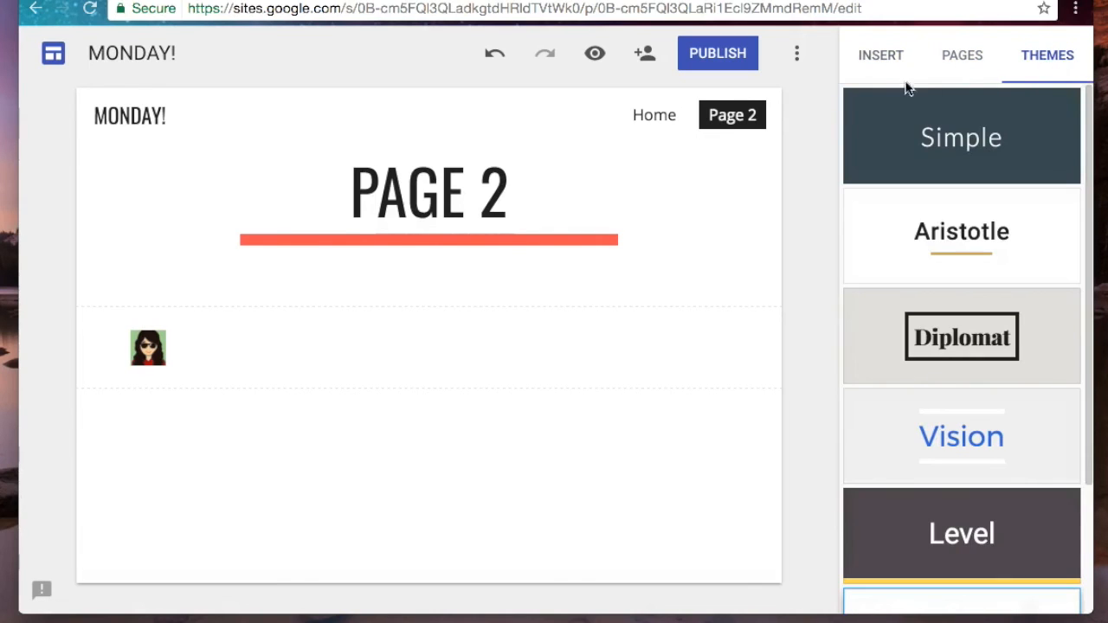
{"action": "left_click", "coordinate": [890, 68]}
{"action": "left_click", "coordinate": [936, 64]}
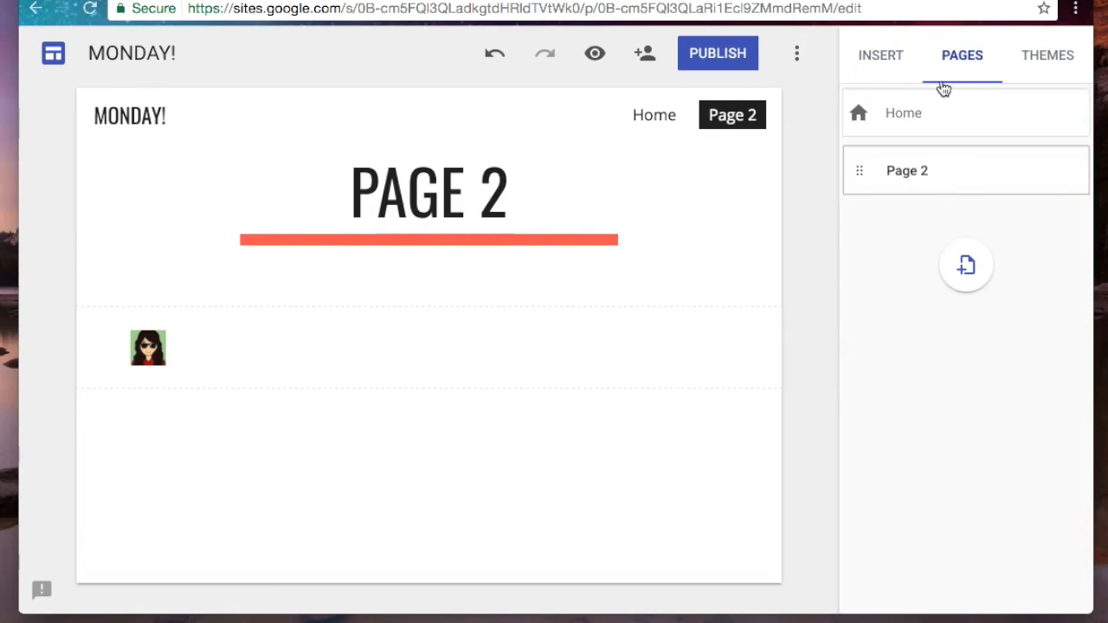
{"action": "left_click", "coordinate": [925, 114]}
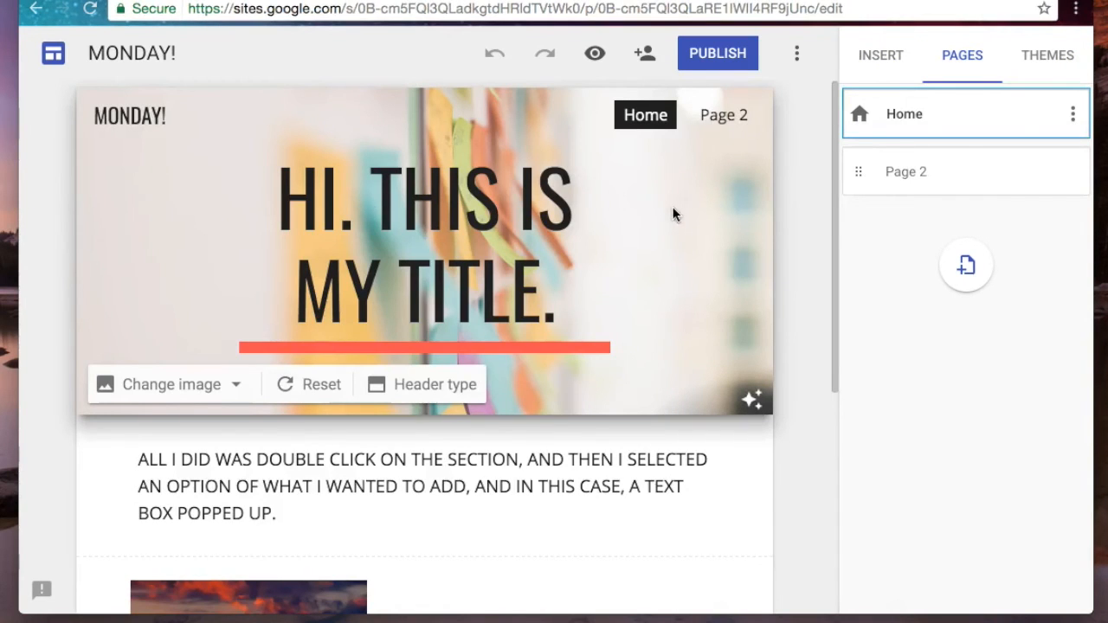
Preview the Home page over its full length and return to editing.
{"action": "left_click", "coordinate": [595, 56]}
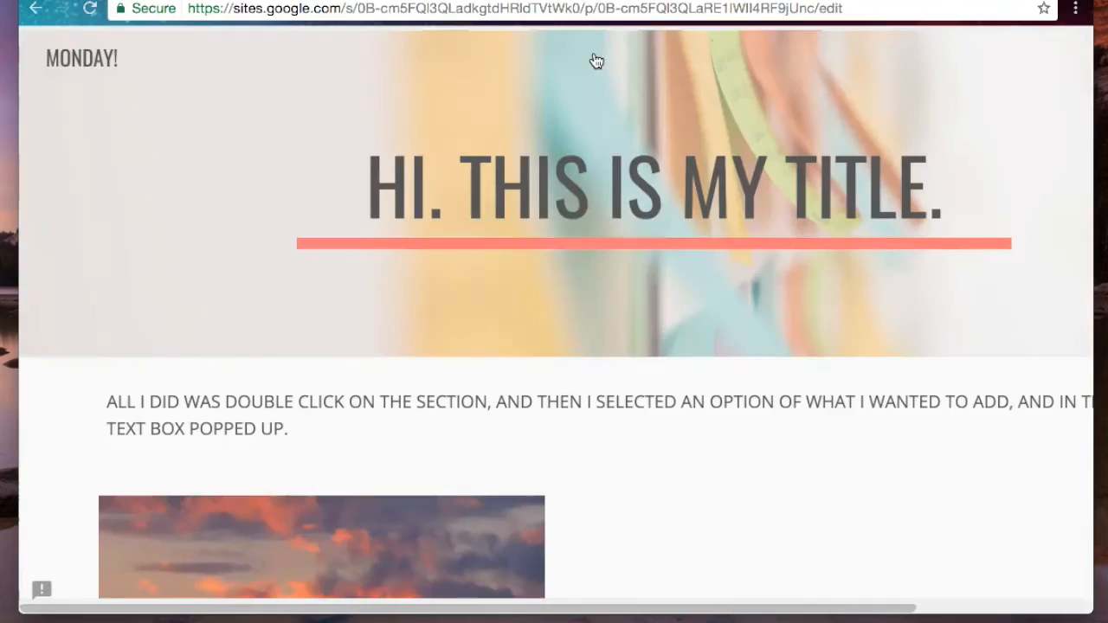
{"action": "scroll", "coordinate": [590, 139], "scroll_direction": "down", "scroll_amount": 5}
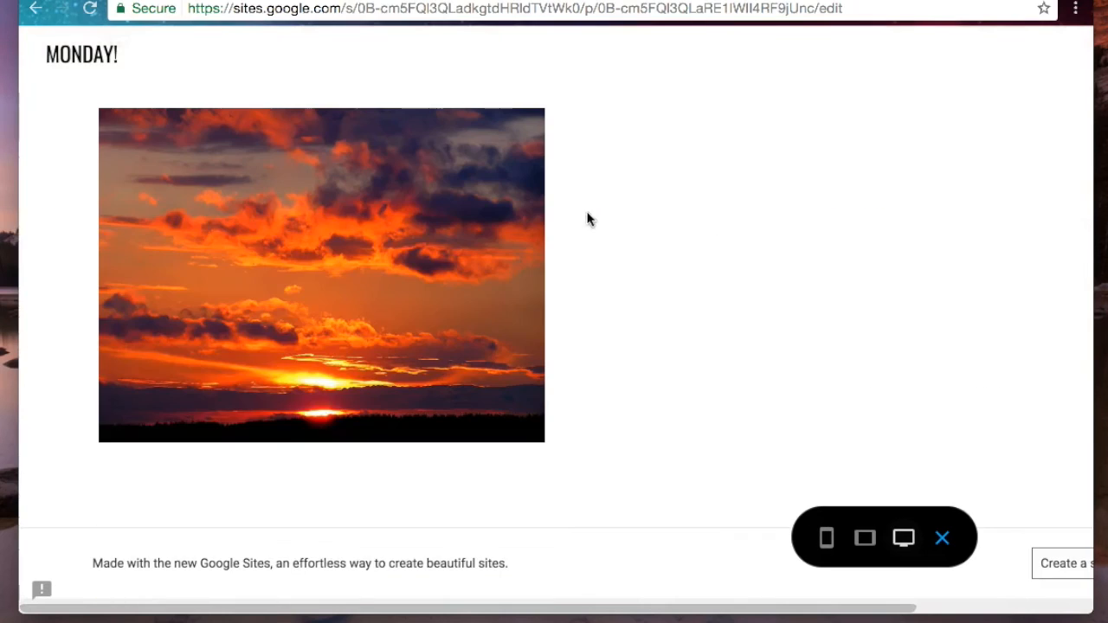
{"action": "scroll", "coordinate": [603, 289], "scroll_direction": "up", "scroll_amount": 5}
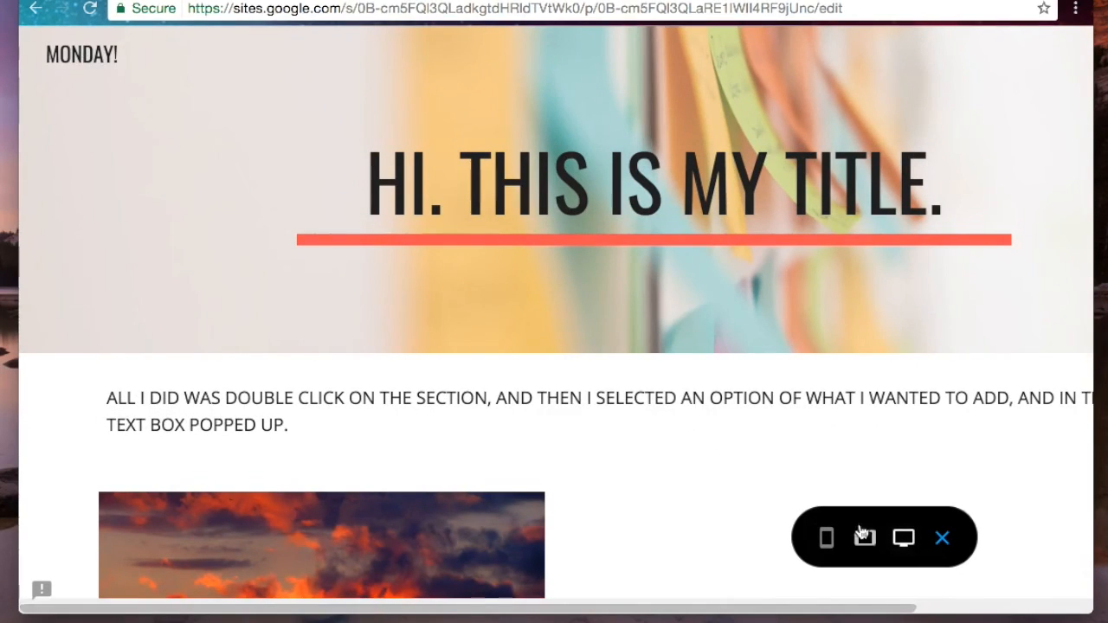
{"action": "left_click", "coordinate": [940, 539]}
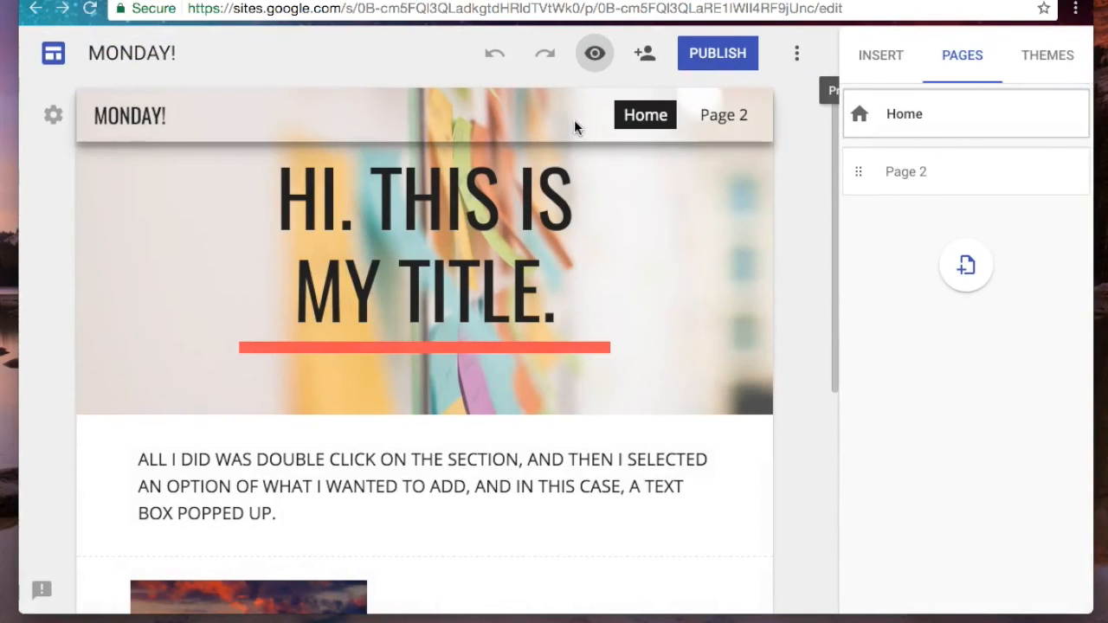
Preview the Home page in the phone, tablet and large-screen layouts, and leave the preview.
{"action": "left_click", "coordinate": [595, 58]}
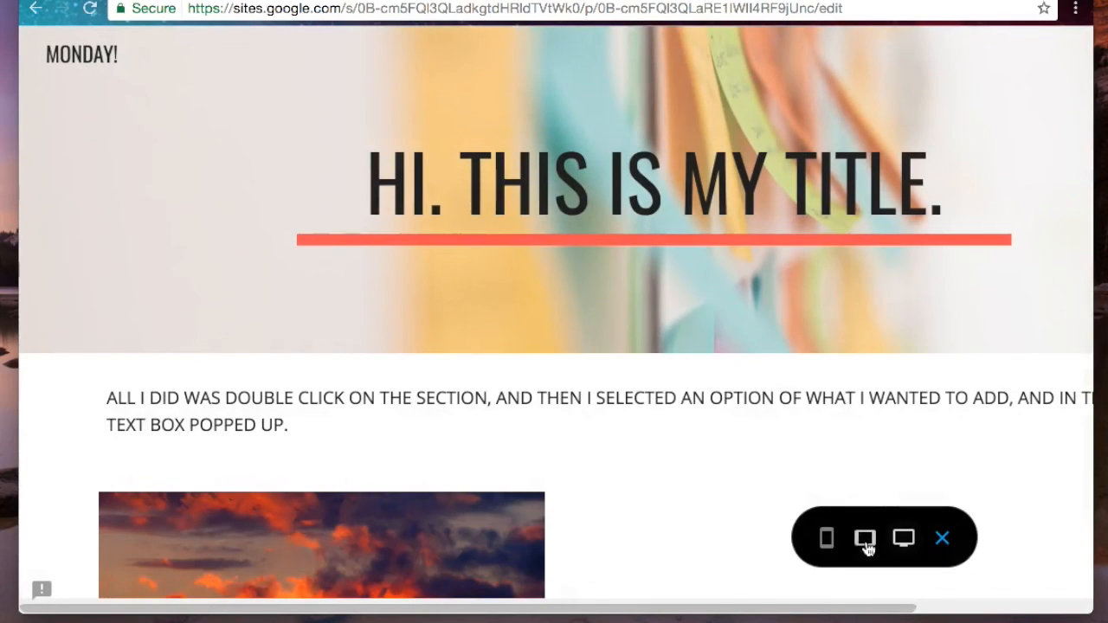
{"action": "left_click", "coordinate": [830, 540]}
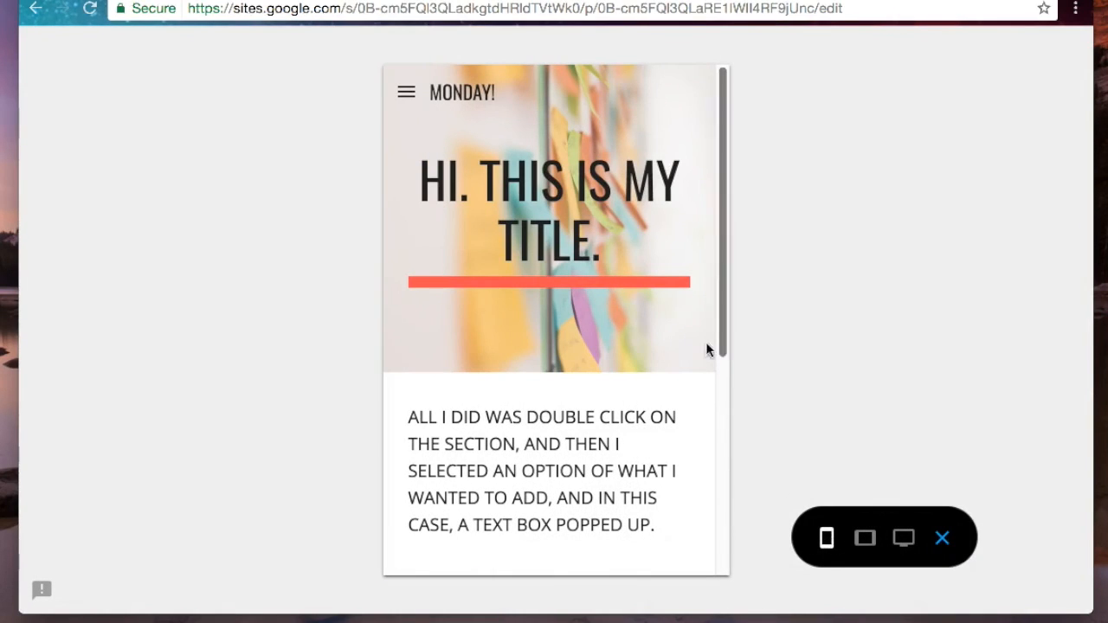
{"action": "mouse_move", "coordinate": [719, 316]}
{"action": "left_mouse_down"}
{"action": "mouse_move", "coordinate": [730, 378]}
{"action": "mouse_move", "coordinate": [724, 539]}
{"action": "mouse_move", "coordinate": [738, 325]}
{"action": "left_mouse_up"}
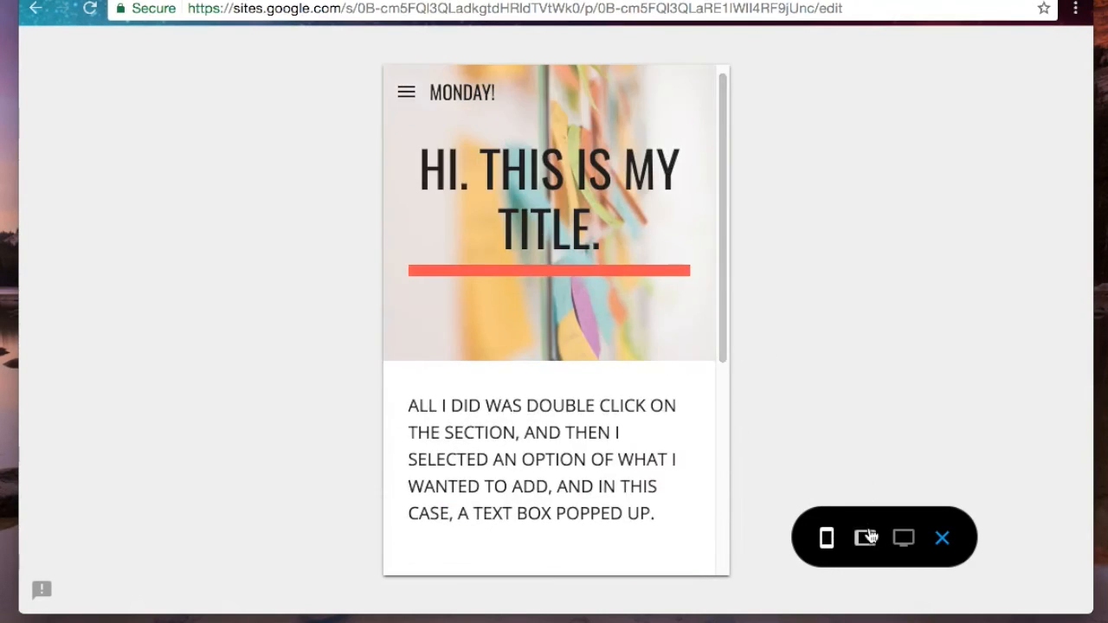
{"action": "left_click", "coordinate": [867, 537]}
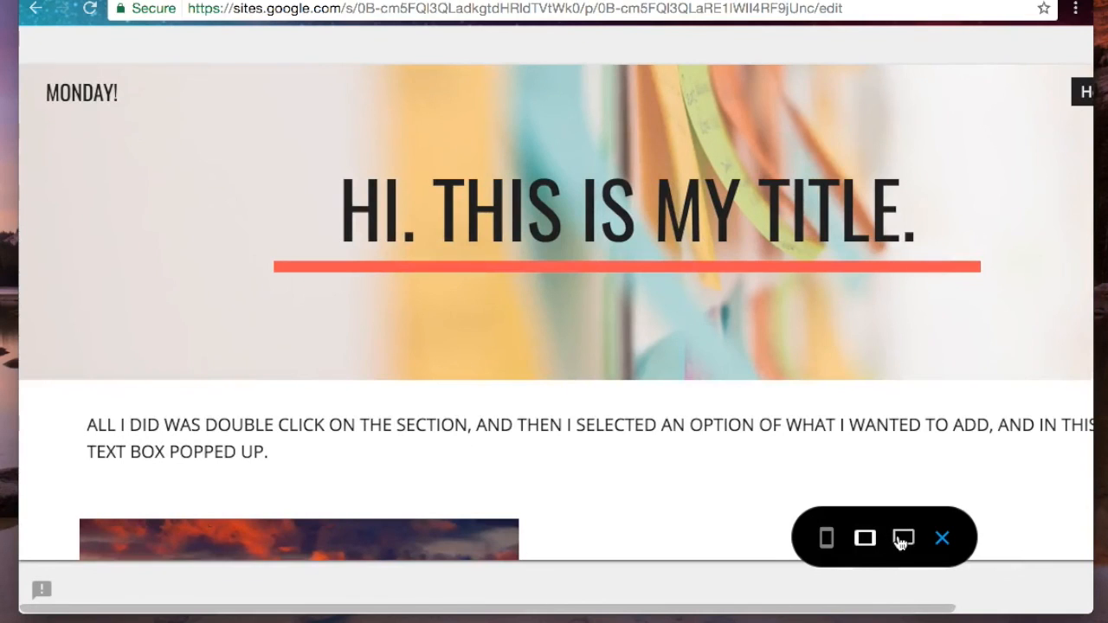
{"action": "left_click", "coordinate": [901, 540]}
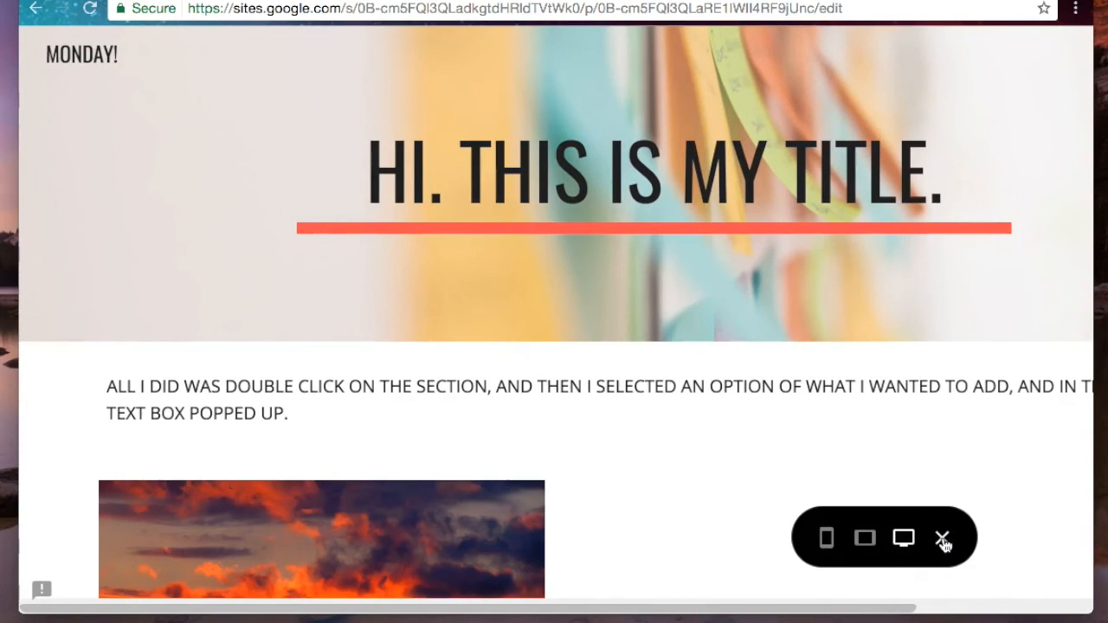
{"action": "left_click", "coordinate": [942, 540]}
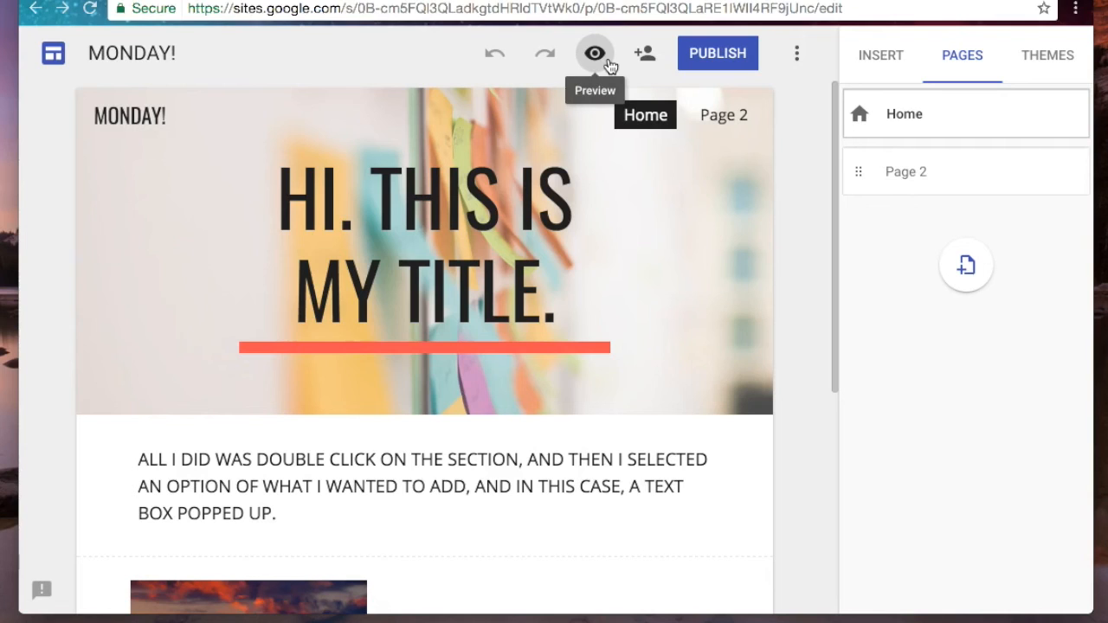
View the settings for adding editors, close them without changes, and look over the additional site options such as analytics, help and the tour.
{"action": "left_click", "coordinate": [645, 58]}
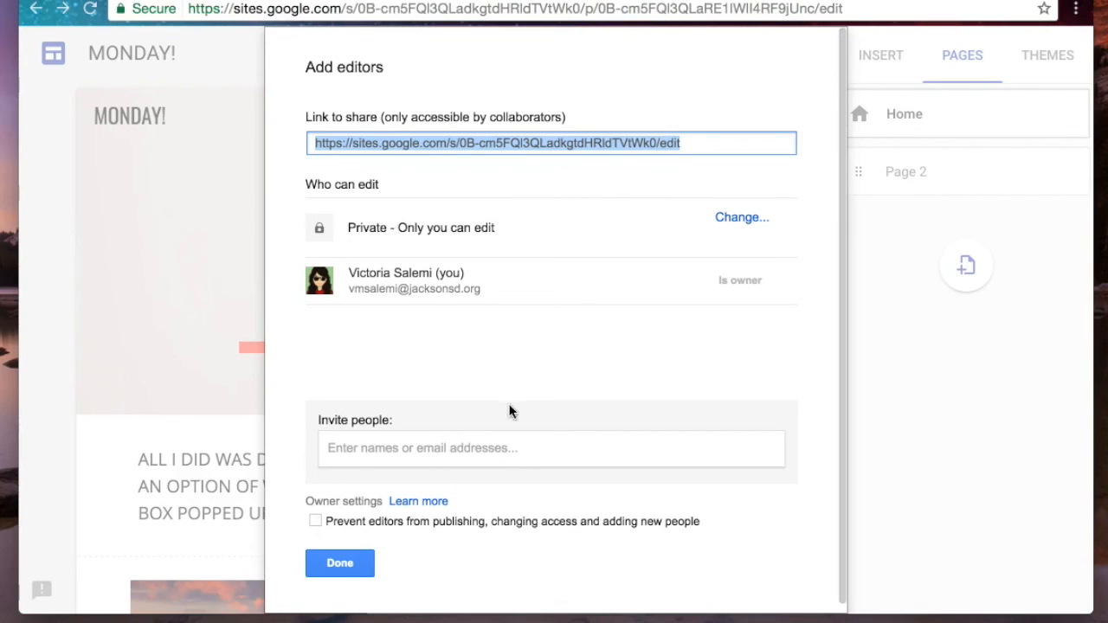
{"action": "left_click", "coordinate": [341, 564]}
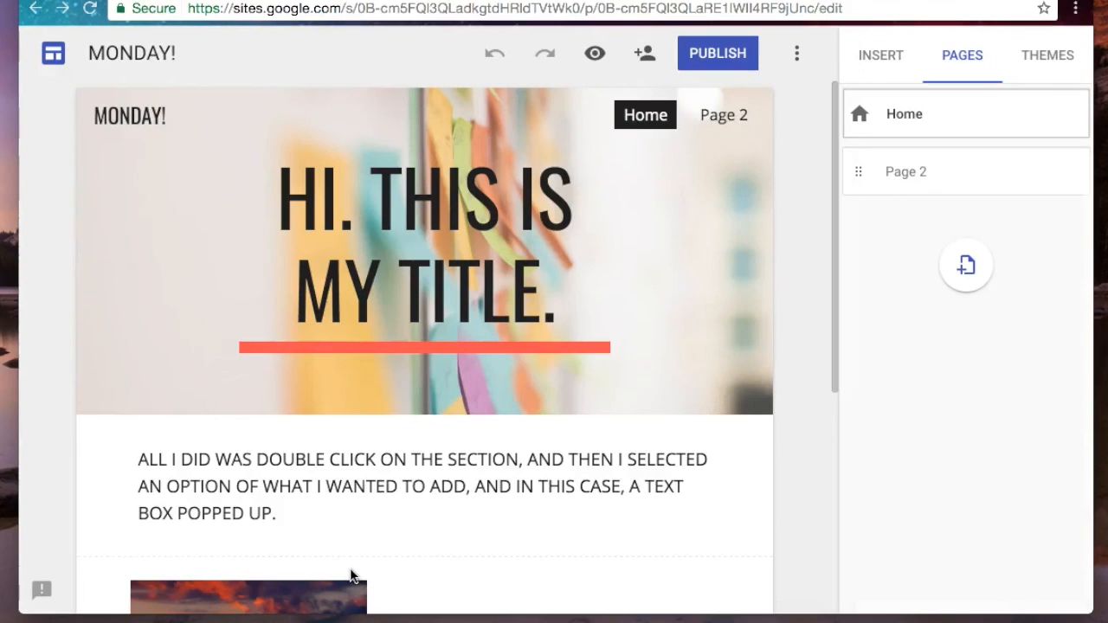
{"action": "left_click", "coordinate": [798, 57]}
{"action": "left_click", "coordinate": [797, 245]}
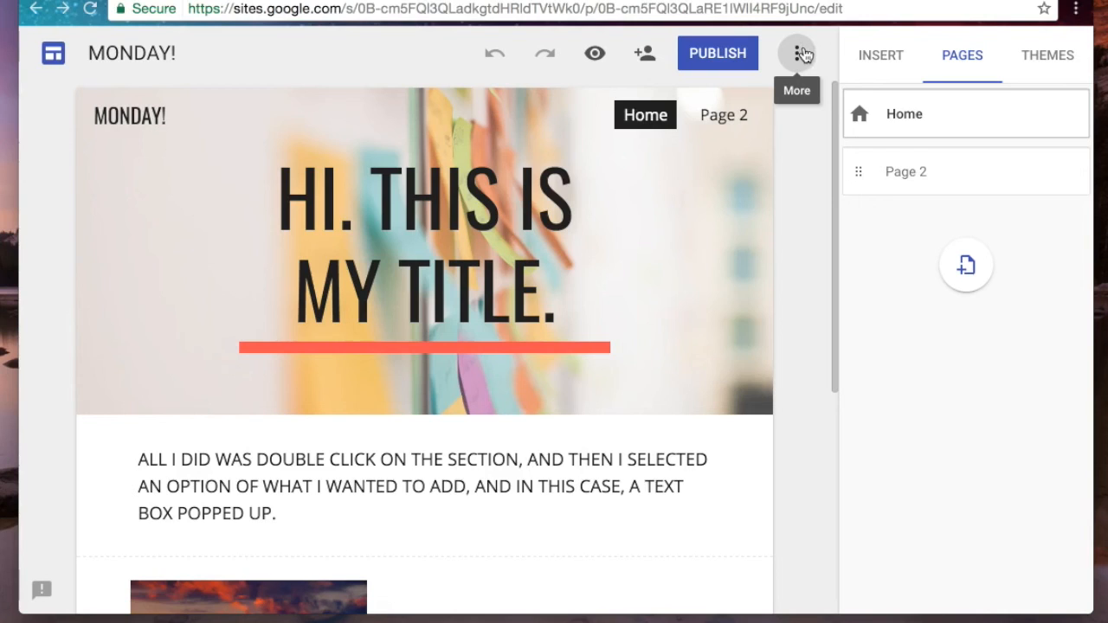
{"action": "left_click", "coordinate": [802, 54]}
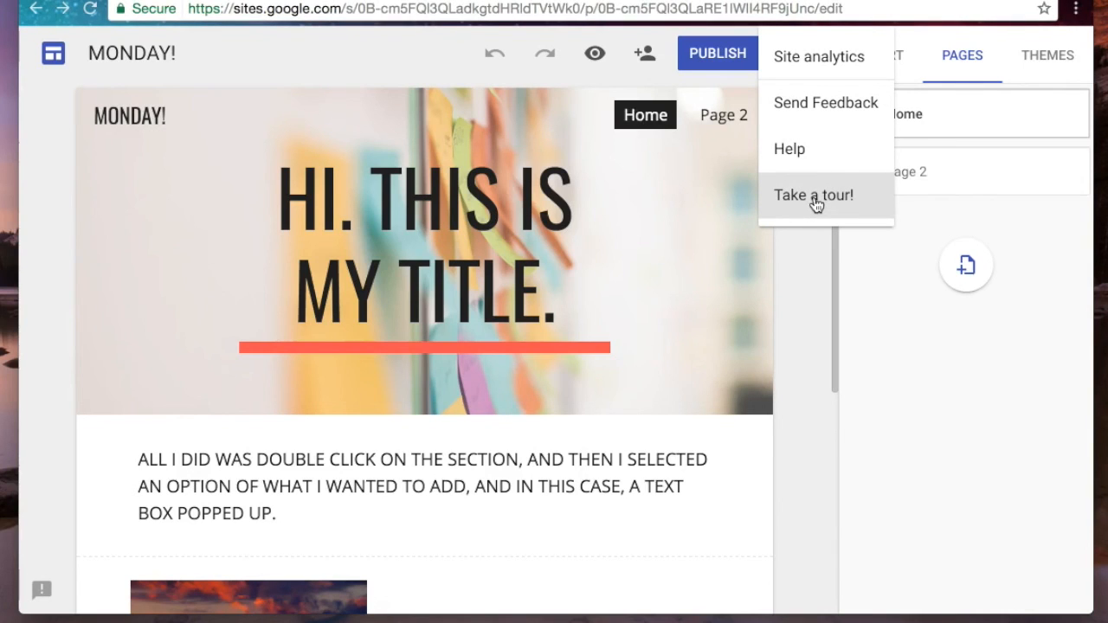
{"action": "left_click", "coordinate": [805, 260]}
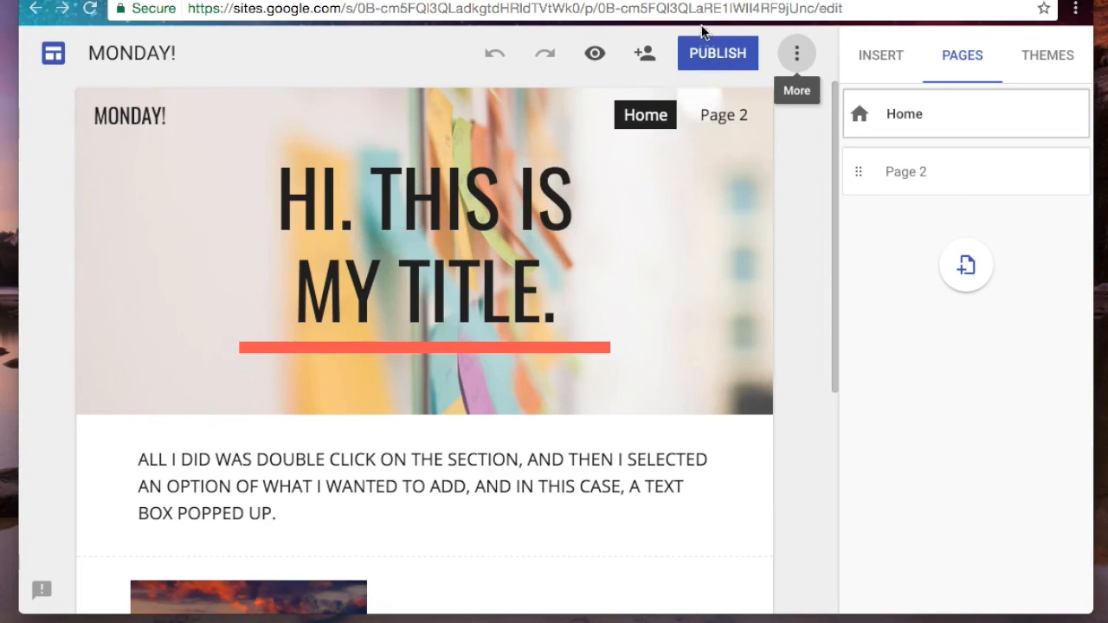
Open the site's publishing settings.
{"action": "left_click", "coordinate": [701, 57]}
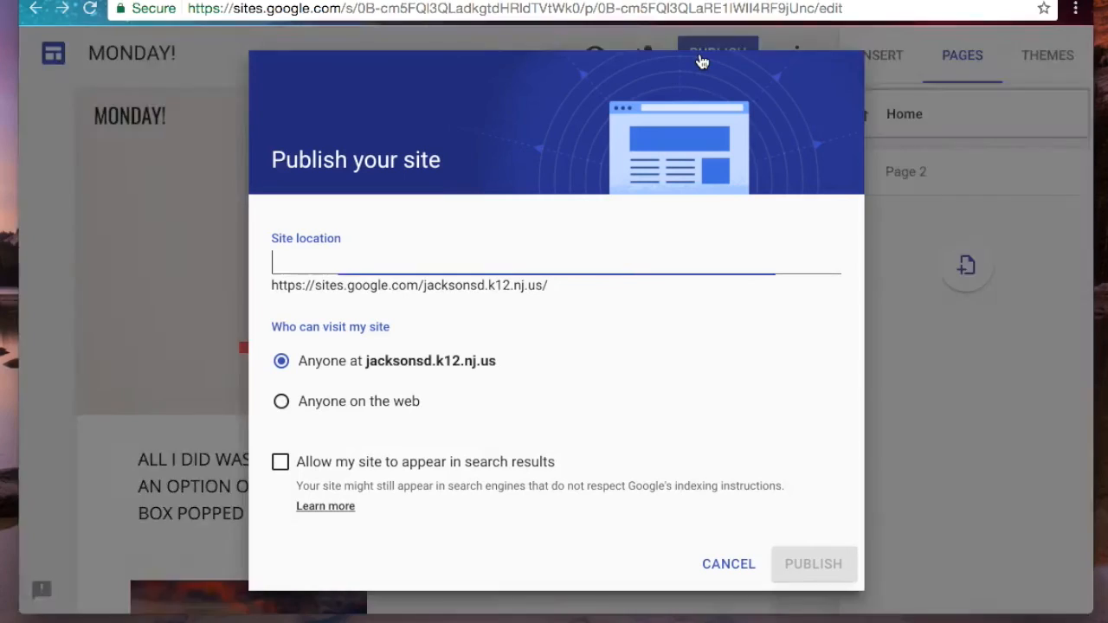